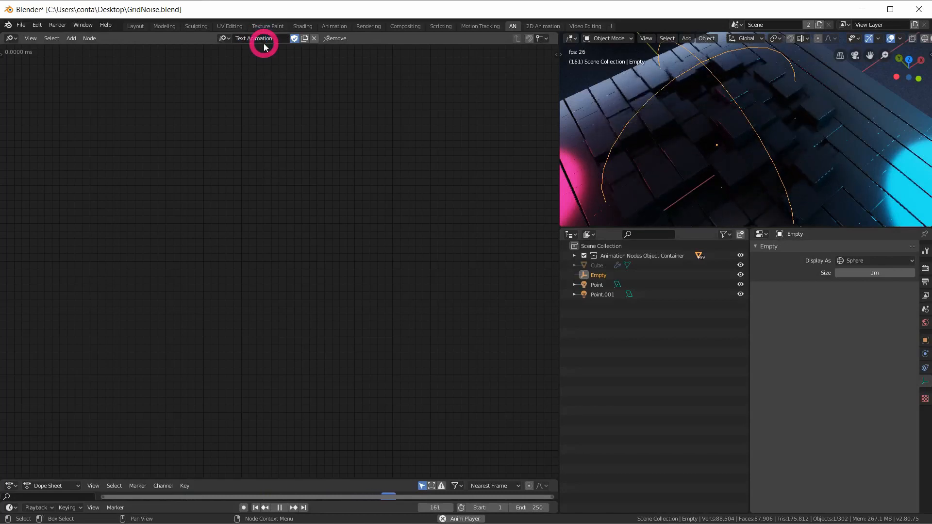
- Examine the Noise Grid node tree and return to the Text Animation node tree
middle_drag(699, 146, 728, 109)
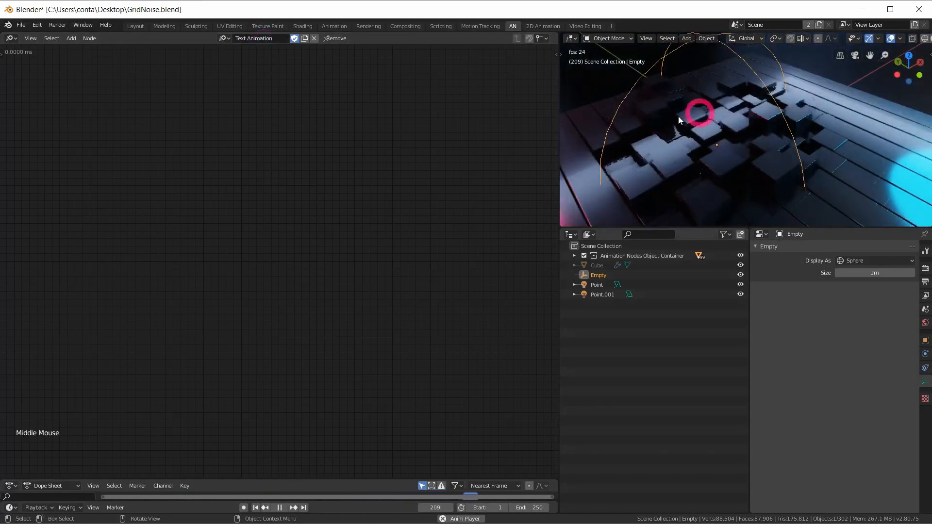
click(223, 38)
click(235, 49)
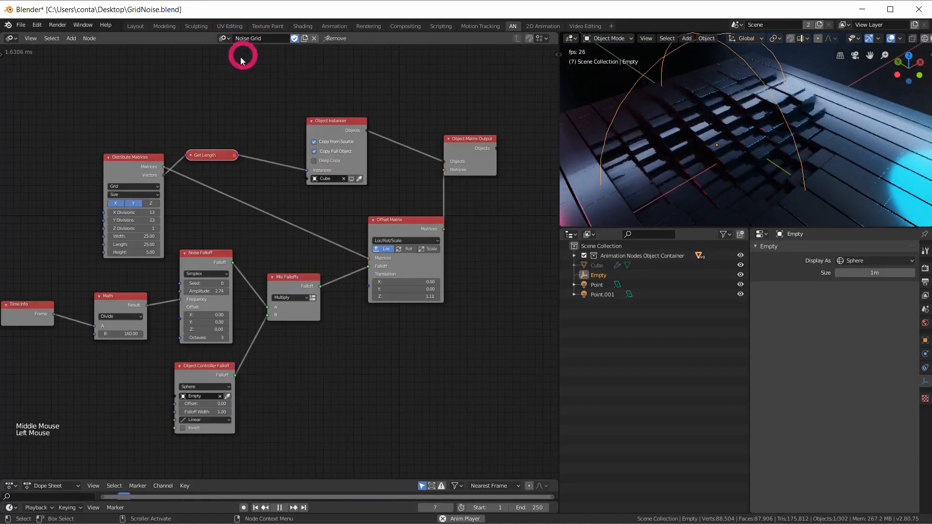
click(231, 39)
click(238, 62)
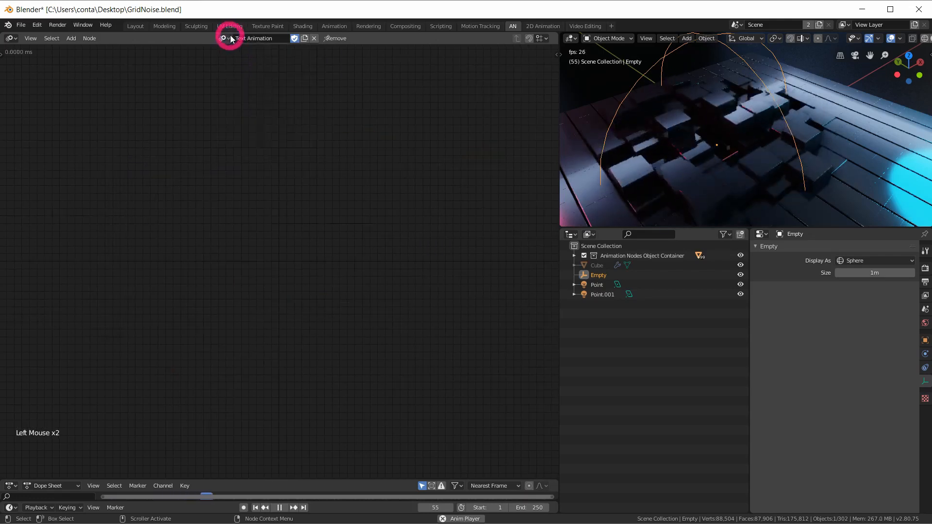
click(224, 38)
click(259, 60)
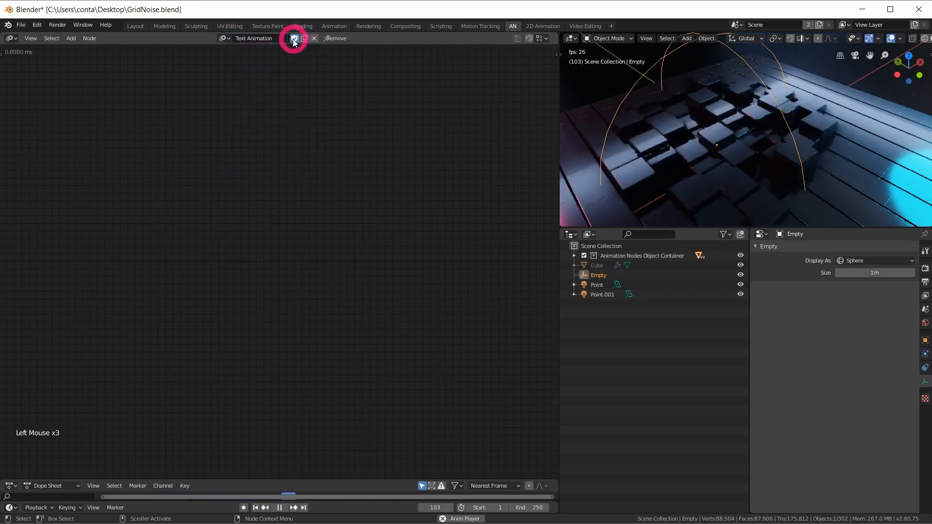
- Reopen the Noise Grid node tree to review its nodes alongside the animated cube grid, and switch back to Text Animation
key(F10)
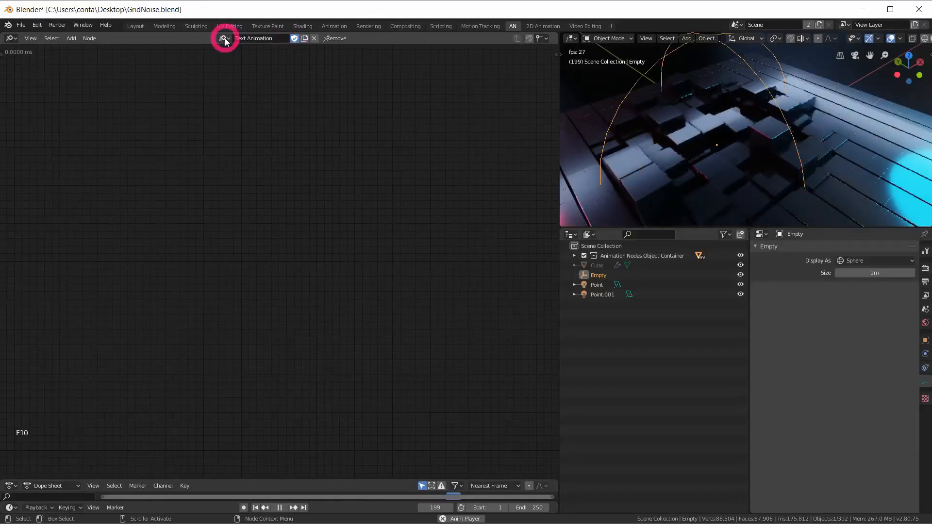
click(224, 39)
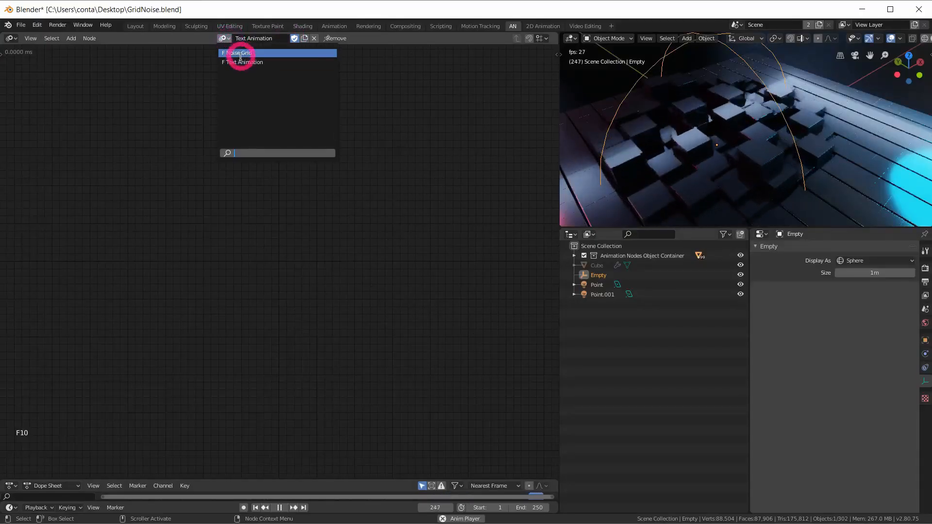
click(239, 52)
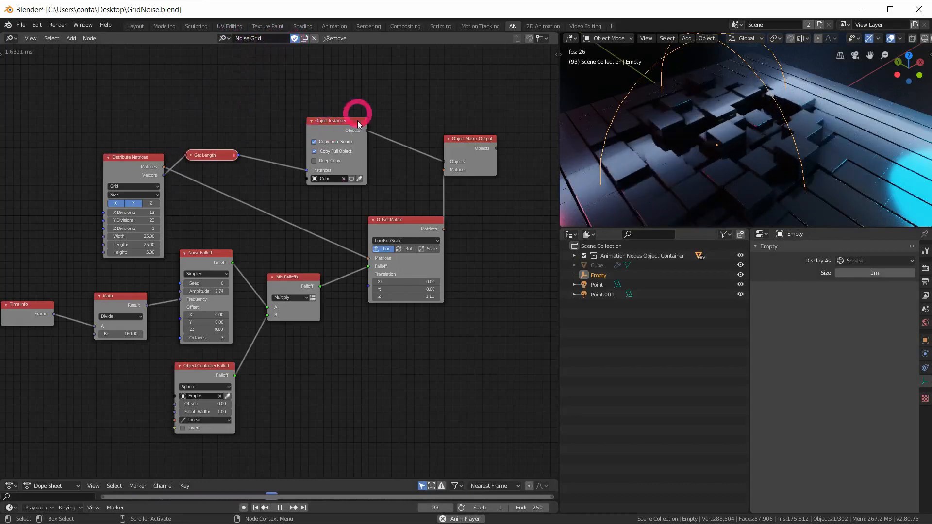
middle_drag(728, 151, 754, 82)
mouse_move(189, 238)
middle_down()
mouse_move(231, 210)
mouse_move(199, 228)
middle_up()
click(226, 38)
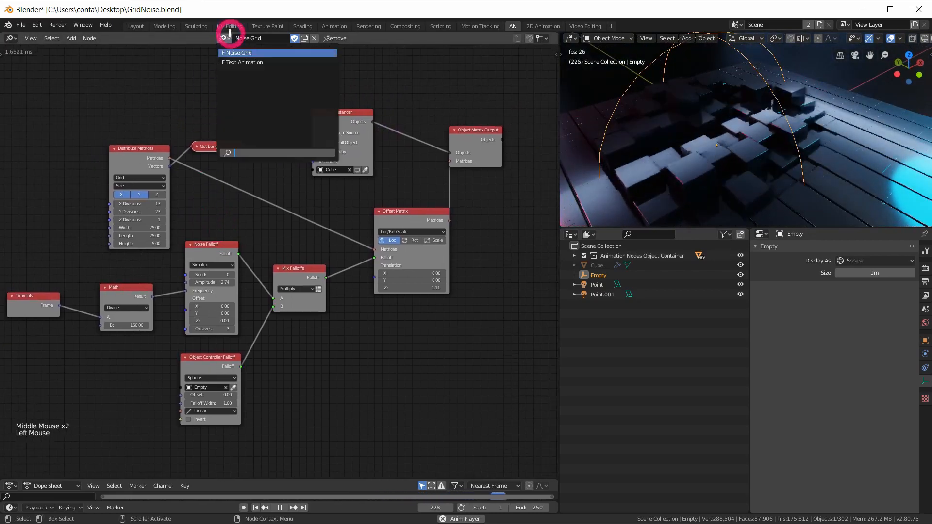
click(238, 62)
middle_drag(587, 130, 662, 112)
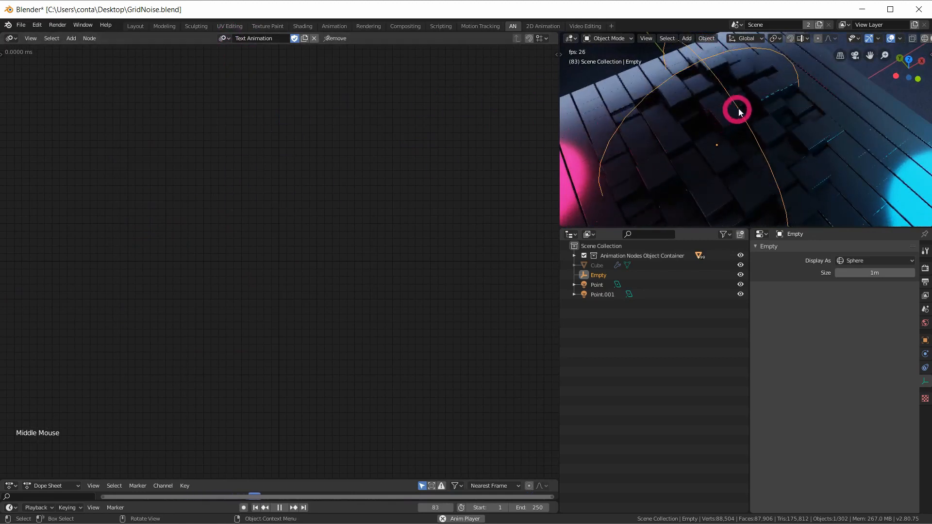
- Shift the Empty slightly over the cube grid and scale it up a little
key(g)
key(s)
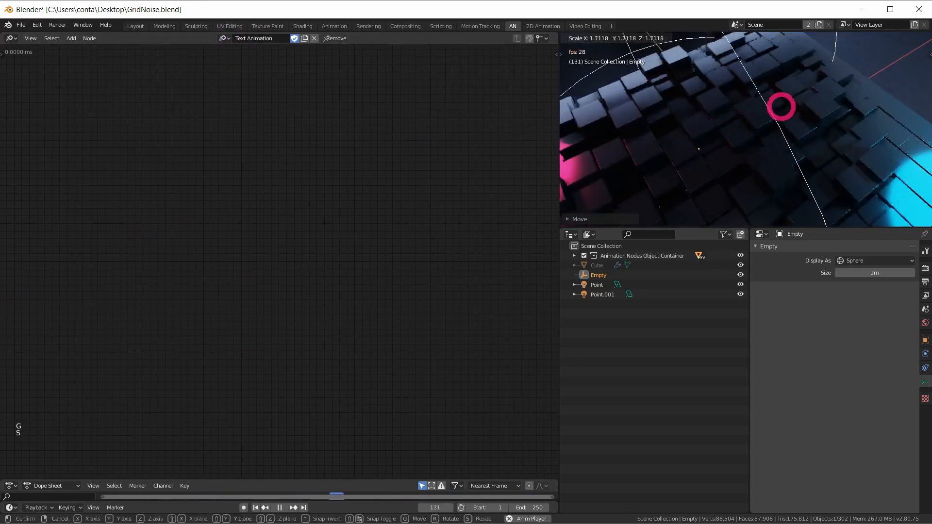
click(760, 137)
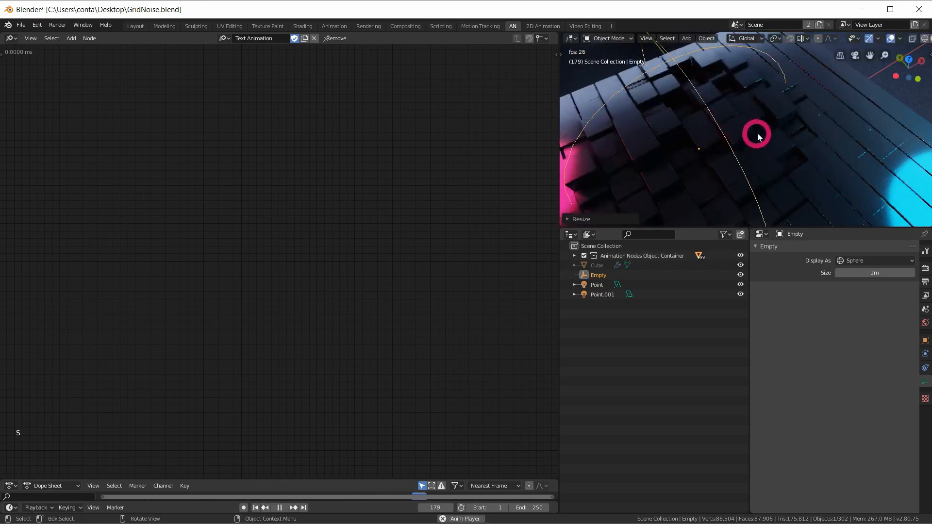
middle_drag(684, 44, 609, 235)
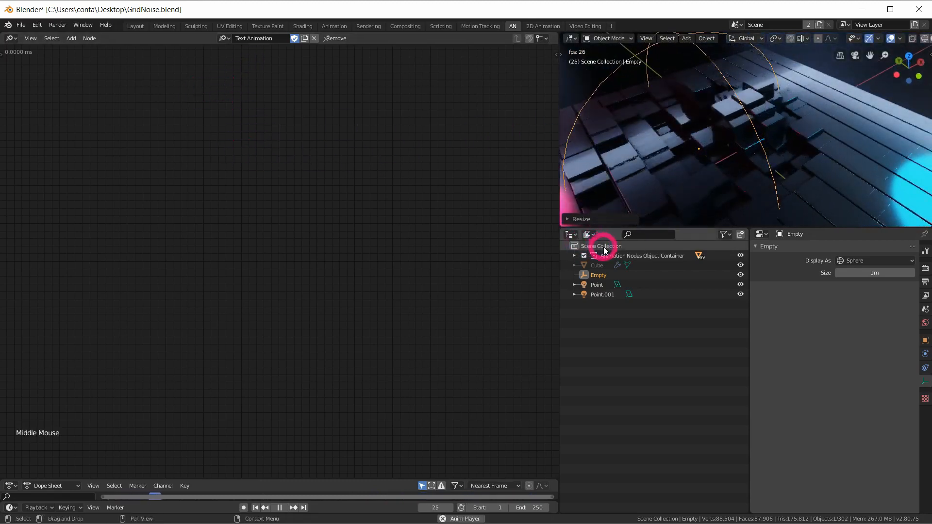
- Make Scene Collection the active collection and add a text object to it
click(620, 260)
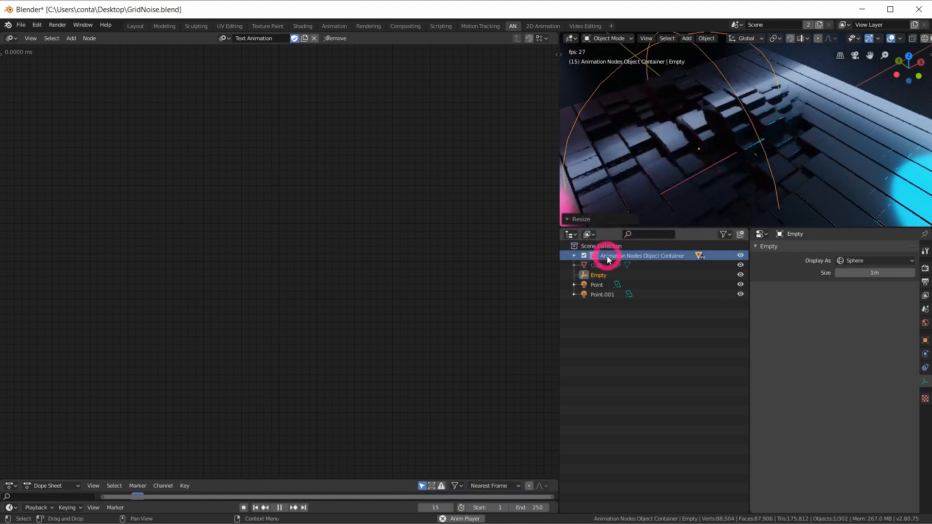
click(602, 246)
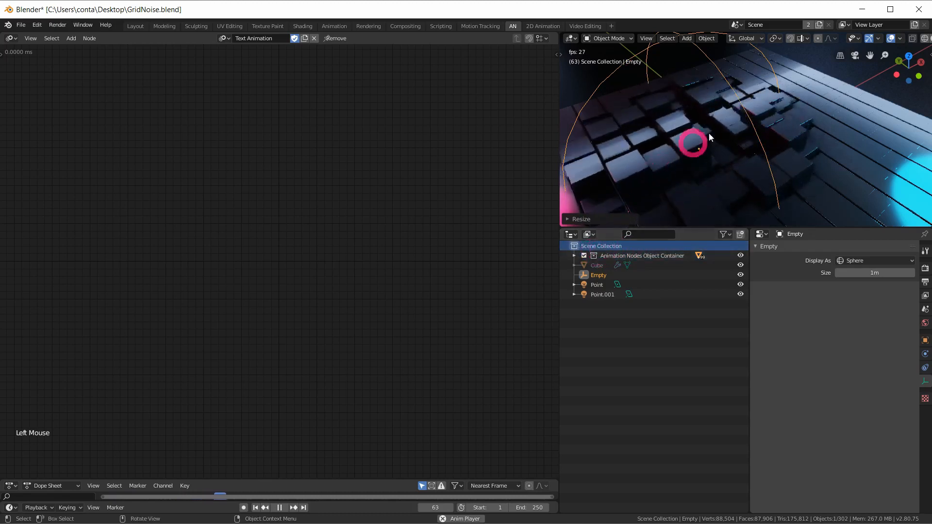
middle_click(754, 108)
mouse_move(753, 105)
middle_down()
mouse_move(727, 100)
mouse_move(763, 99)
middle_up()
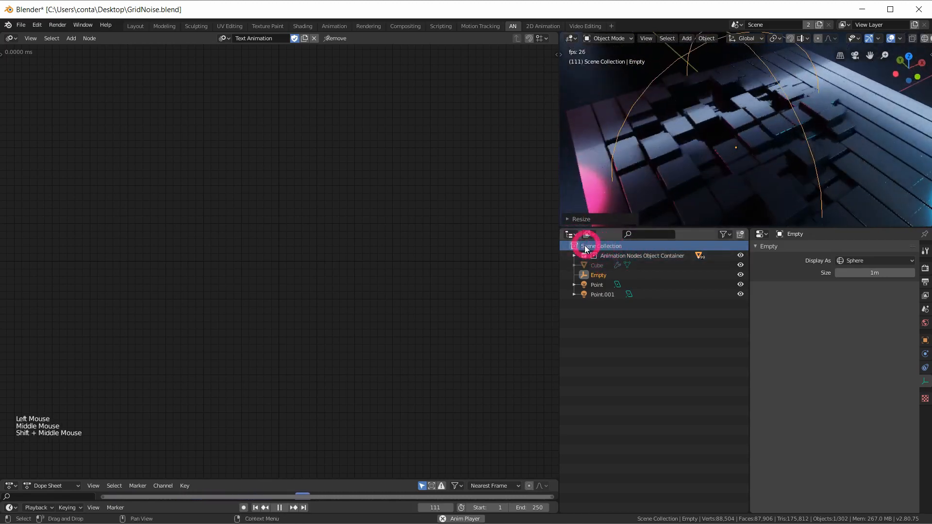
scroll(747, 123, up, 3)
key(shift+a)
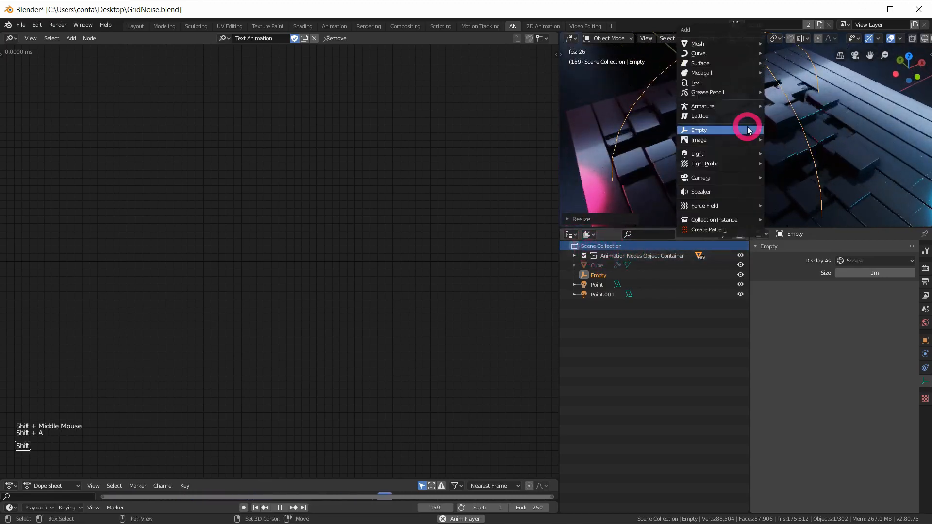
click(734, 82)
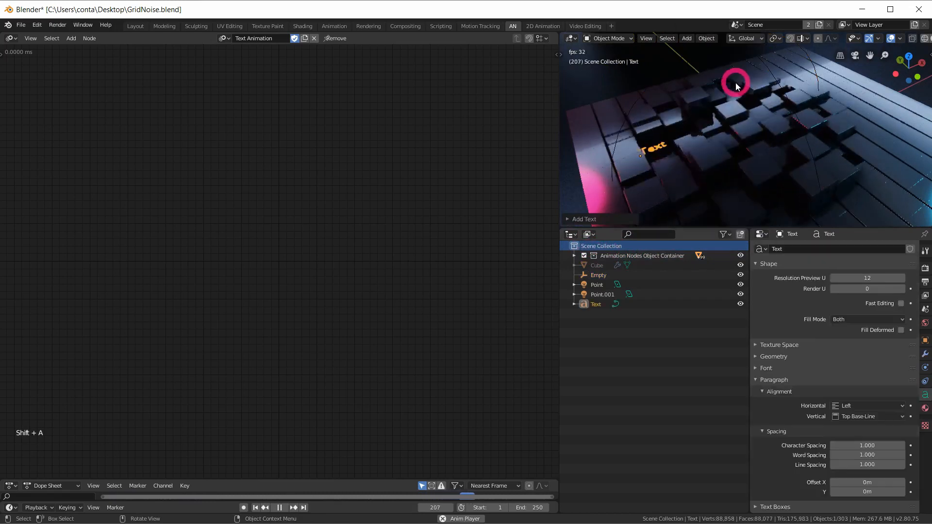
- Move the text object above the middle of the cube grid and scale it up to a clearly readable size
key(g)
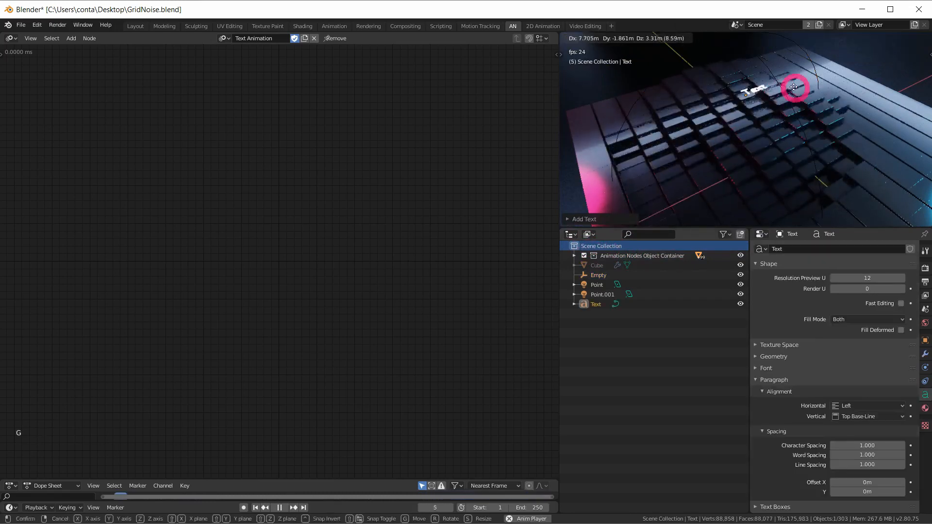
click(756, 106)
middle_drag(728, 109, 708, 105)
key(g)
click(782, 110)
key(s)
click(862, 107)
- Replace the text object's content with "Beat" and return to Object Mode
shift+middle_drag(827, 99, 809, 127)
middle_drag(810, 127, 757, 104)
mouse_move(757, 104)
middle_down()
mouse_move(782, 127)
mouse_move(792, 113)
mouse_move(747, 126)
mouse_move(776, 95)
mouse_move(764, 148)
mouse_move(754, 144)
mouse_move(768, 123)
mouse_move(752, 117)
mouse_move(767, 96)
mouse_move(772, 56)
mouse_move(760, 97)
middle_up()
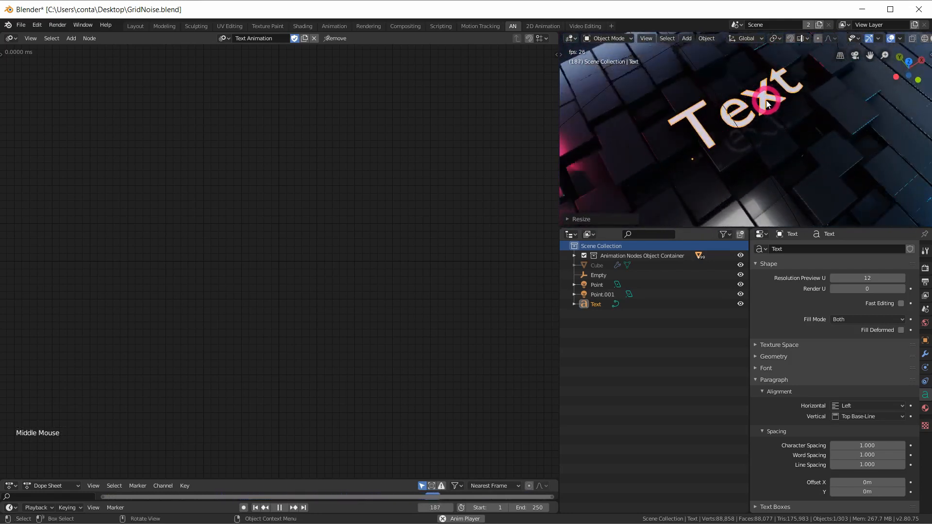
key(Tab)
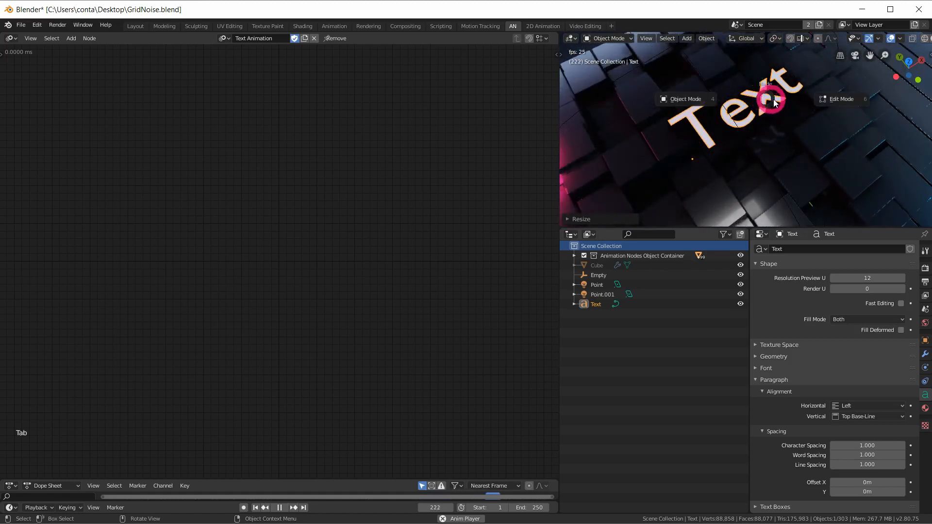
click(836, 103)
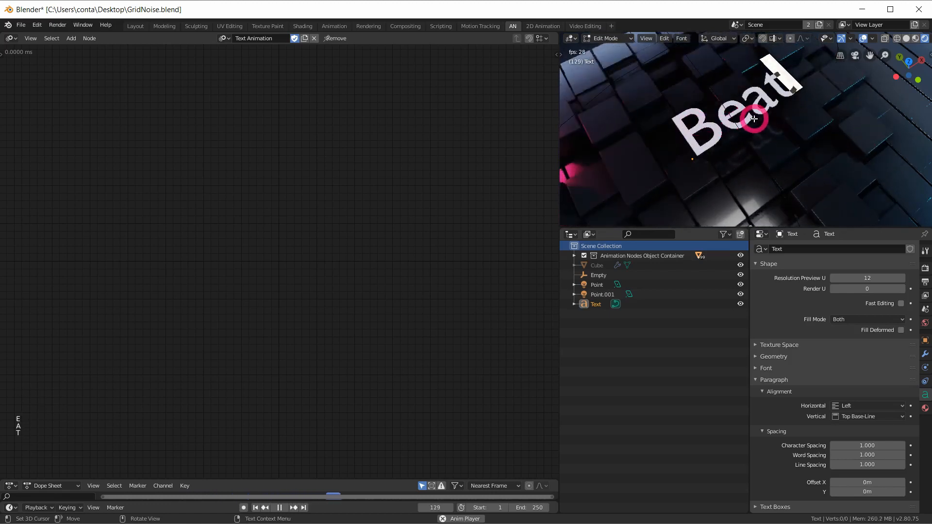
click(700, 118)
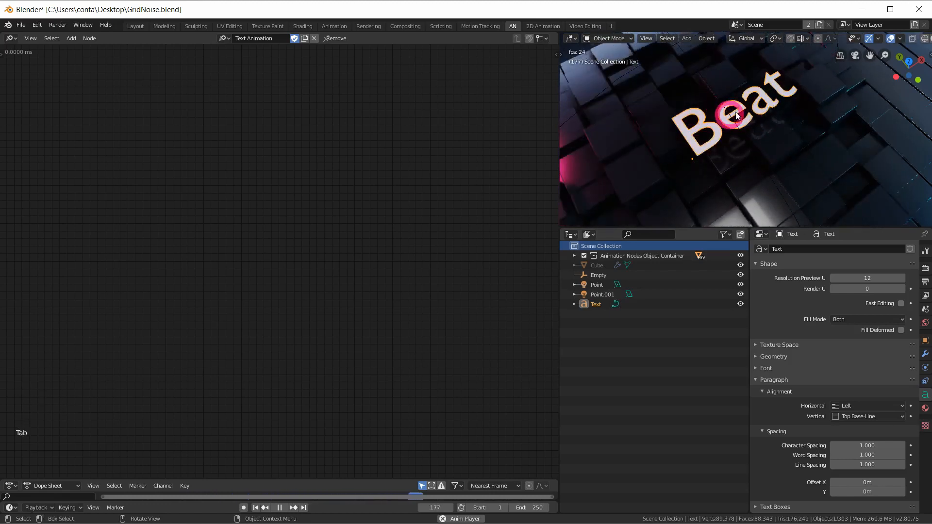
- Open the font file browser for the text's Regular font and display the files as thumbnails
middle_drag(701, 117, 773, 102)
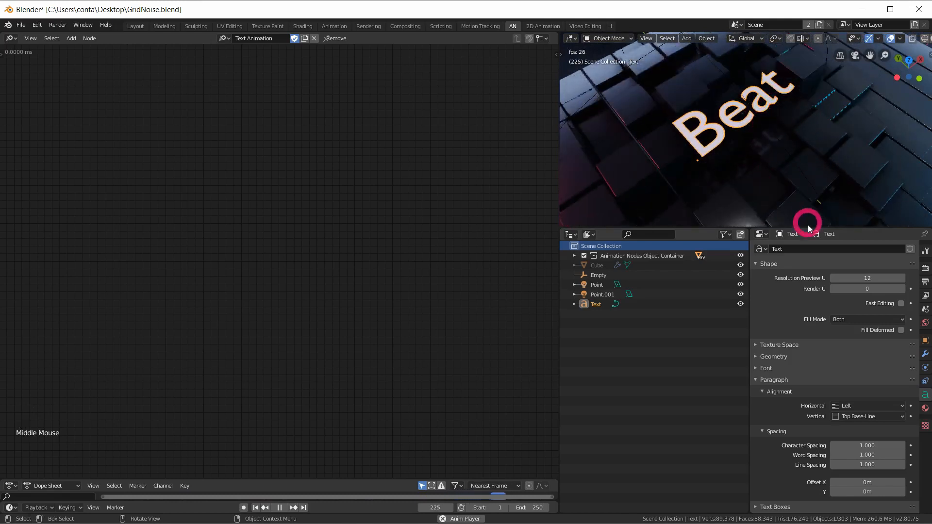
click(757, 368)
middle_drag(756, 367, 856, 264)
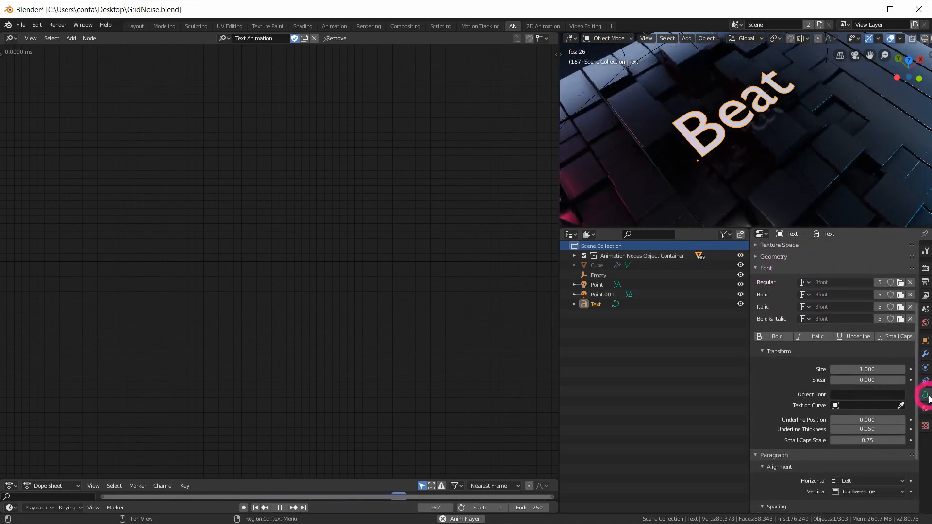
middle_drag(829, 343, 836, 409)
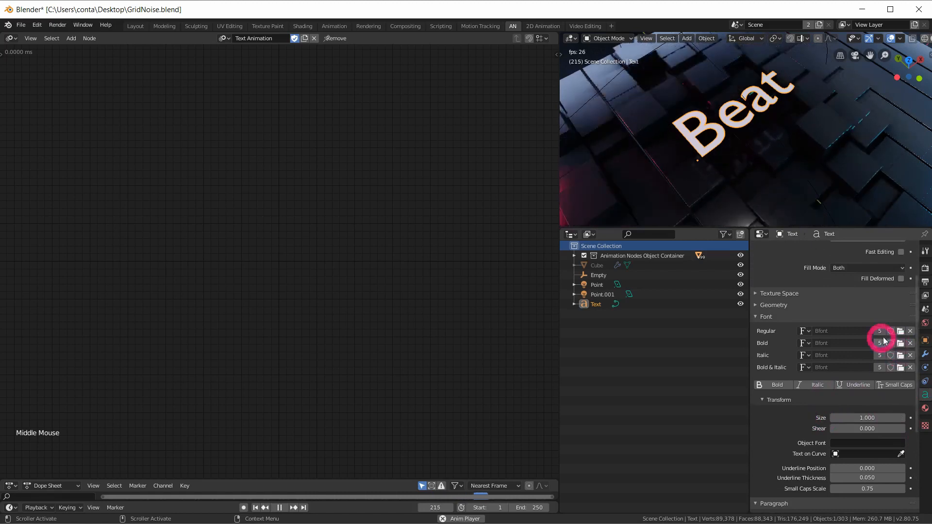
click(901, 332)
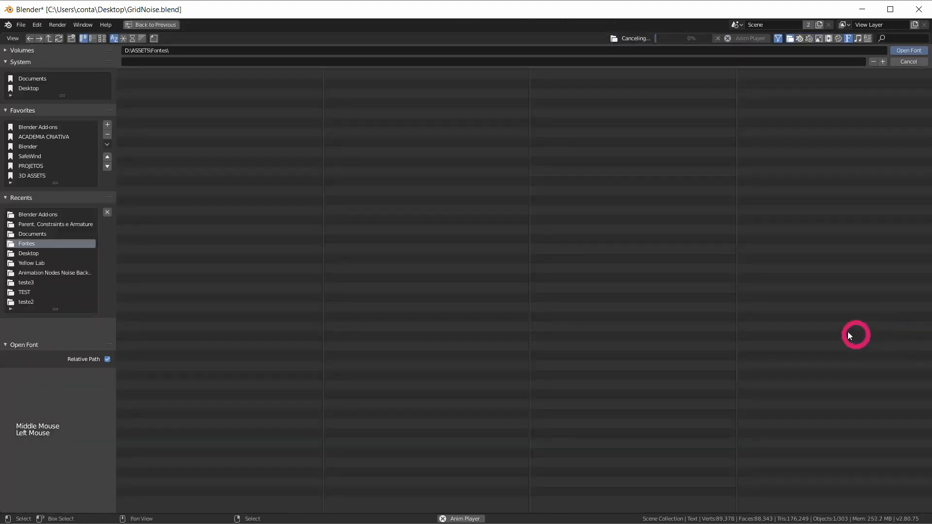
click(102, 38)
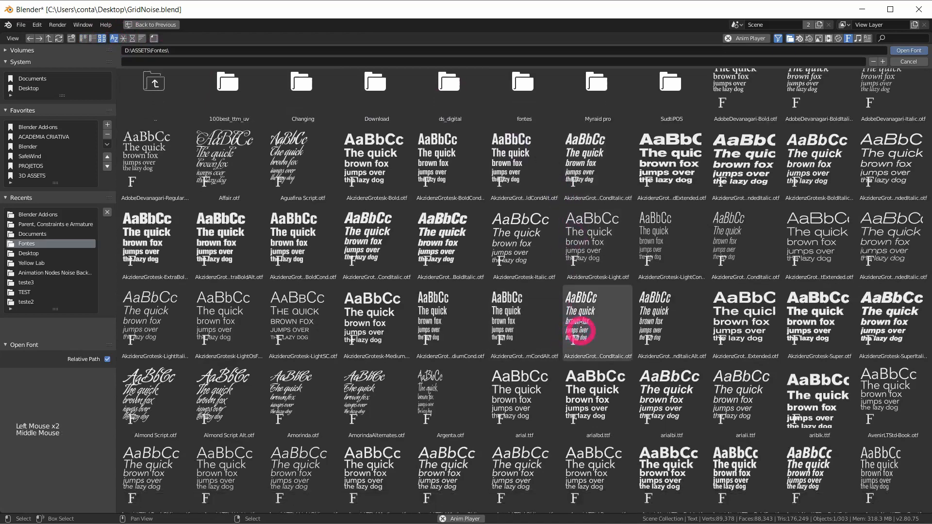
- Browse the font previews in the Fontes folder for a suitable typeface
middle_drag(576, 320, 561, 211)
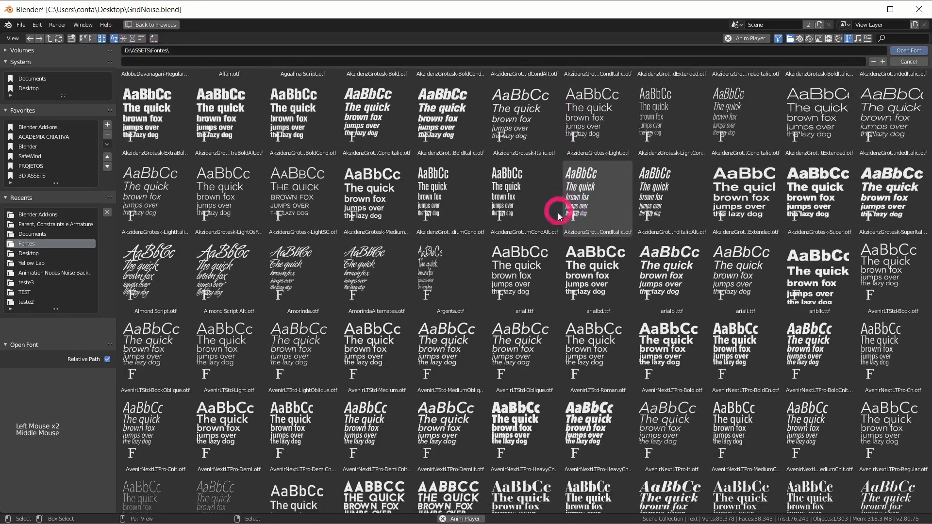
middle_drag(538, 375, 545, 225)
middle_drag(545, 298, 608, 149)
middle_drag(602, 202, 607, 171)
middle_drag(593, 272, 624, 167)
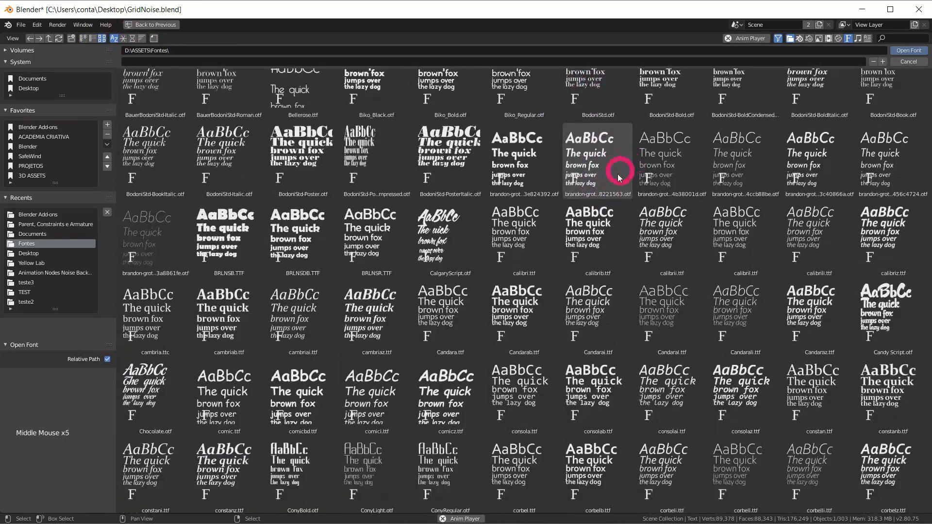
middle_drag(568, 335, 599, 208)
middle_drag(561, 314, 588, 131)
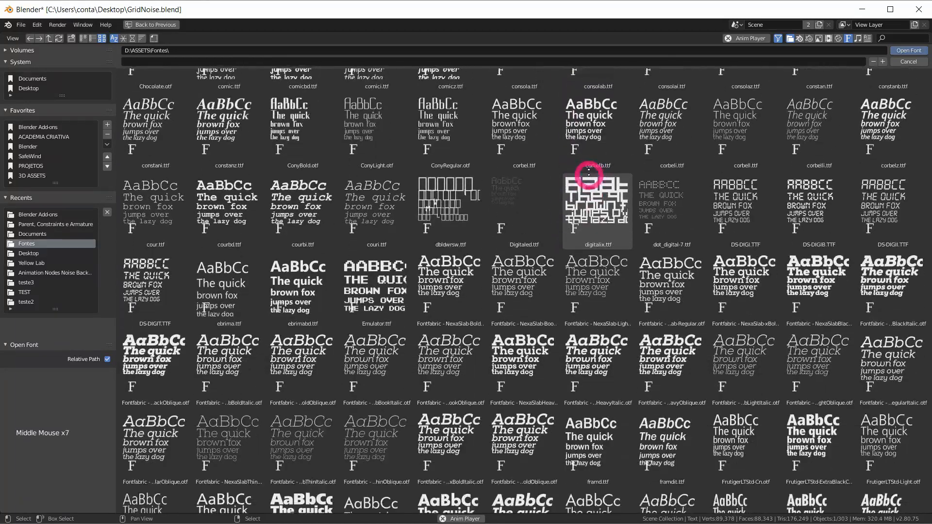
middle_drag(528, 320, 572, 183)
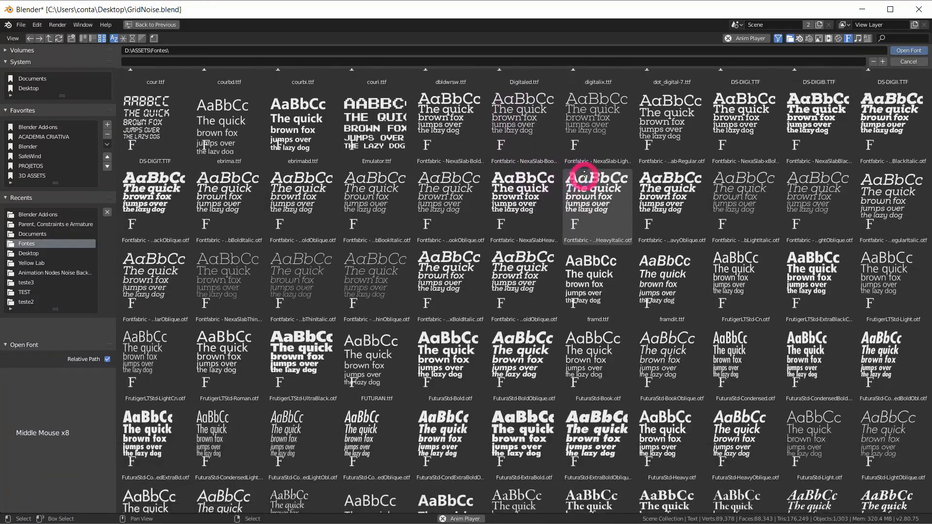
middle_drag(502, 298, 516, 181)
middle_drag(505, 364, 482, 247)
middle_drag(506, 335, 534, 191)
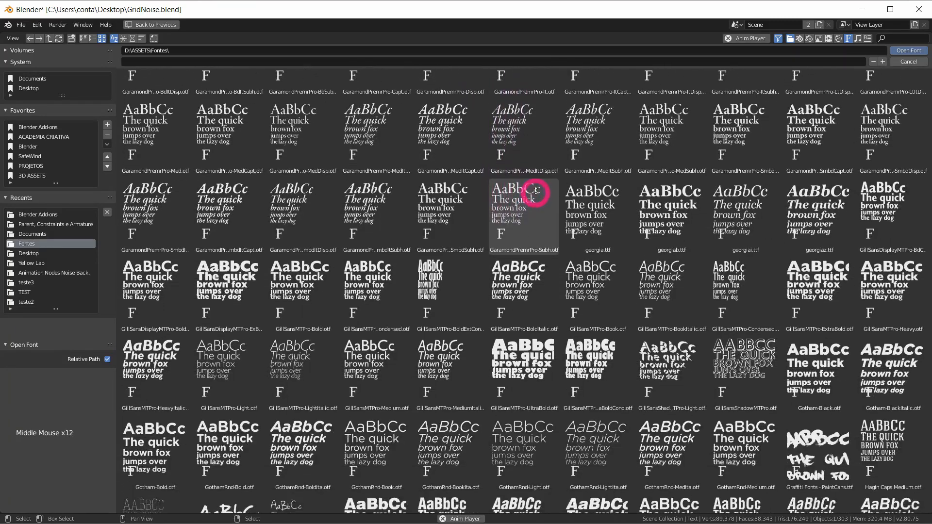
middle_drag(506, 301, 535, 367)
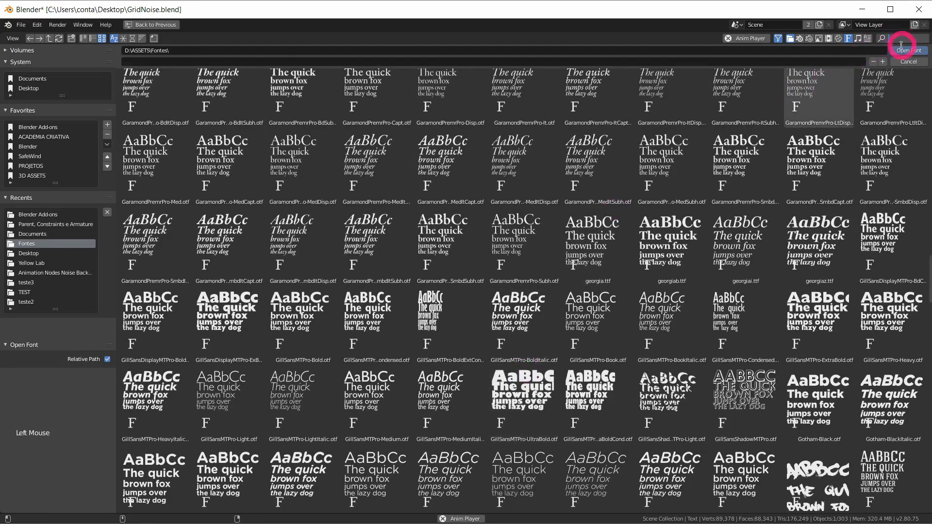
- Filter the font files by "lem" and load LemonMilkitalic.otf as the text's Regular font
text(lem)
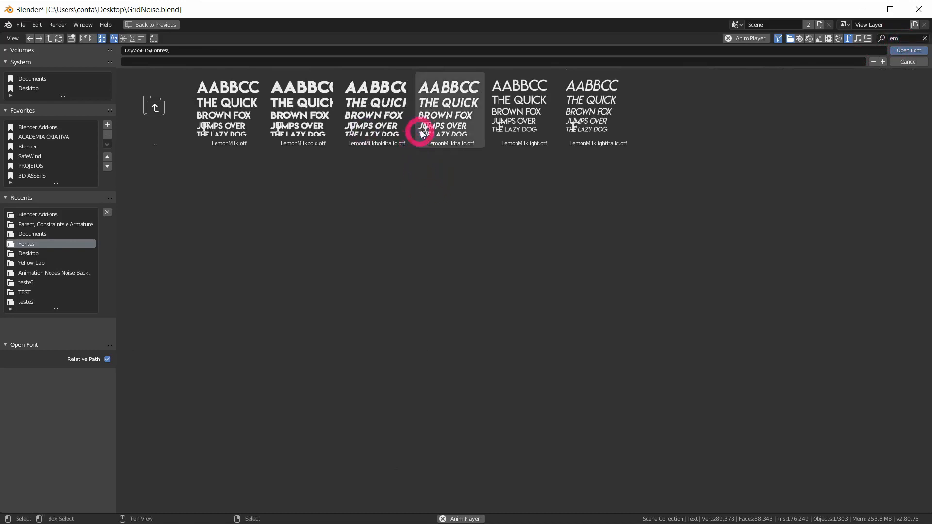
double_click(460, 116)
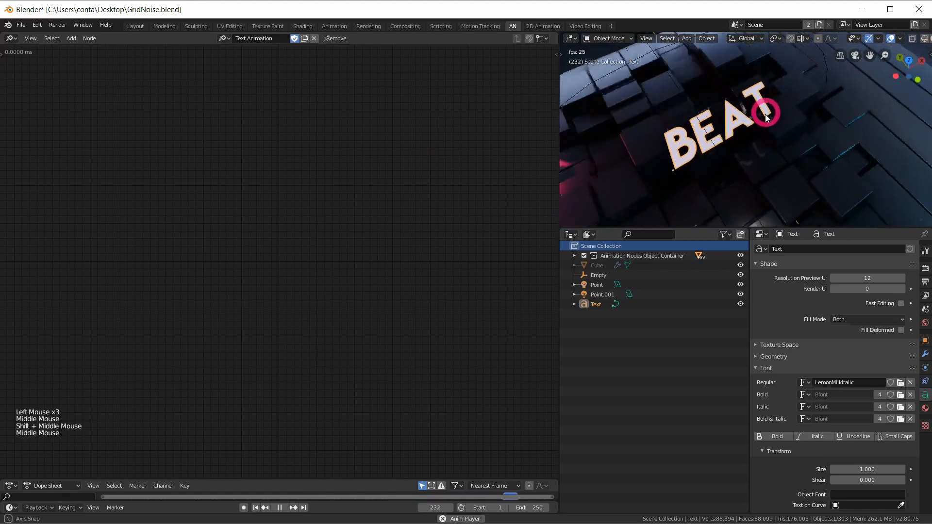
- Set the text's Extrude to 0.13 m, its bevel depth to 0.017 m and its bevel resolution to 6
click(760, 359)
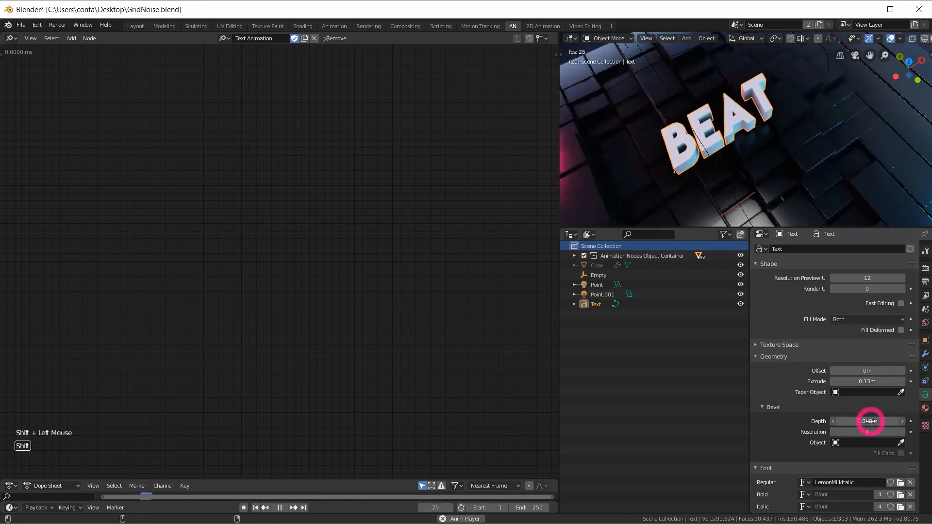
click(720, 136)
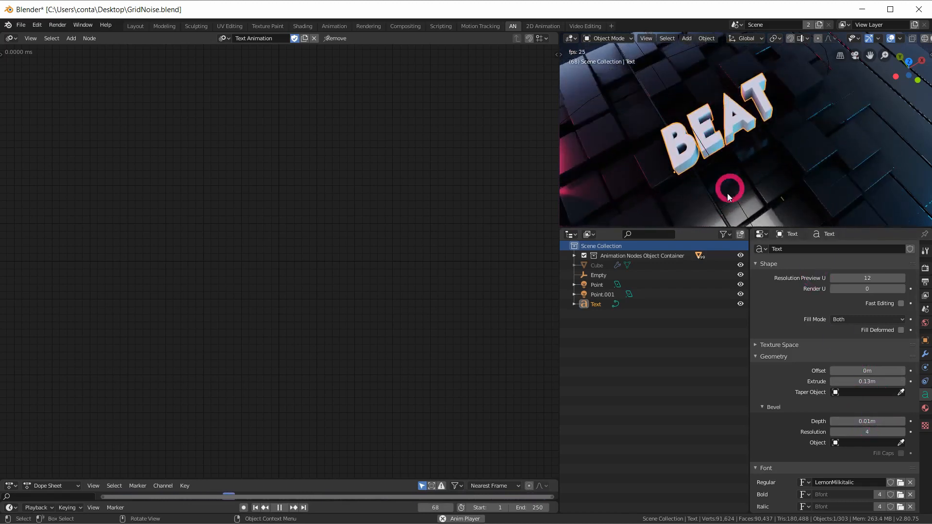
click(835, 421)
mouse_move(878, 421)
shift+mouse_down()
mouse_move(865, 423)
mouse_move(874, 422)
shift+mouse_up()
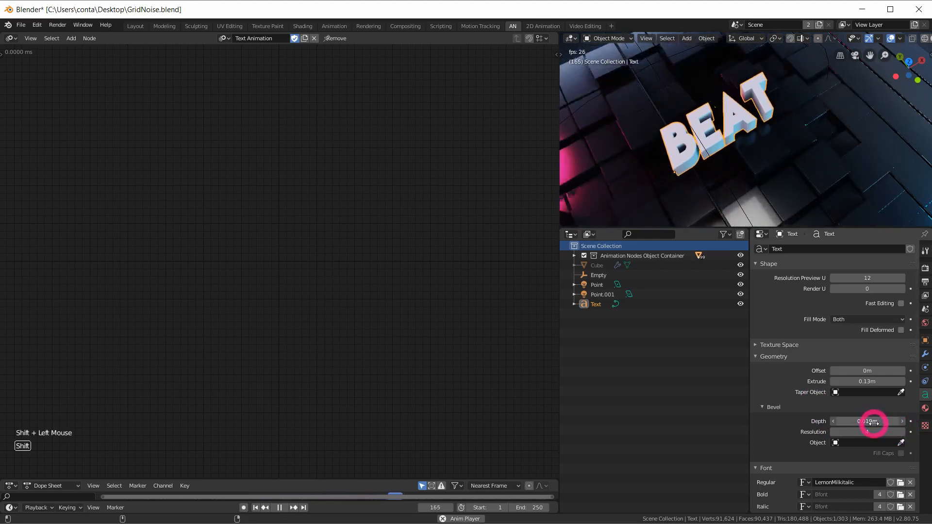
click(902, 433)
click(902, 433)
- Scale up the BEAT text and reposition it above the cube grid
middle_drag(725, 179, 774, 125)
key(g)
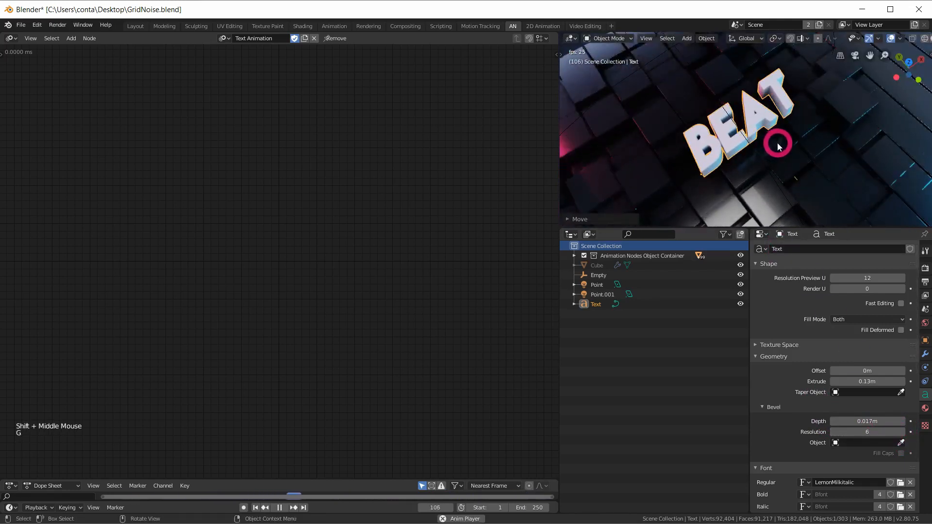
key(s)
click(808, 140)
key(g)
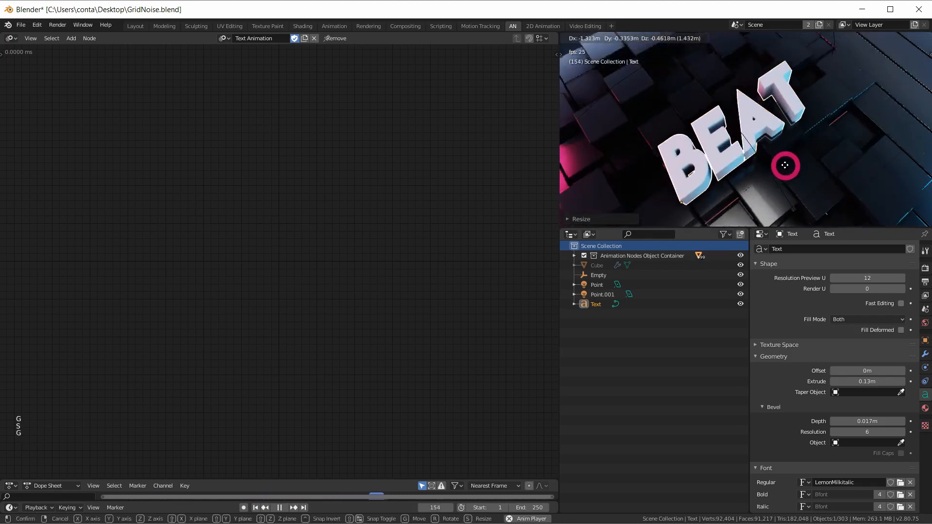
click(784, 164)
- Reduce the text's Extrude to 0.089 m
middle_drag(699, 177, 707, 157)
shift+drag(872, 382, 844, 381)
middle_drag(842, 203, 797, 146)
shift+middle_drag(797, 147, 790, 133)
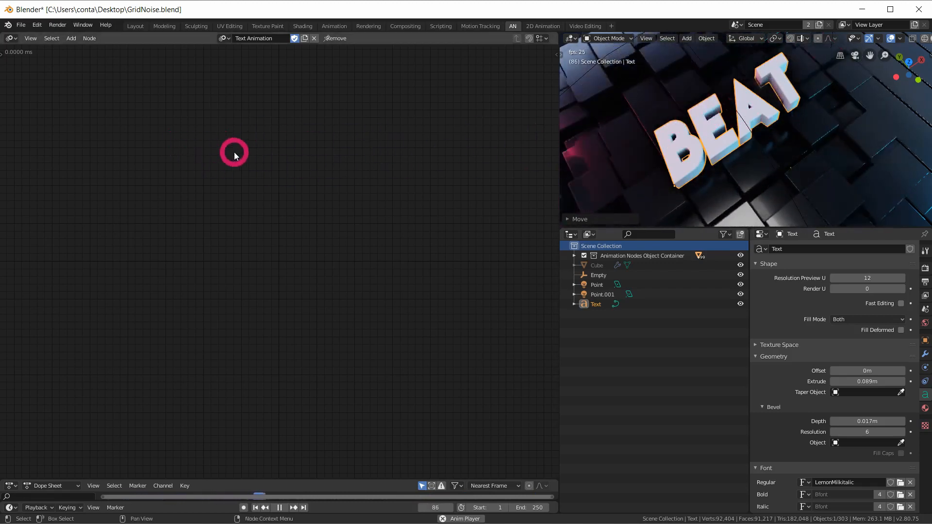
- Add a Separate Text Object node to the Text Animation tree and set its source to the Text object
key(shift+a)
mouse_move(235, 158)
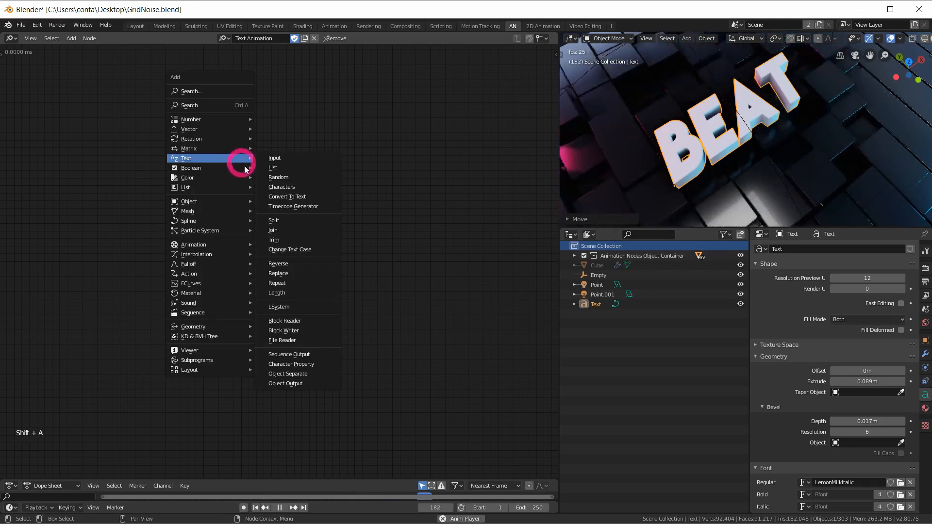
click(319, 377)
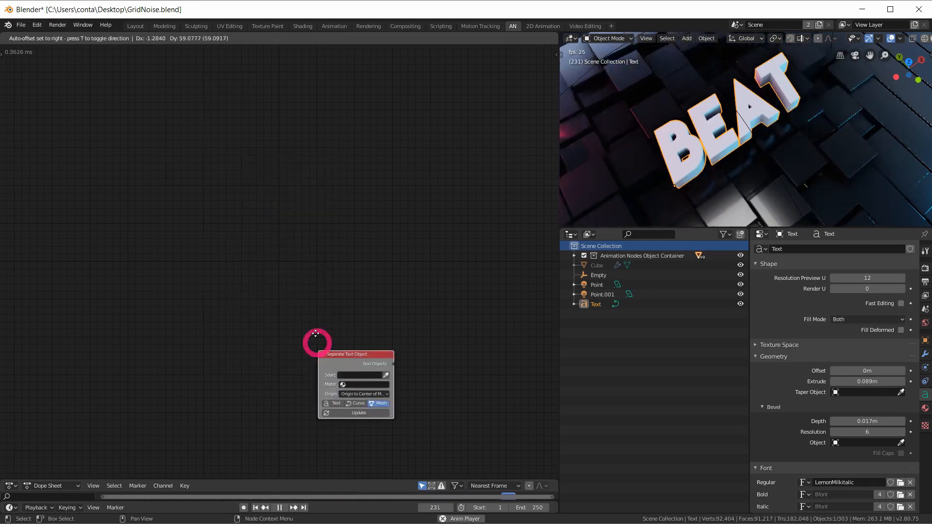
click(199, 230)
ctrl+middle_drag(228, 242, 257, 202)
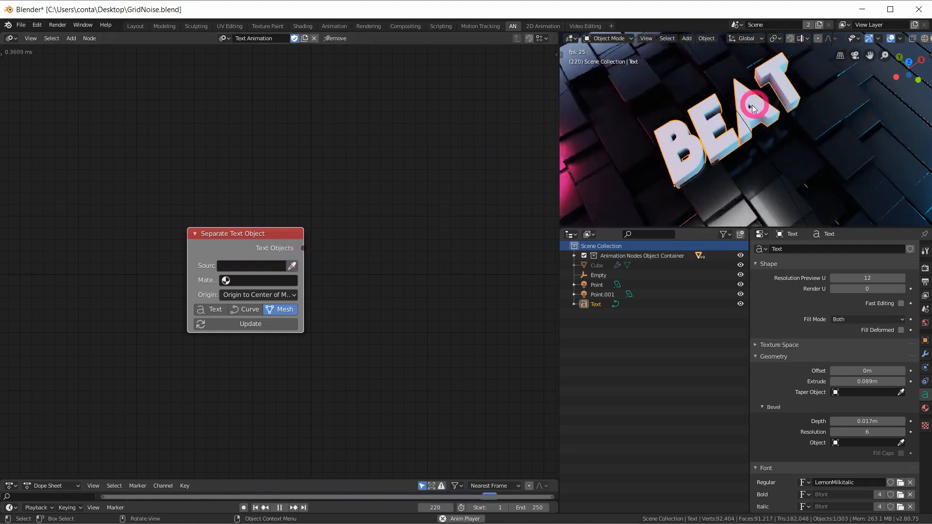
click(293, 266)
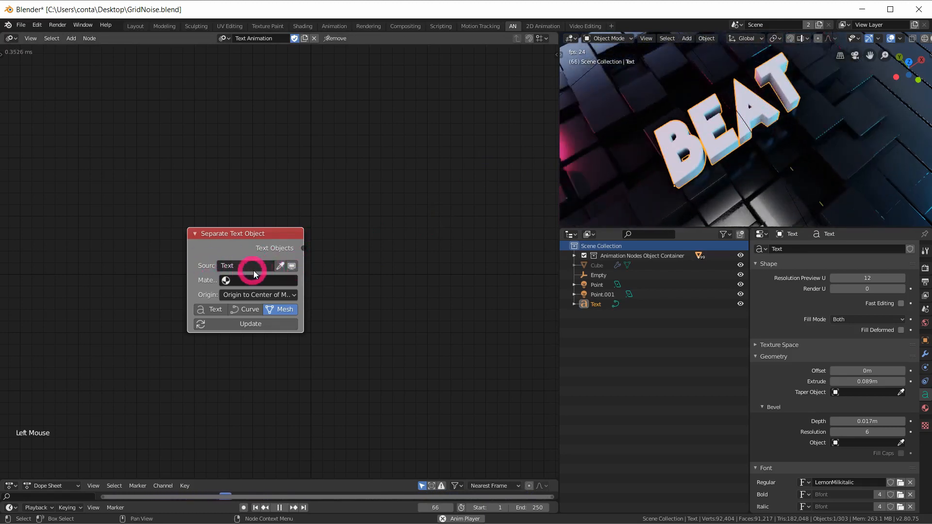
middle_drag(347, 231, 319, 232)
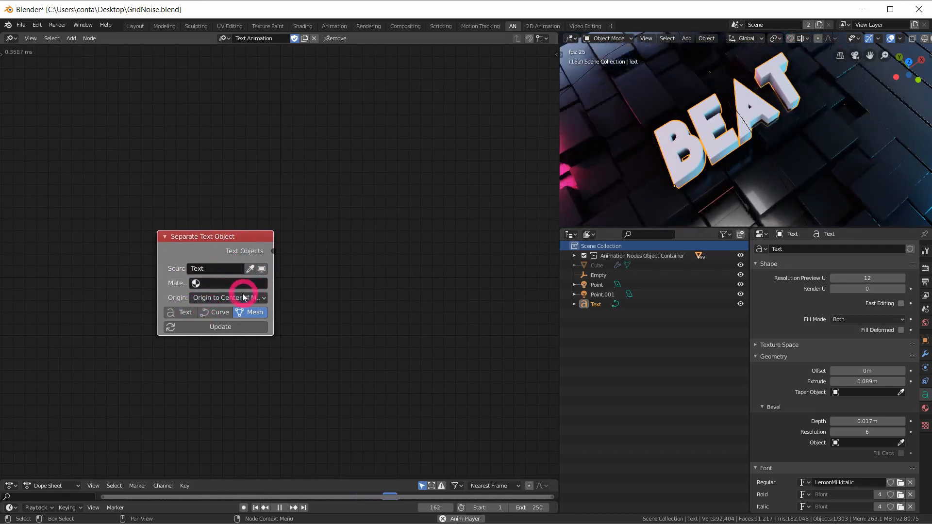
- Separate the text into individual mesh letters with Origin to Center of Mass and hide the source text
click(274, 280)
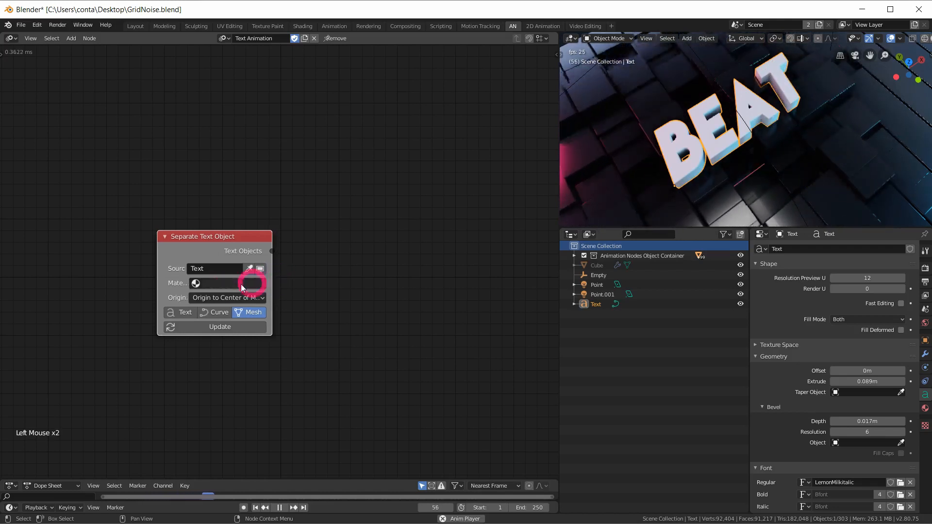
click(258, 298)
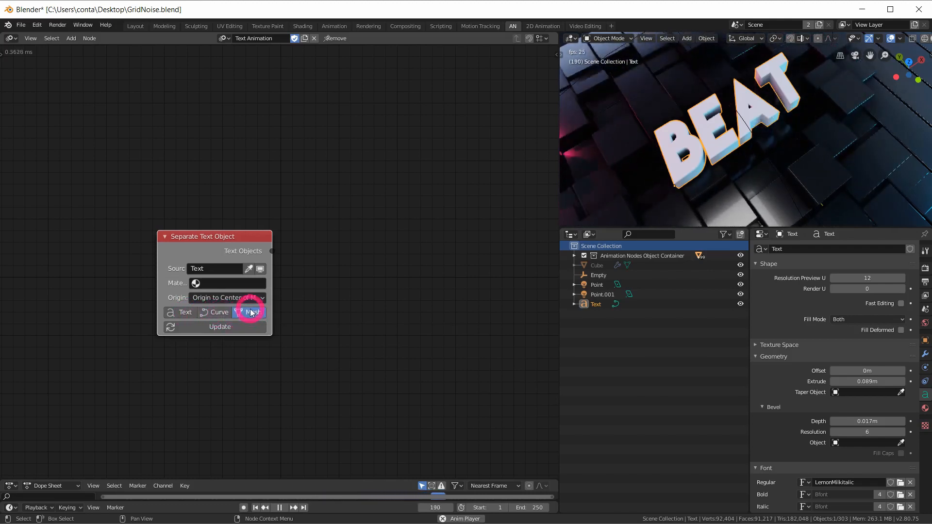
click(230, 329)
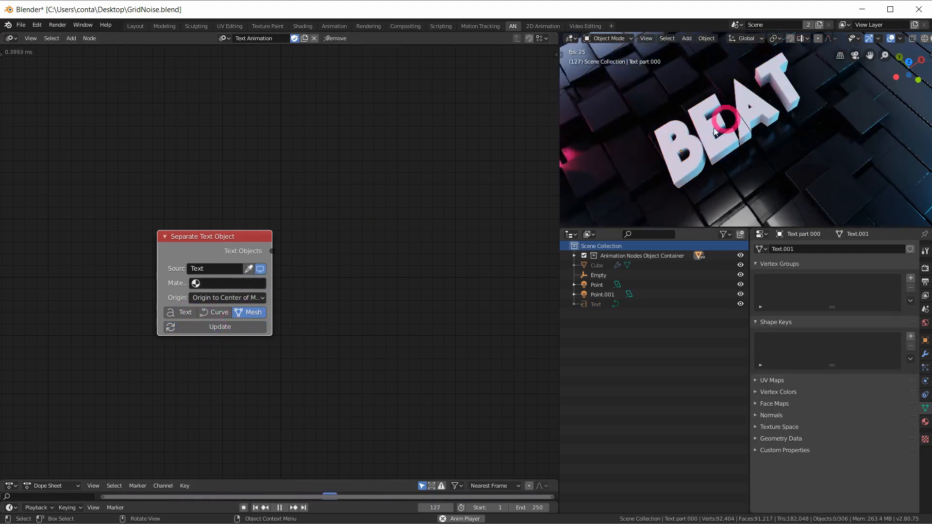
middle_drag(345, 204, 273, 250)
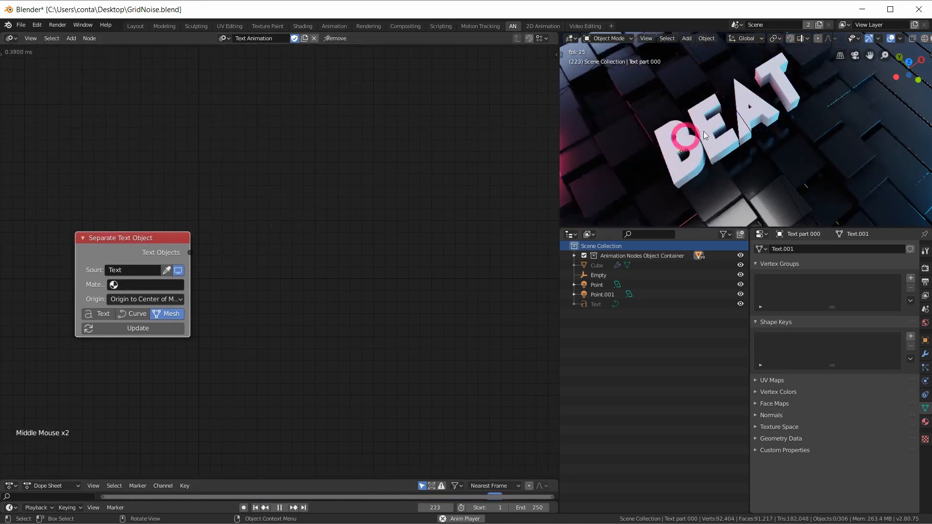
- Examine the node setup of the Noise Grid tree and return to the Text Animation tree
click(225, 38)
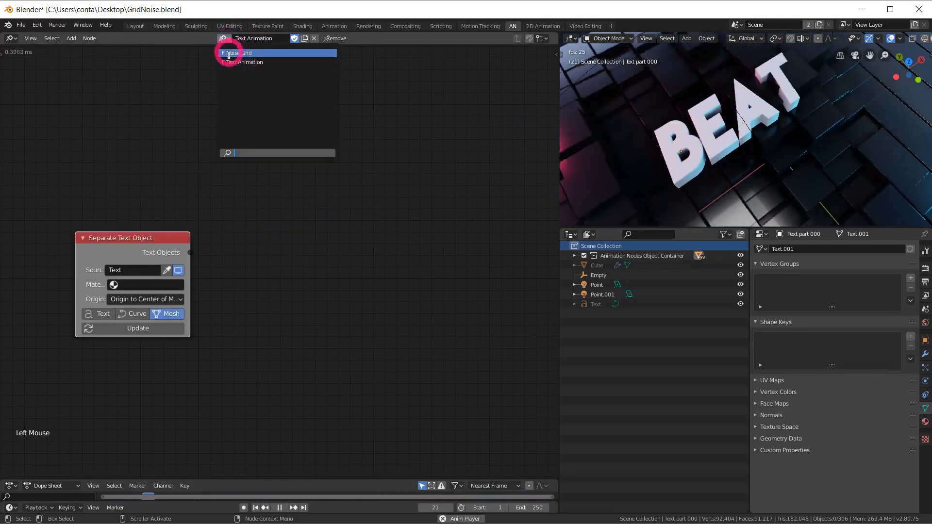
click(245, 62)
middle_drag(460, 166, 280, 160)
ctrl+middle_drag(389, 142, 439, 68)
drag(465, 149, 503, 127)
drag(376, 271, 375, 236)
middle_drag(324, 289, 343, 274)
click(224, 38)
click(234, 62)
- Add an Object Matrix Output node beside the Separate Text Object node
middle_drag(320, 192, 248, 195)
middle_drag(198, 232, 243, 198)
key(shift+a)
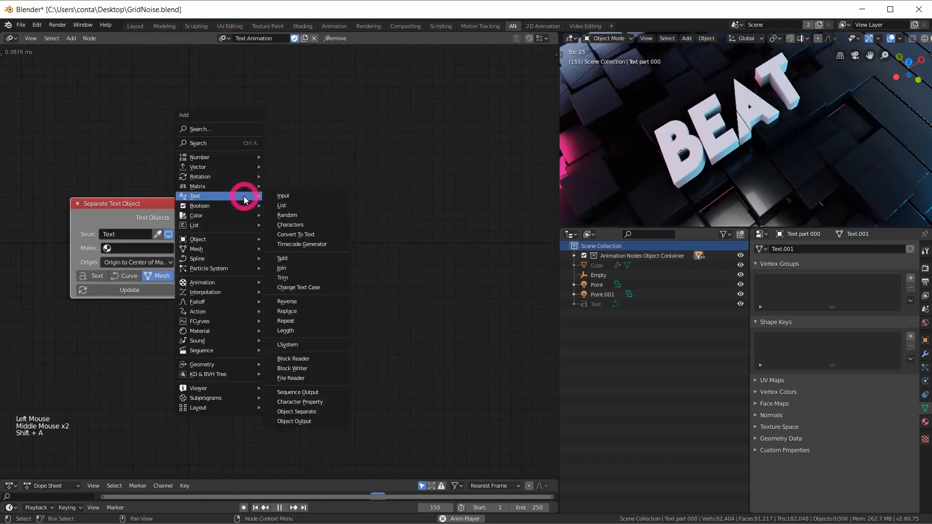
mouse_move(227, 241)
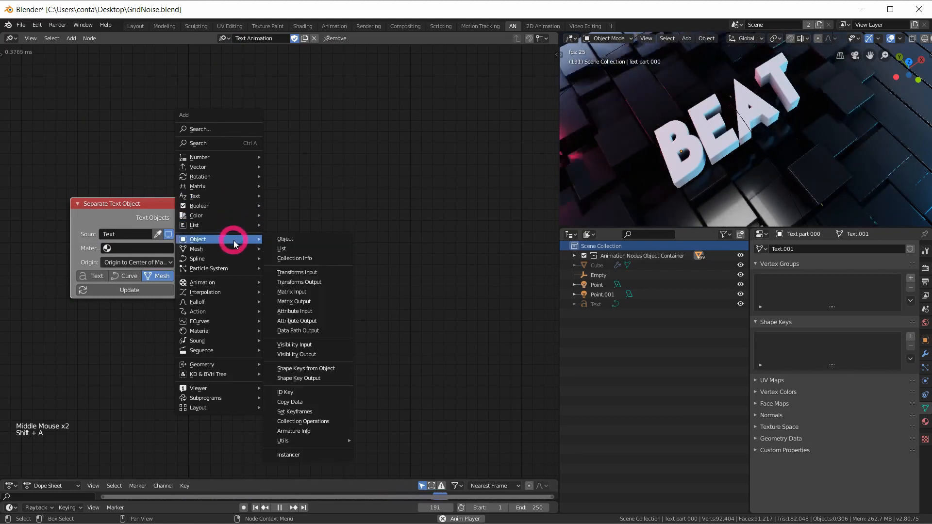
click(327, 302)
click(366, 208)
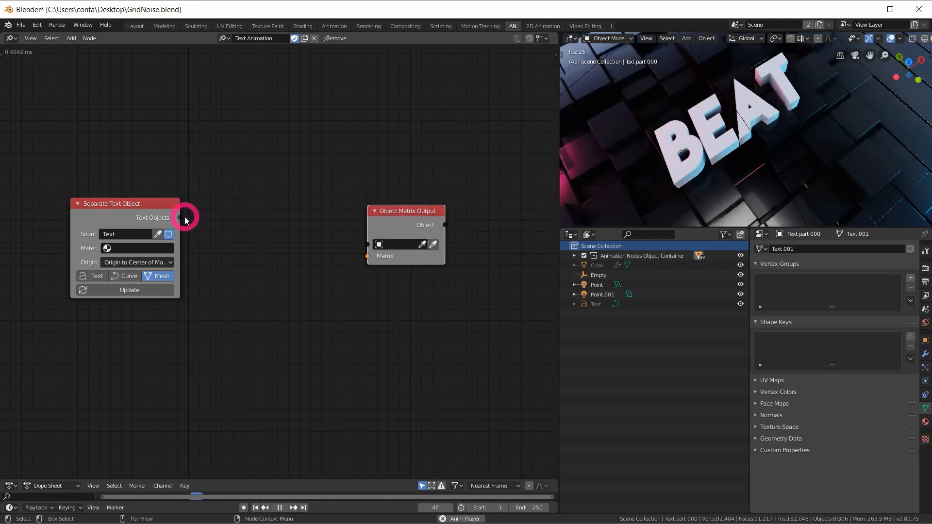
- Space the two nodes apart and connect the Text Objects output to the Object Matrix Output node's object input
drag(166, 202, 133, 213)
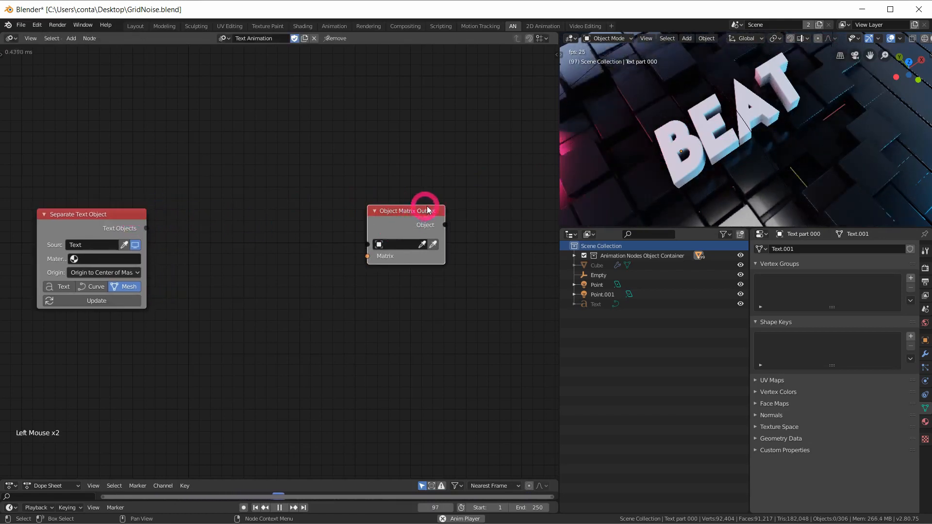
drag(427, 208, 432, 206)
drag(146, 228, 374, 242)
click(677, 161)
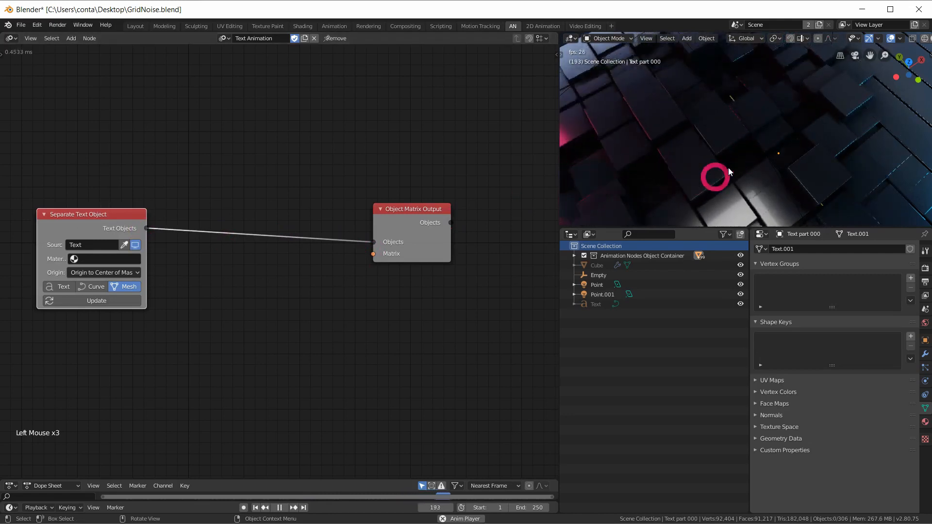
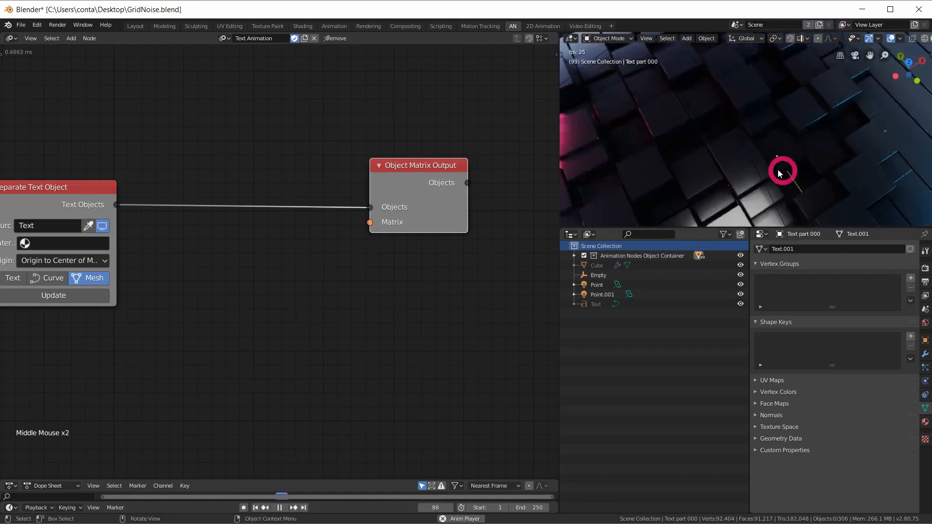
- Add an Object ID Key node below the existing link and connect the Text Objects output to its object input
middle_drag(307, 219, 278, 247)
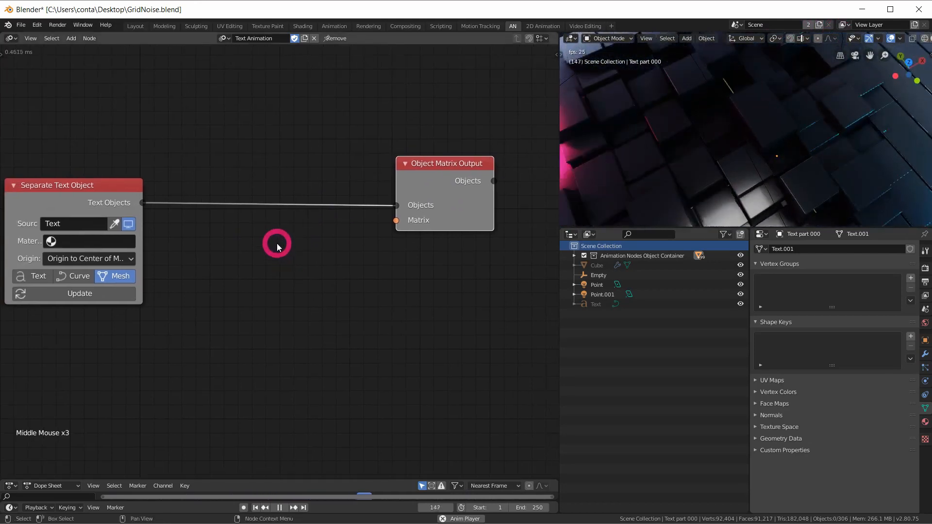
middle_drag(151, 216, 143, 206)
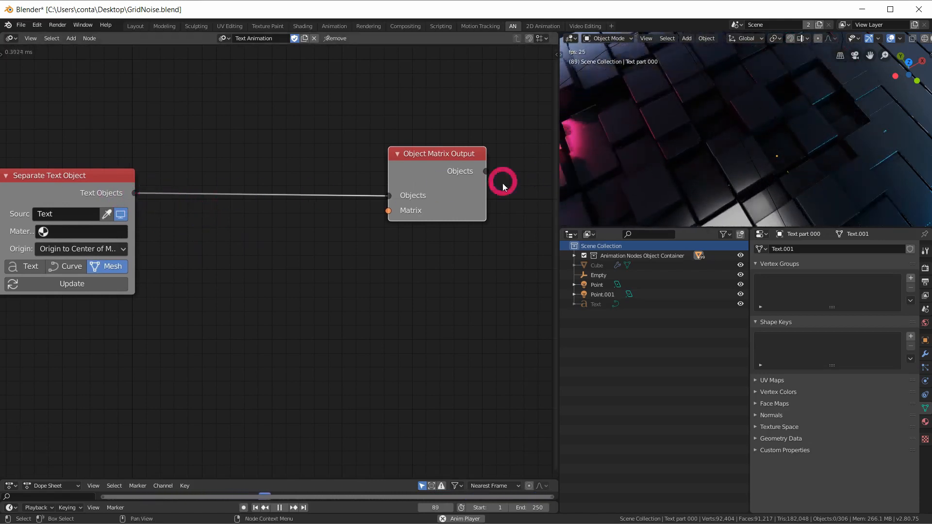
key(shift+a)
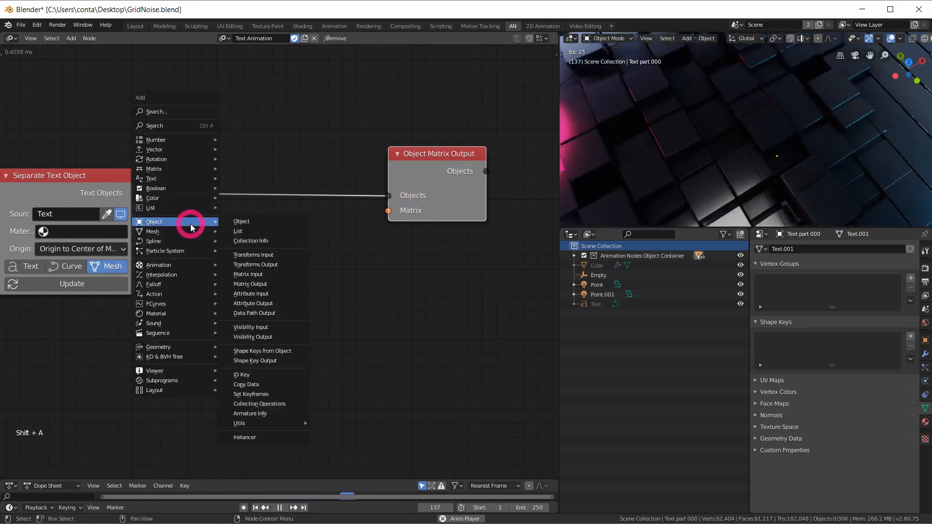
click(260, 379)
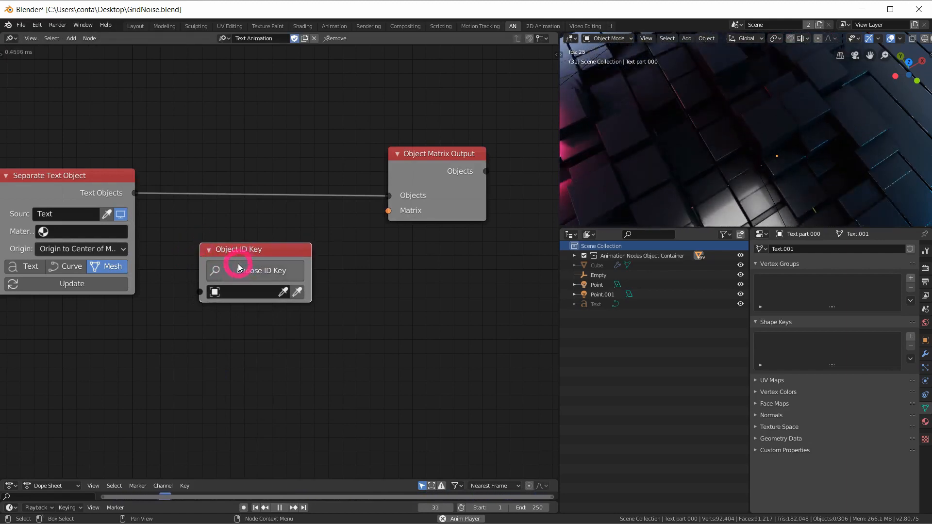
middle_drag(734, 125, 740, 89)
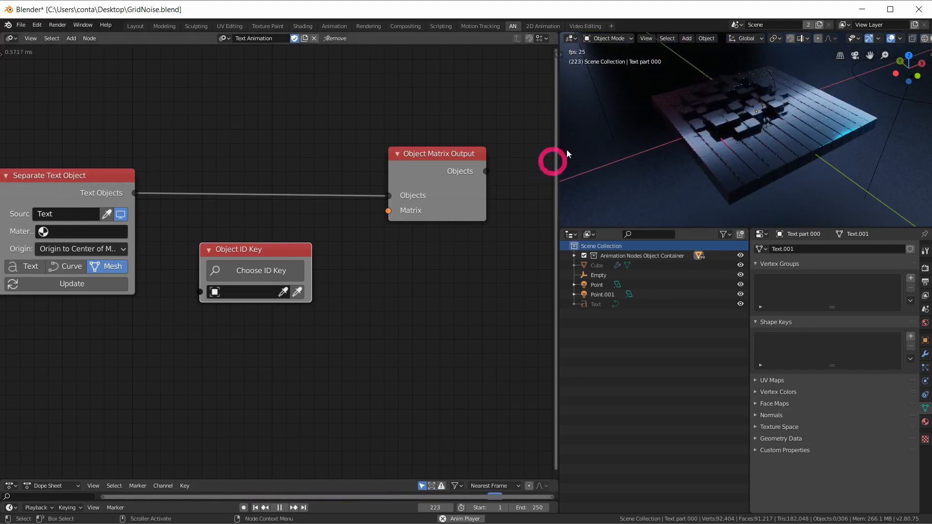
mouse_move(776, 83)
middle_down()
mouse_move(773, 91)
mouse_move(777, 83)
middle_up()
ctrl+middle_drag(777, 82, 782, 75)
drag(273, 253, 277, 245)
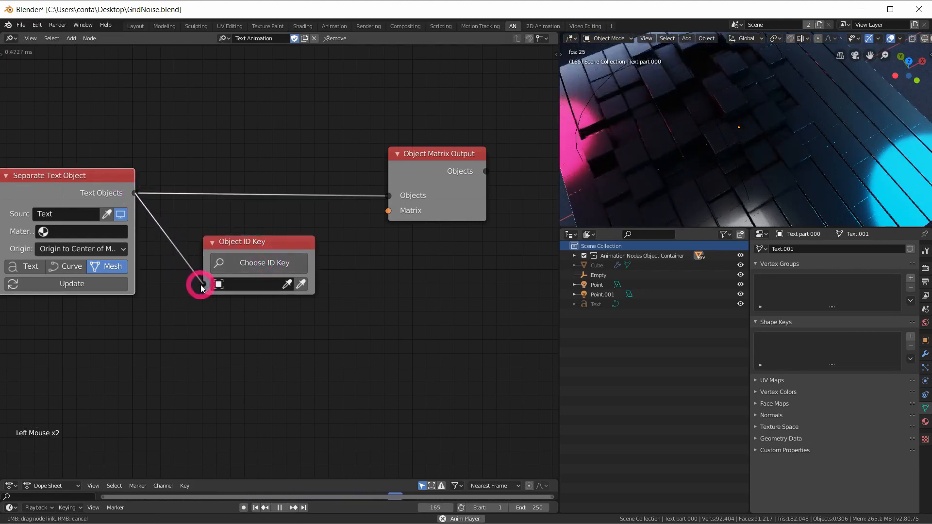
drag(298, 249, 270, 247)
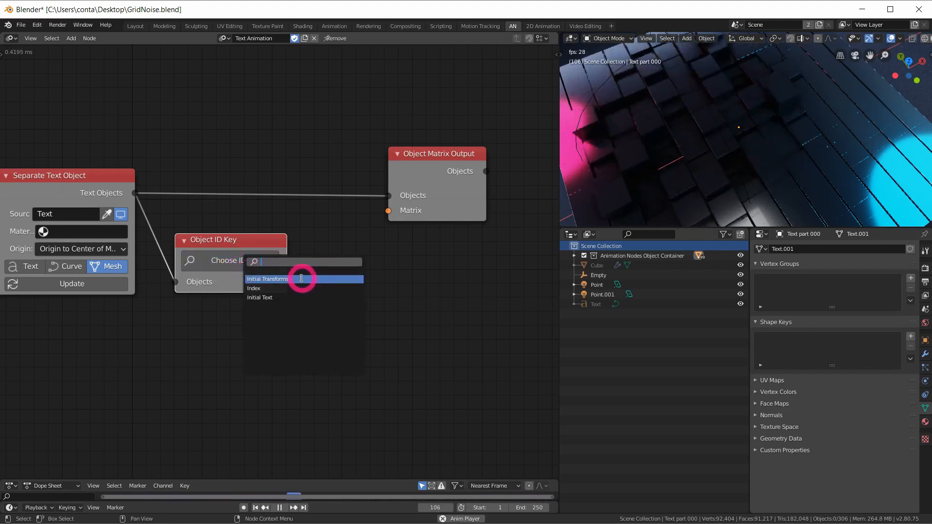
- Choose the Initial Transforms key and connect its Matrices output to the Object Matrix Output node's matrix input
click(301, 279)
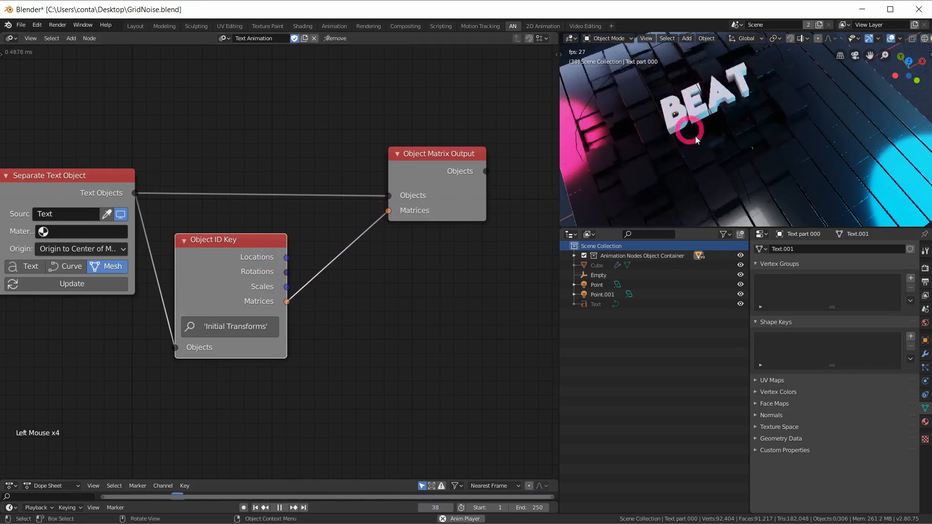
ctrl+middle_drag(710, 97, 705, 84)
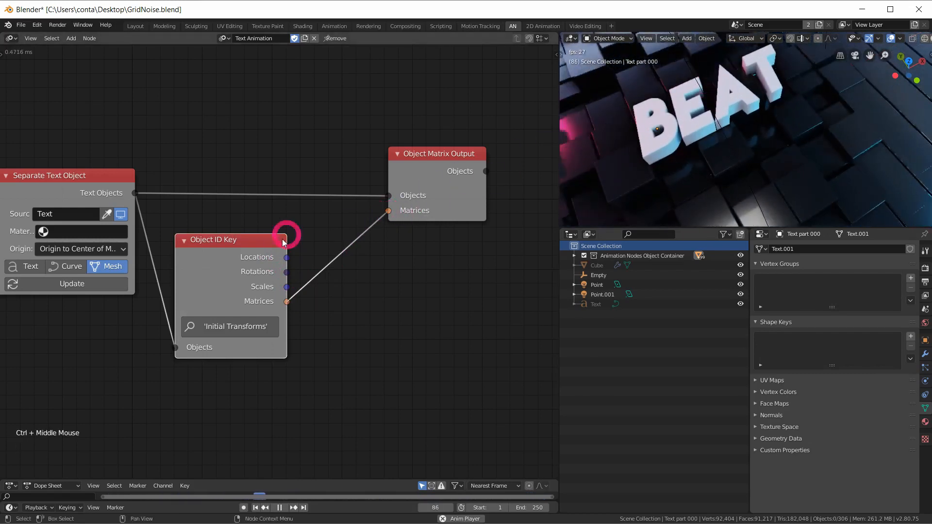
- Collapse the Object ID Key and Object Matrix Output nodes and move them farther apart
click(186, 241)
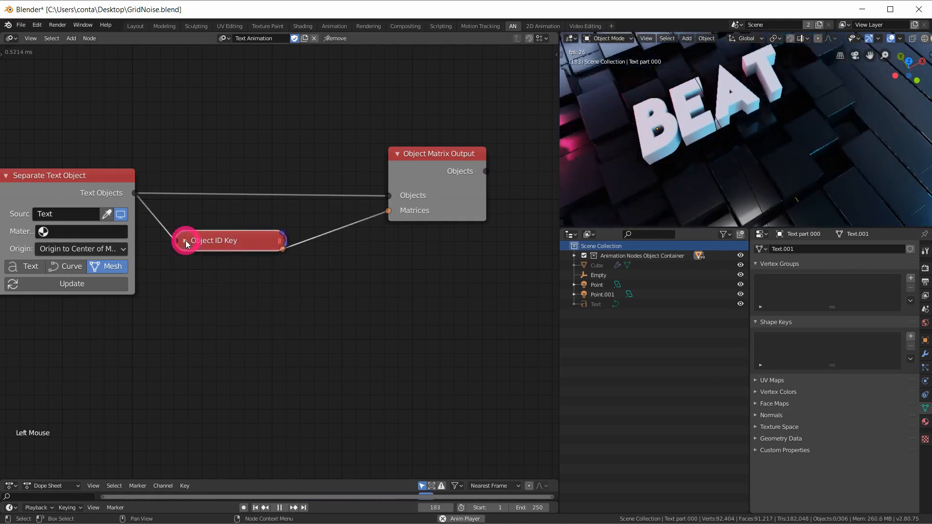
drag(216, 242, 187, 231)
click(398, 154)
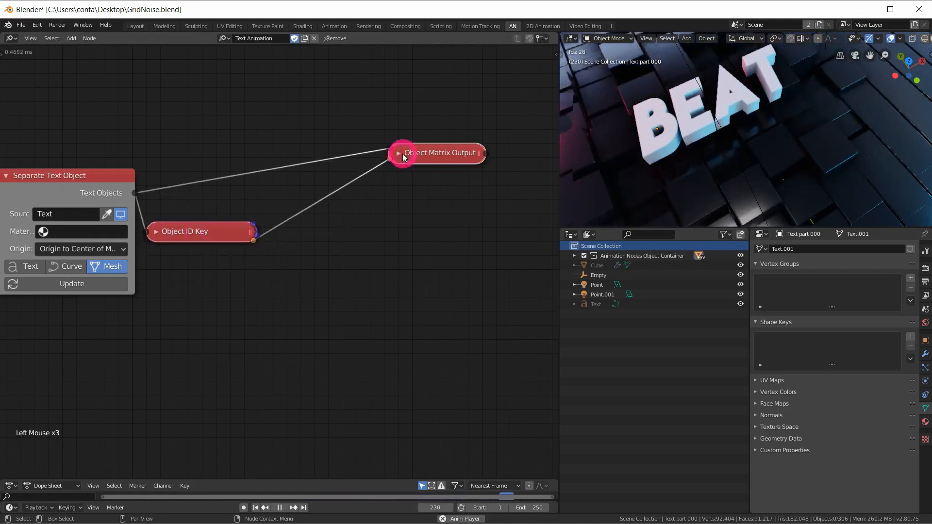
drag(402, 154, 484, 164)
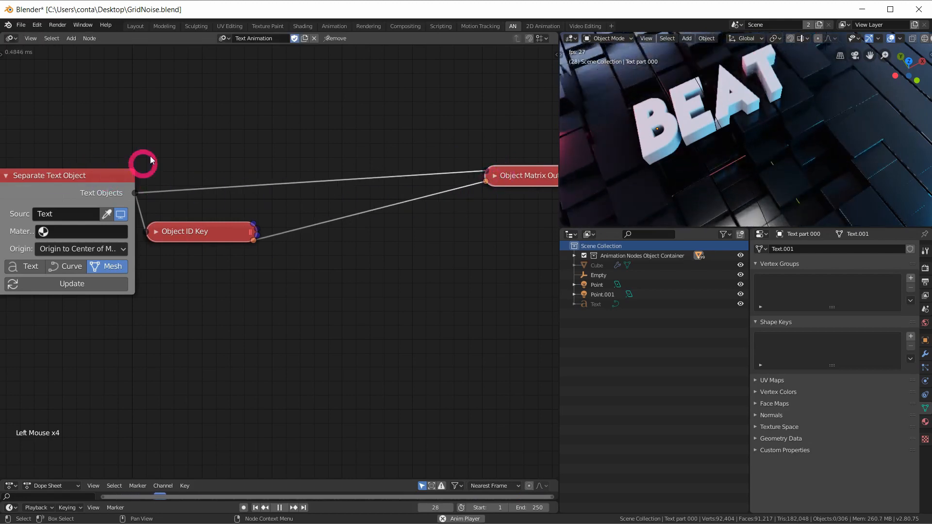
- Move the Separate Text Object node away from the other nodes and expand the Object ID Key node
middle_drag(134, 168, 202, 161)
drag(147, 173, 96, 154)
middle_drag(443, 192, 380, 167)
click(84, 225)
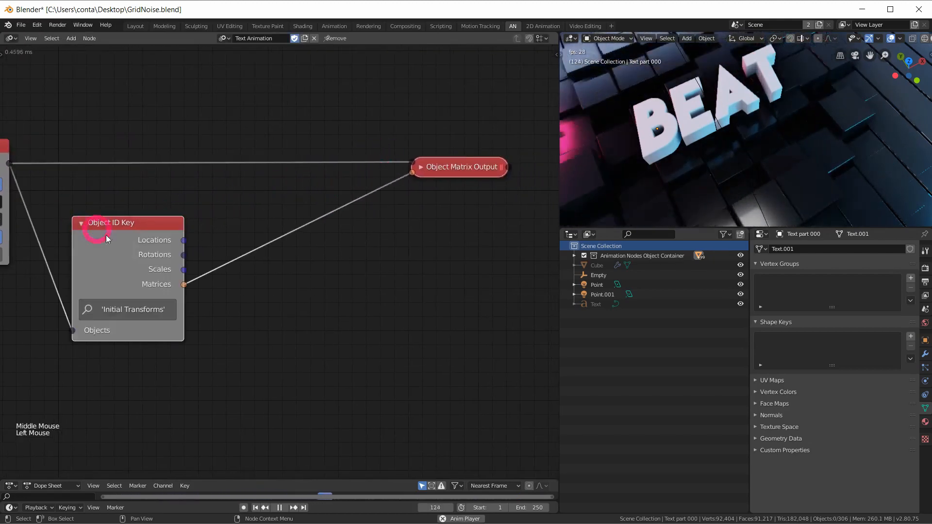
- Expand the Object Matrix Output node to show its sockets, and collapse both it and the Object ID Key node
click(422, 168)
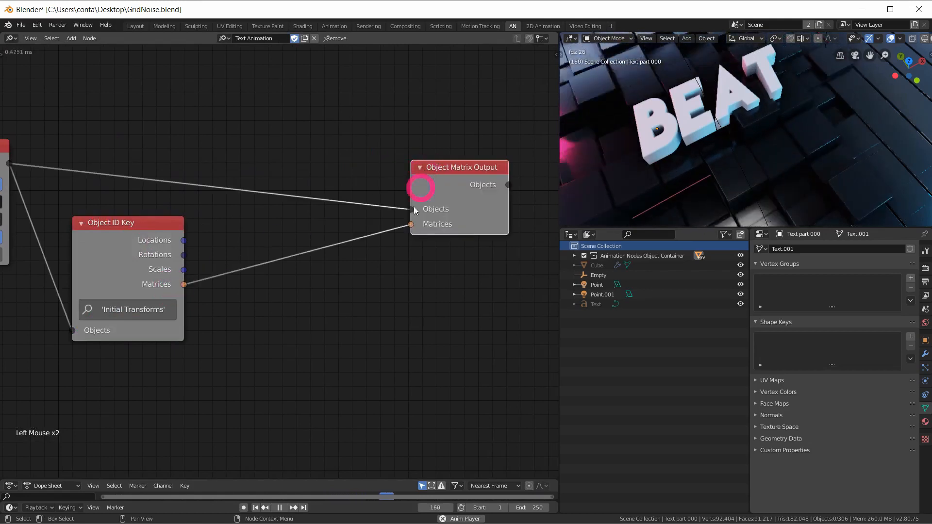
click(423, 168)
click(81, 223)
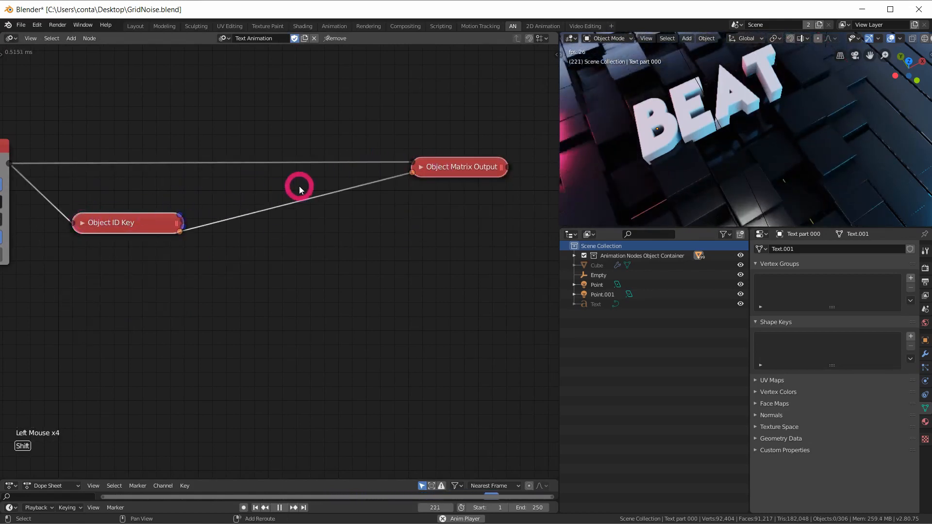
- Insert an Offset Matrix node between Object ID Key and Object Matrix Output, with location, rotation and scale enabled
key(shift+a)
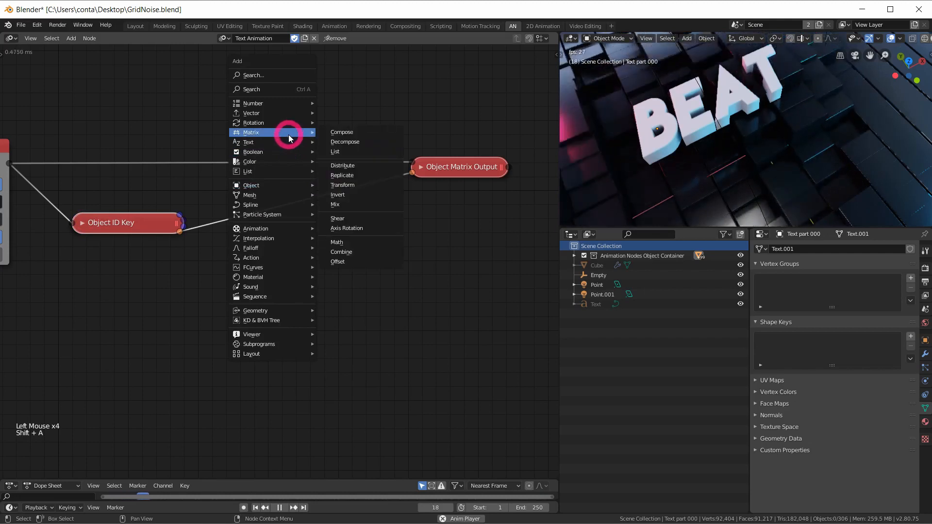
click(360, 261)
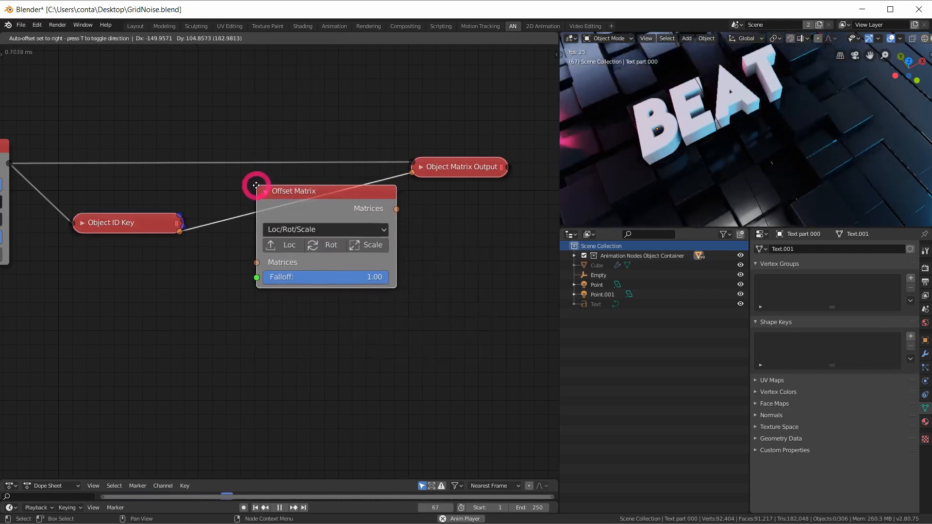
drag(289, 248, 418, 246)
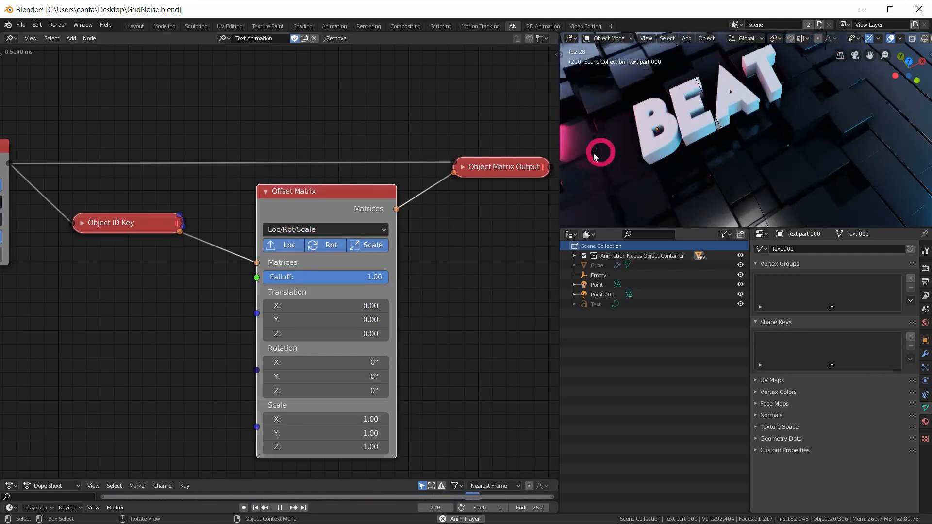
- Set the Offset Matrix node's Z translation to about 0.69
middle_drag(232, 268, 233, 250)
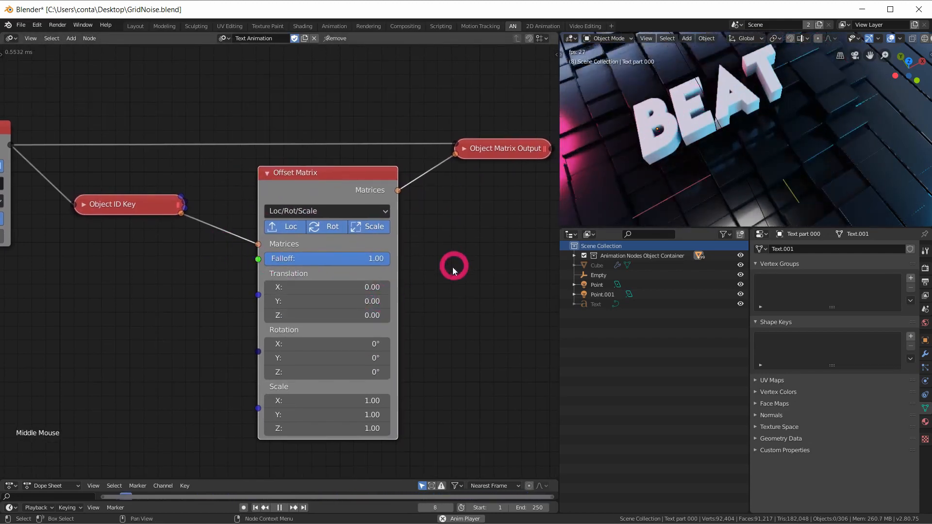
middle_drag(417, 262, 420, 263)
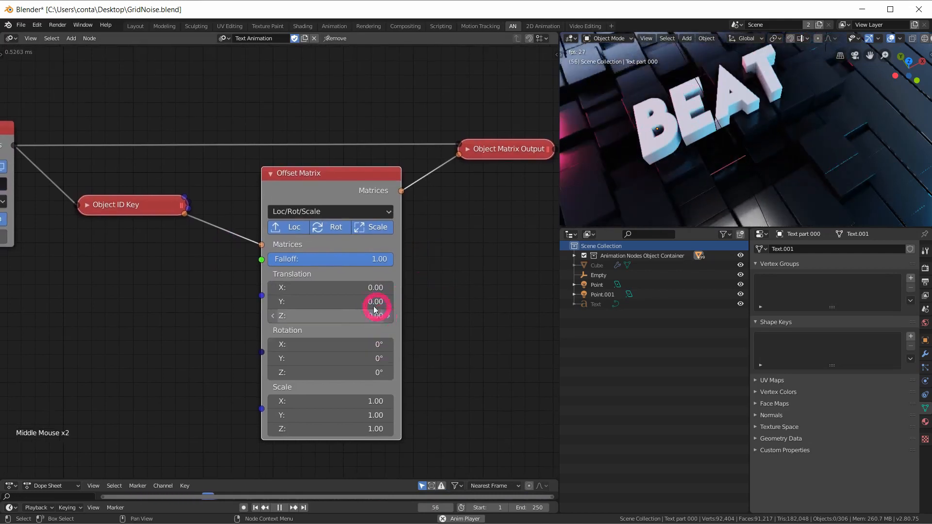
drag(372, 316, 388, 317)
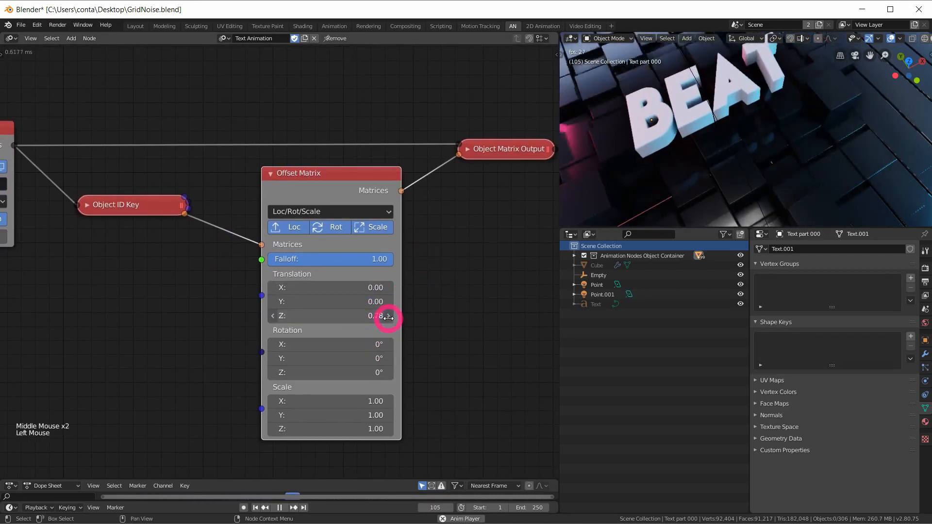
click(386, 317)
middle_drag(674, 138, 714, 125)
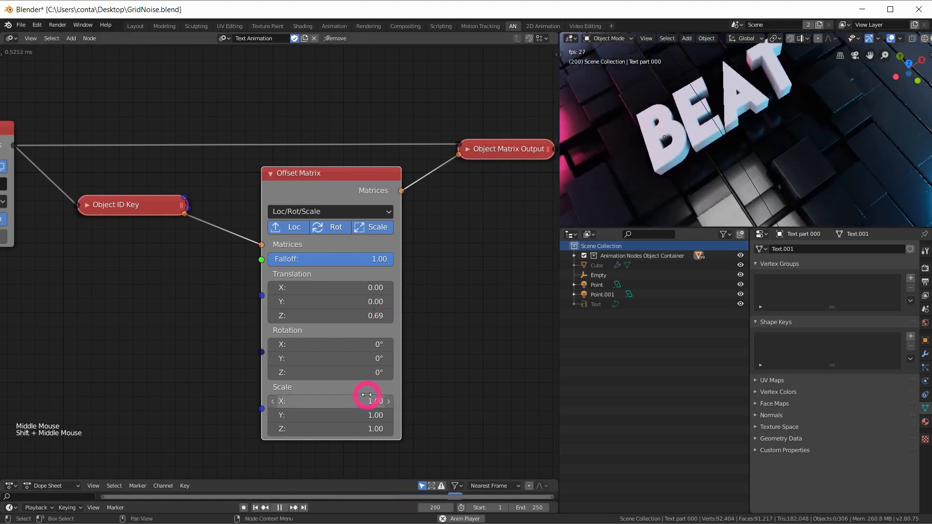
- Set the Offset Matrix node's X, Y and Z scale to 0.1
middle_drag(164, 287, 176, 274)
drag(367, 388, 379, 431)
text(0.1)
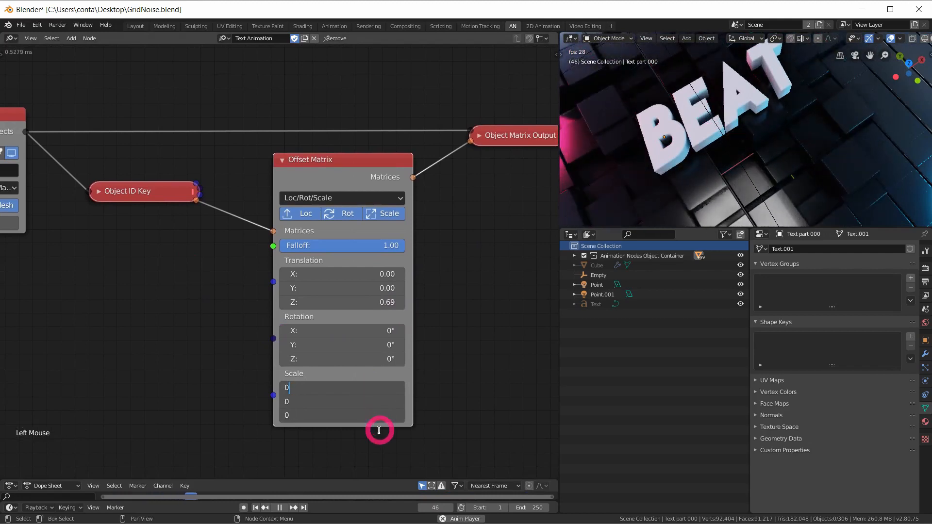
key(Return)
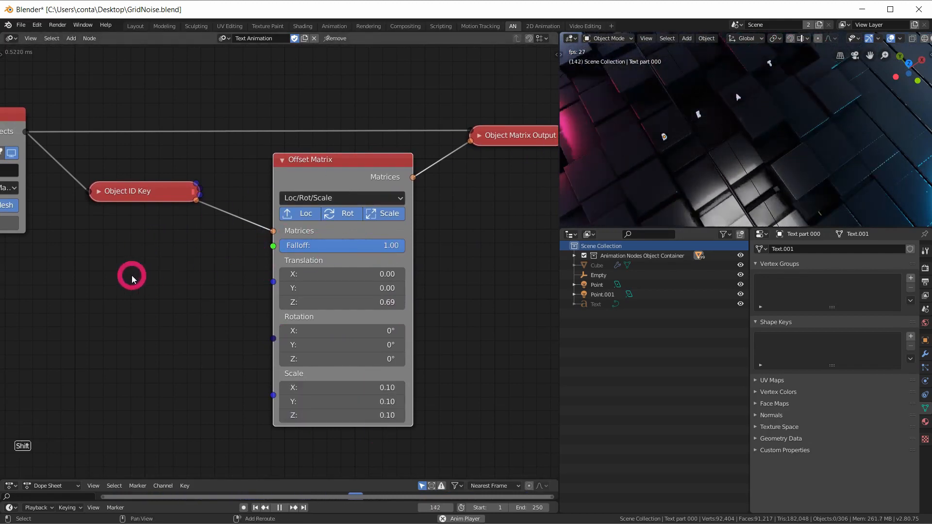
- Add an Object Controller Falloff node and place it below the Object ID Key node
key(shift+a)
mouse_move(114, 333)
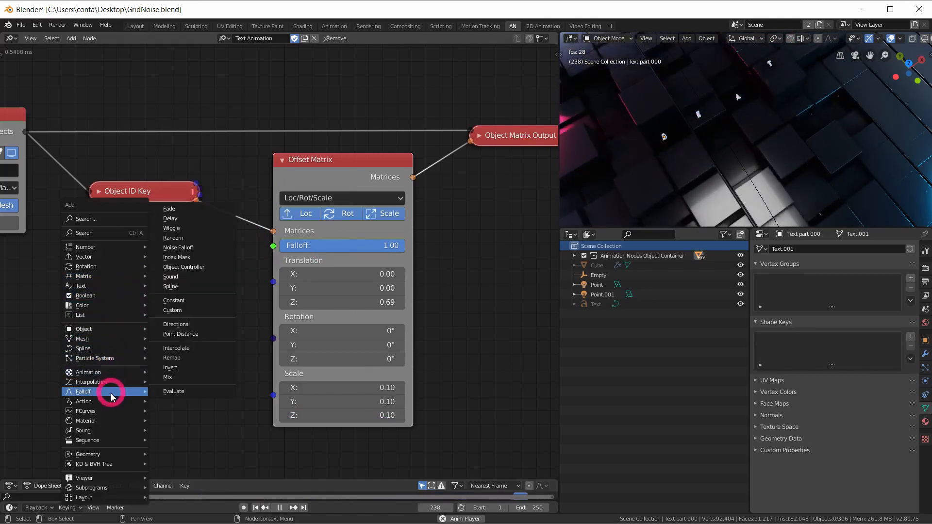
mouse_move(114, 391)
click(204, 268)
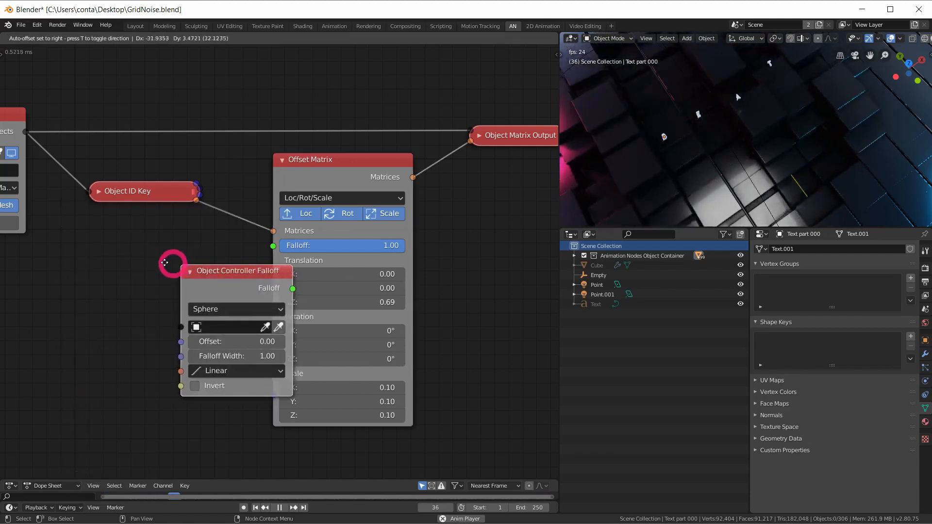
click(114, 248)
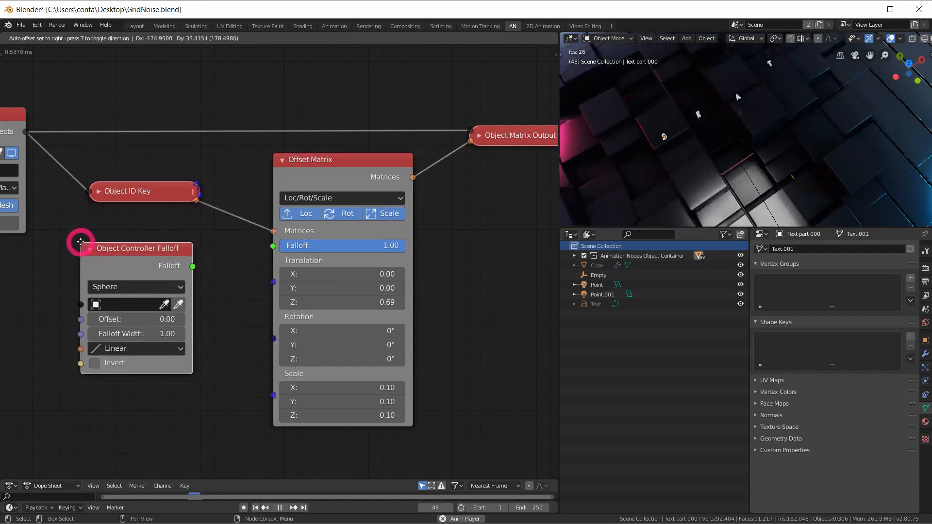
- Place the 3D cursor near the letter A and add a sphere empty there
shift+right_click(726, 104)
key(shift+a)
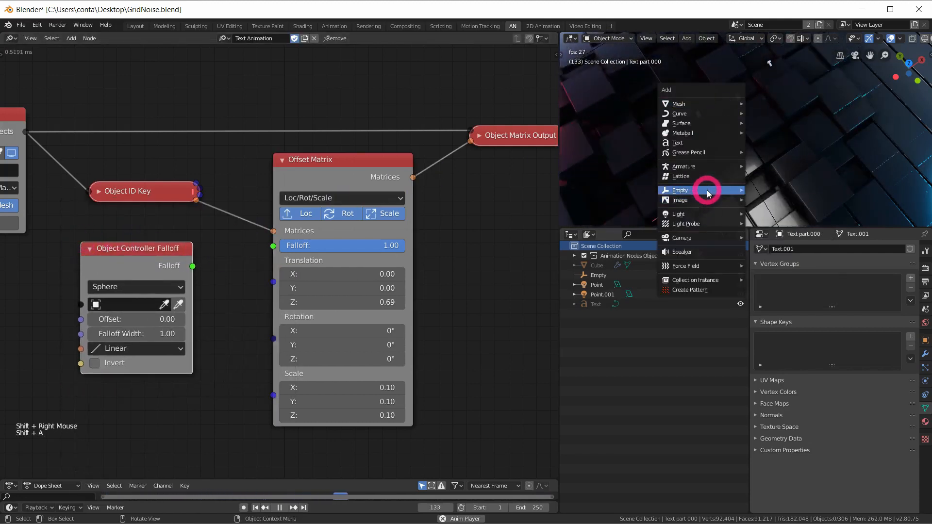
mouse_move(715, 191)
click(784, 245)
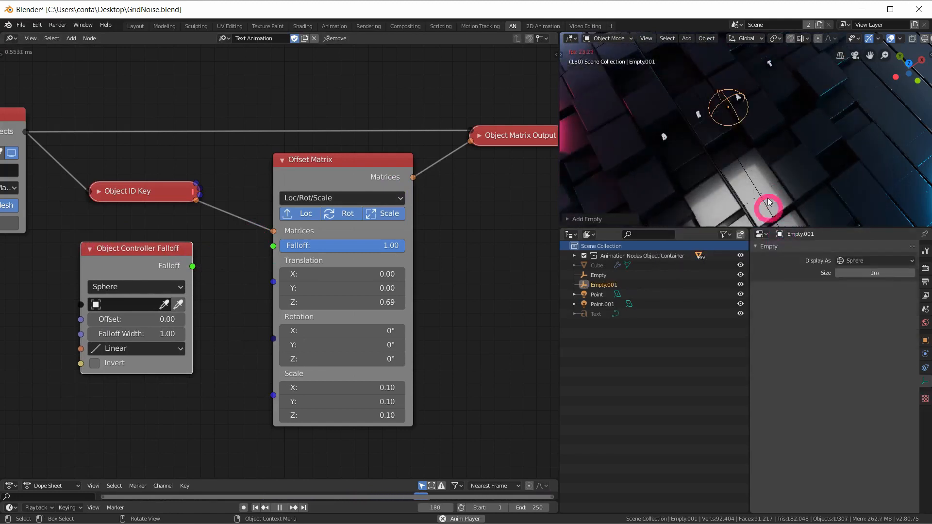
- Scale up the new sphere empty and move it so it surrounds the letter A
key(s)
click(767, 119)
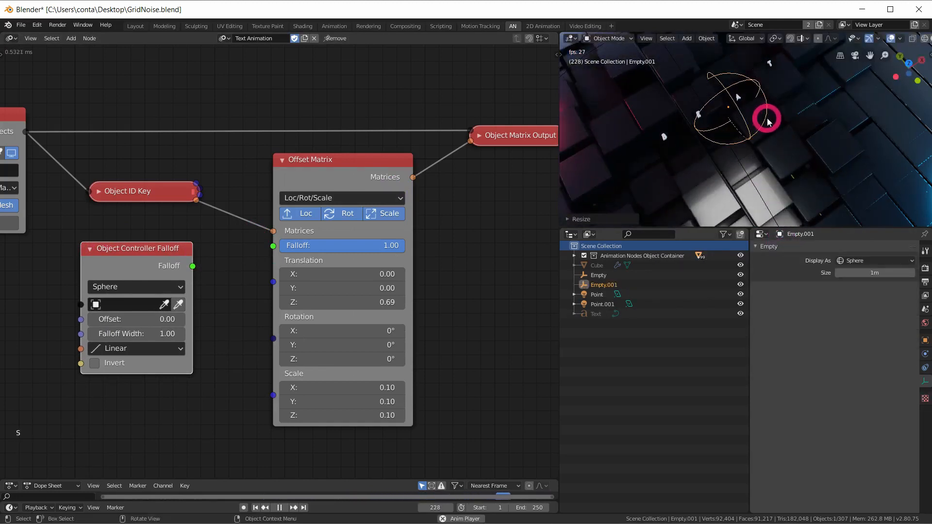
key(g)
middle_click(766, 100)
click(756, 93)
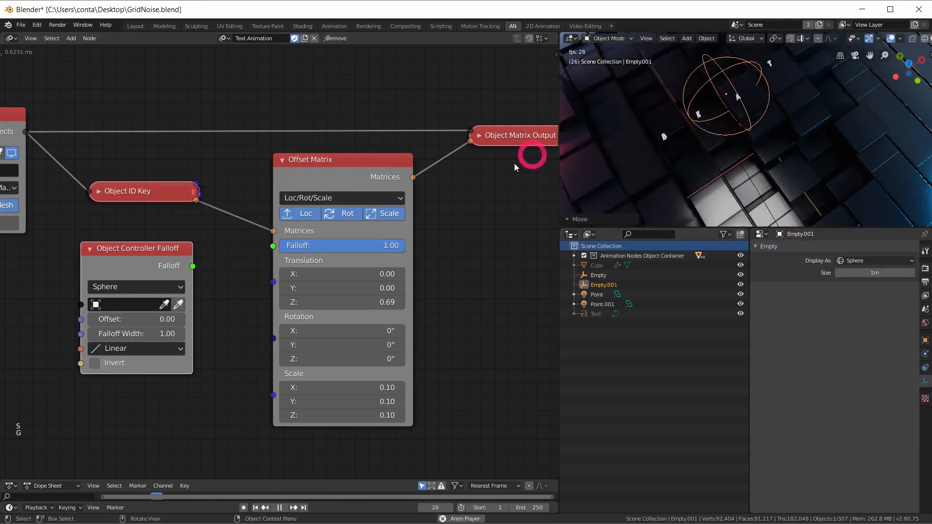
- Assign the sphere empty to the Object Controller Falloff node and connect its Falloff output to the Offset Matrix node
click(178, 305)
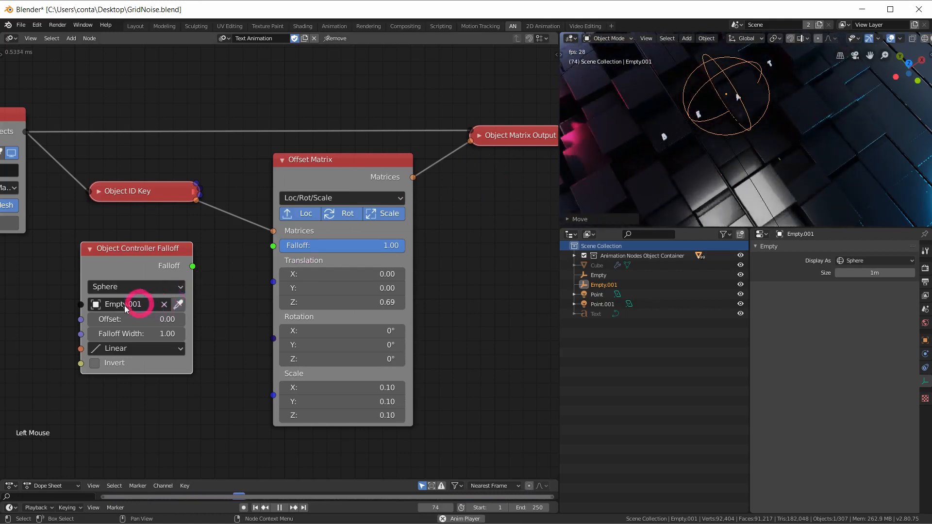
drag(192, 267, 274, 246)
- Move the sphere empty over neighbouring letters to test the falloff, ending near the letter A
middle_drag(731, 89, 735, 65)
middle_click(735, 65)
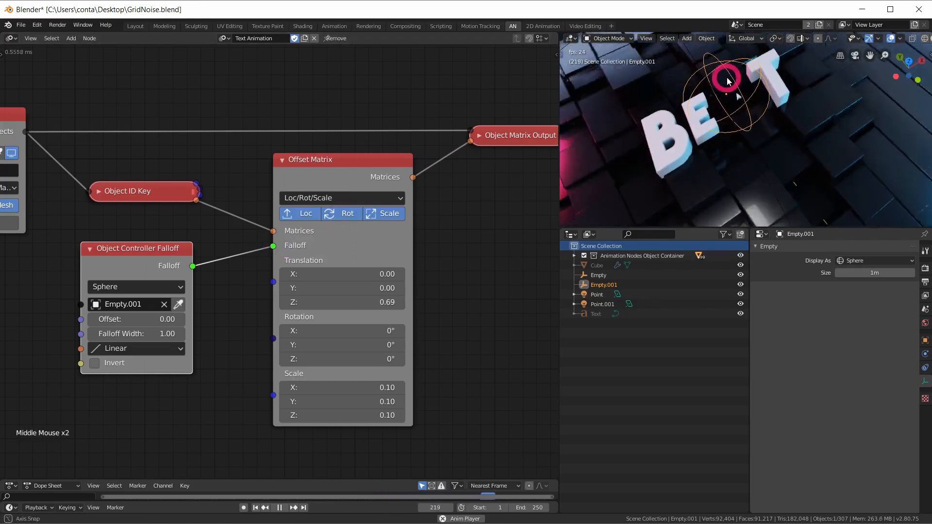
key(g)
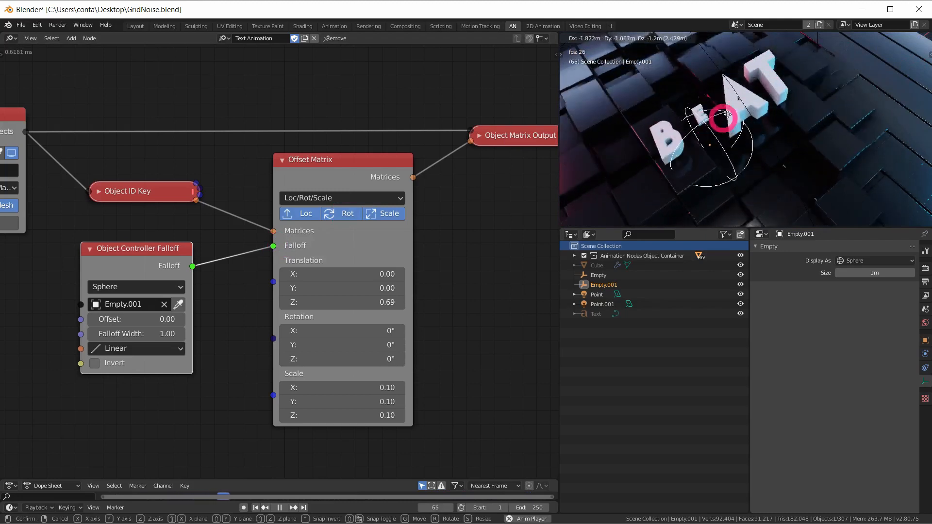
click(731, 87)
- Shift the Offset Matrix node slightly and set its X, Y and Z scale to 0
drag(346, 163, 334, 170)
drag(380, 396, 379, 432)
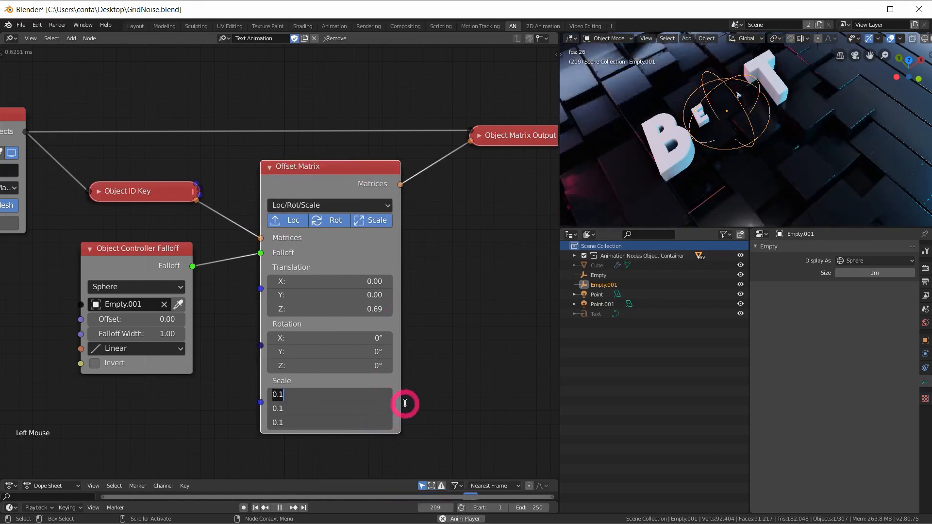
text(0)
key(Return)
- Move the sphere empty back and forth along the whole word to test the zero-scale falloff, ending around the letters E and A
click(750, 115)
key(g)
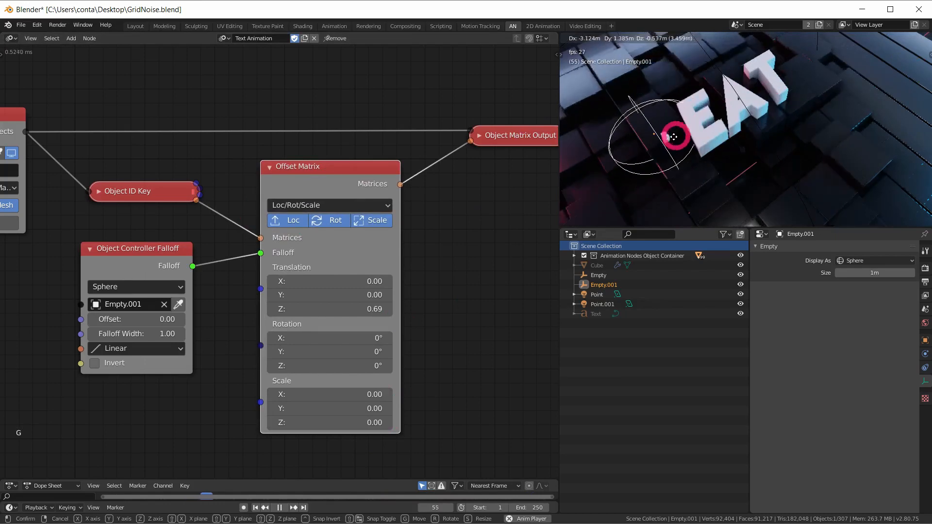
click(706, 121)
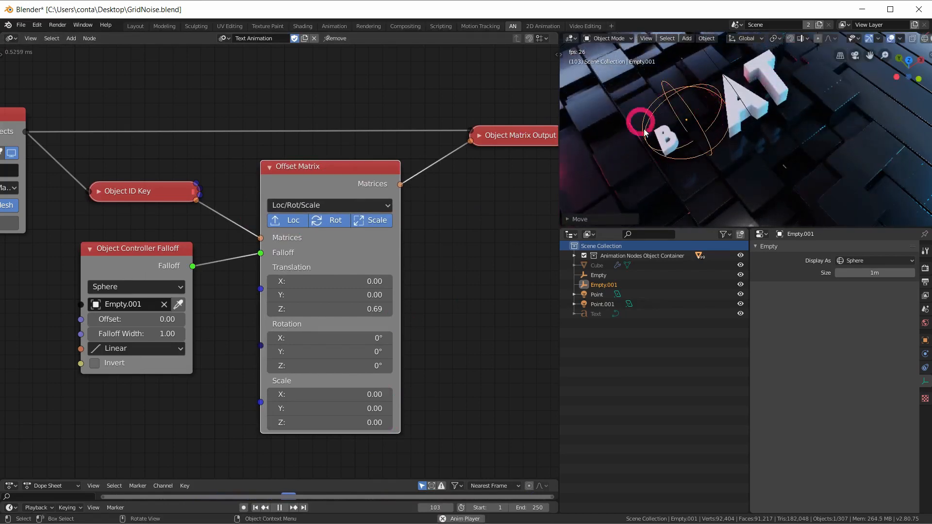
middle_drag(703, 103, 708, 137)
key(g)
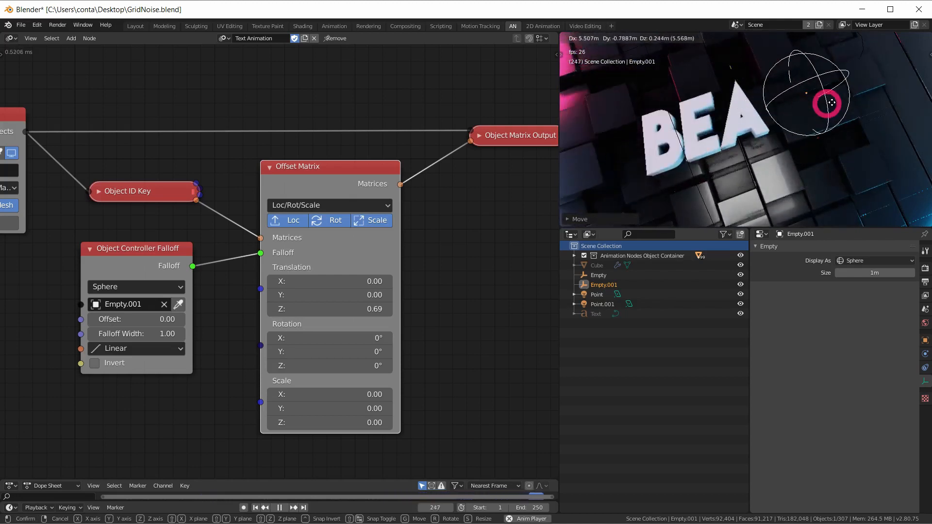
click(748, 126)
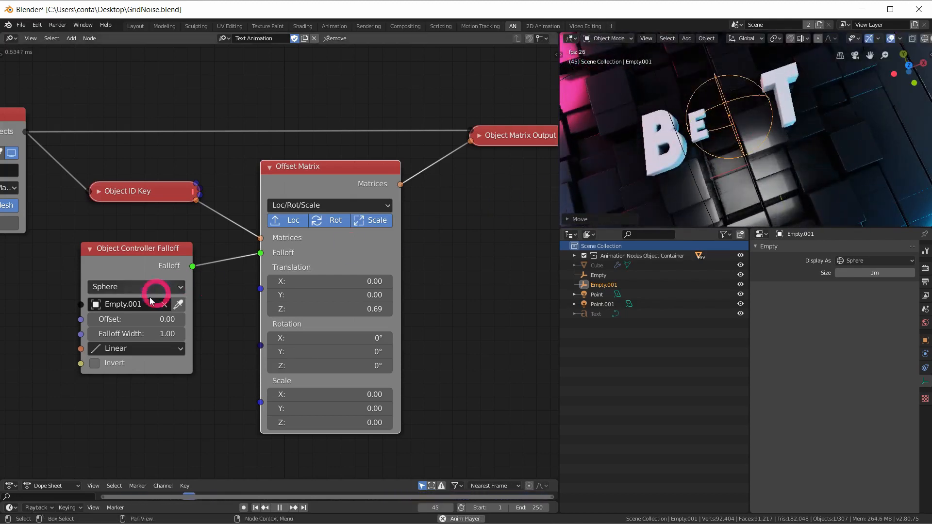
middle_drag(227, 272, 254, 266)
middle_drag(645, 158, 753, 126)
key(g)
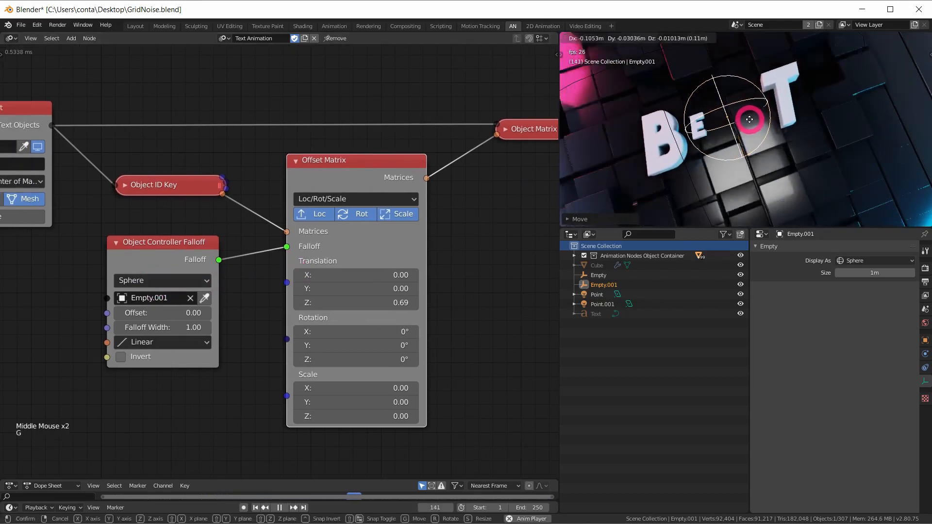
click(746, 125)
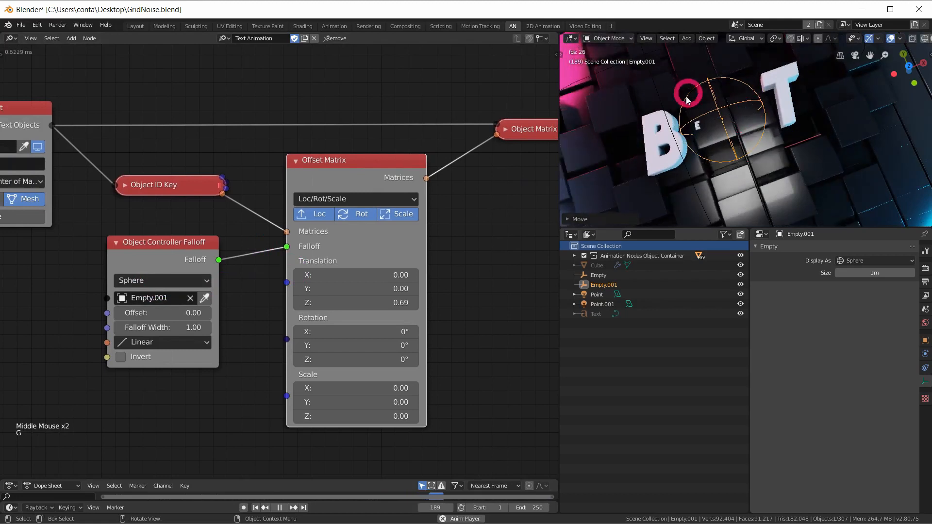
- Enlarge the sphere empty to about 1.6 times its size and sweep it across the text, returning it to the middle
key(s)
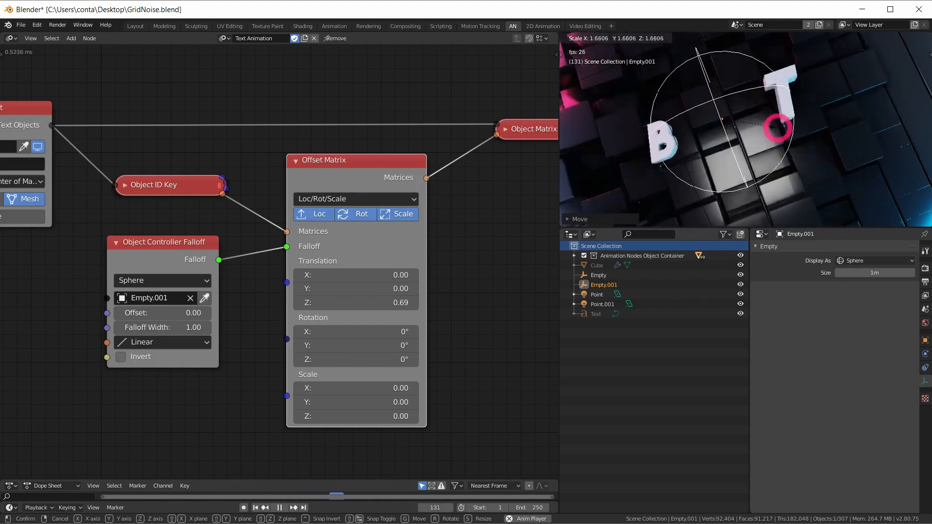
click(760, 120)
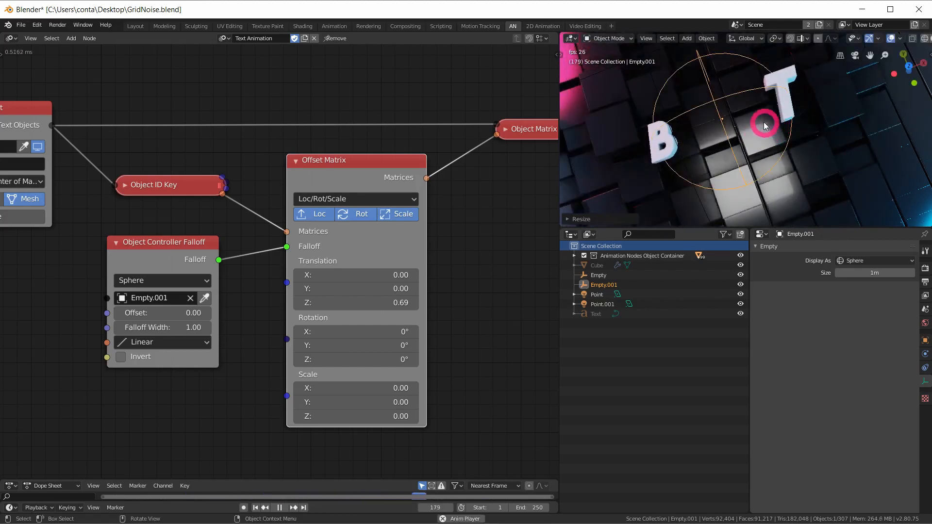
key(g)
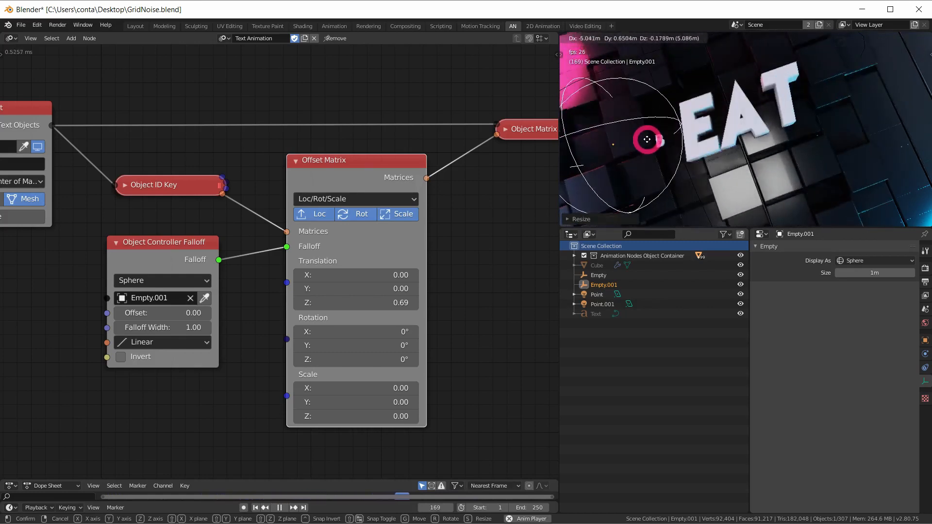
click(743, 119)
- Change the Object Controller Falloff type to Directional along the X axis
click(170, 280)
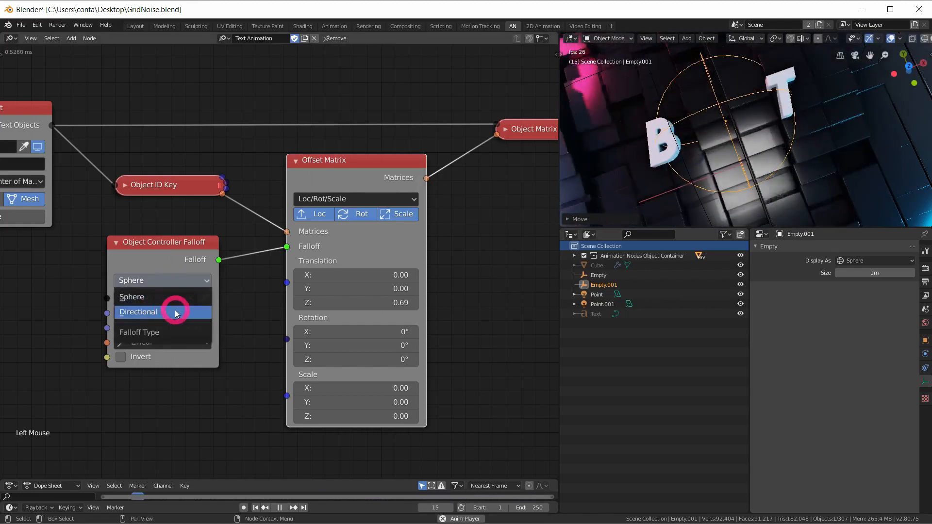
click(170, 311)
middle_drag(770, 116, 682, 118)
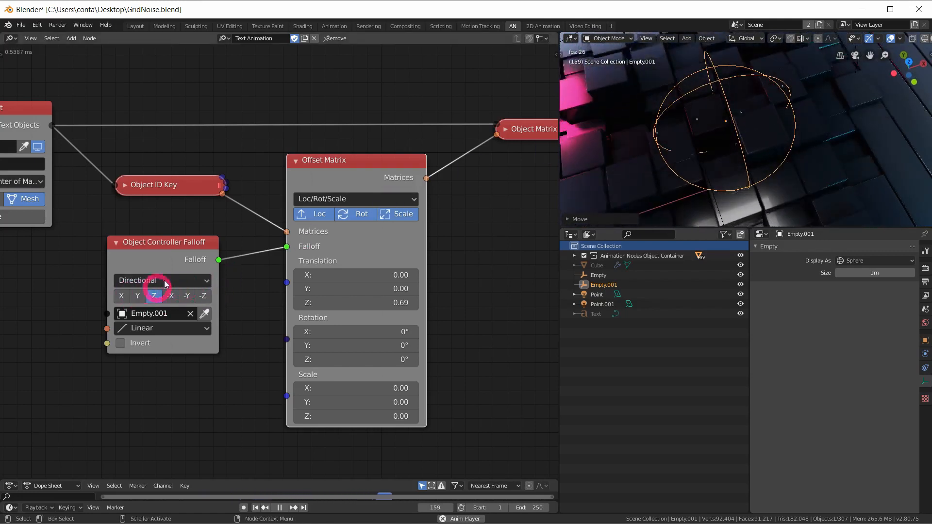
click(121, 295)
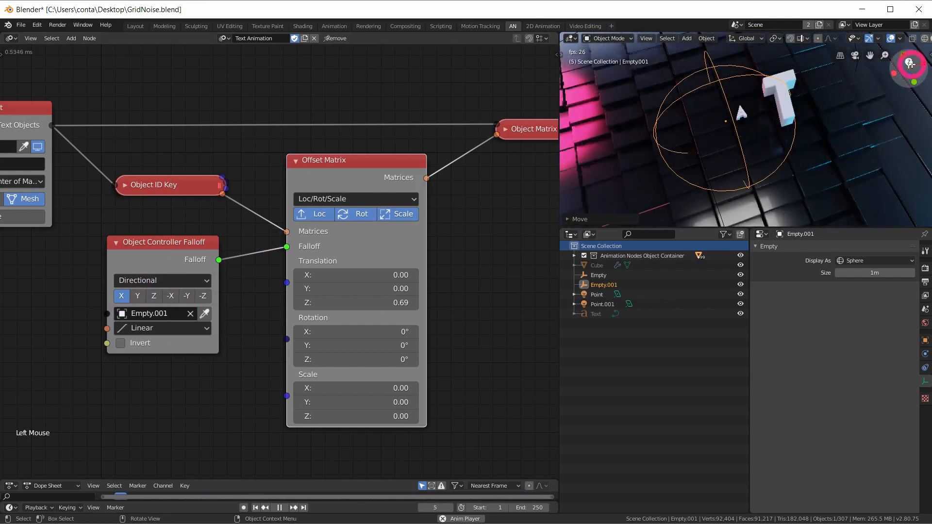
key(F10)
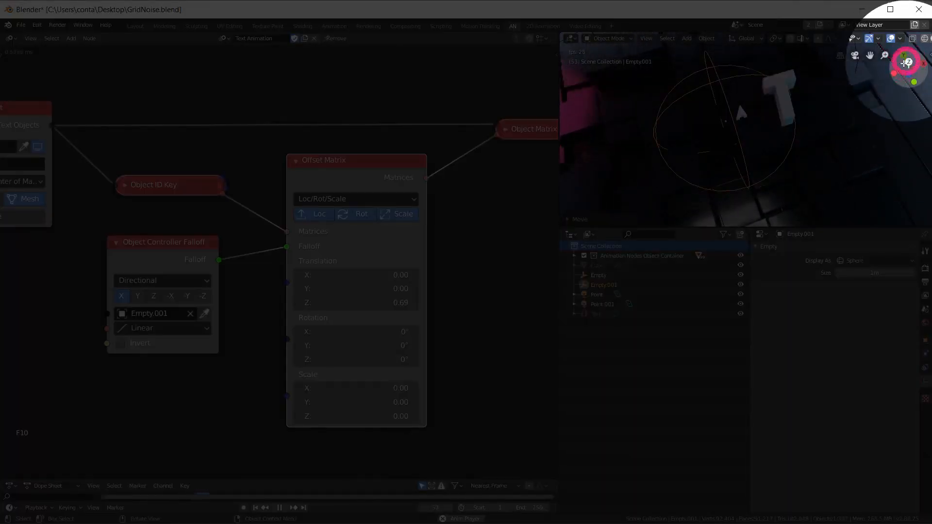
- Sweep the sphere empty along the X axis across the word and enable Invert on the Object Controller Falloff
key(F10)
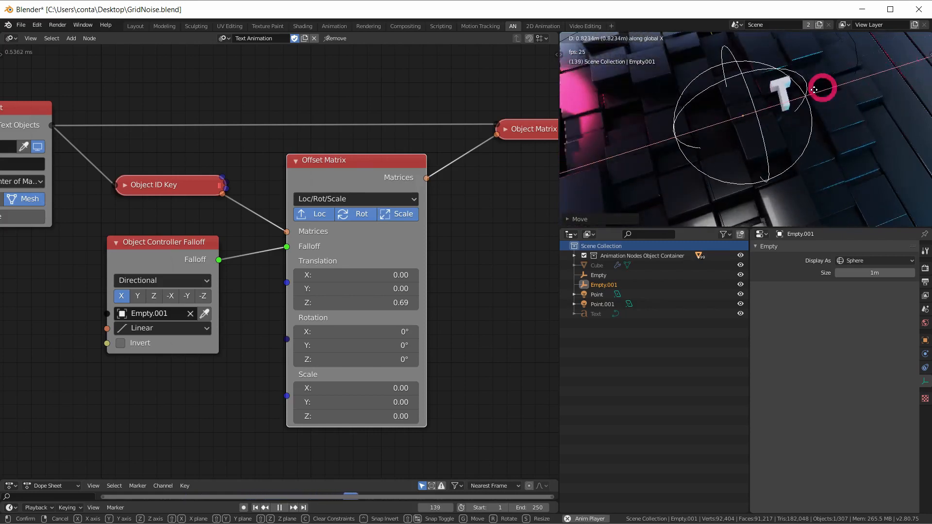
click(798, 93)
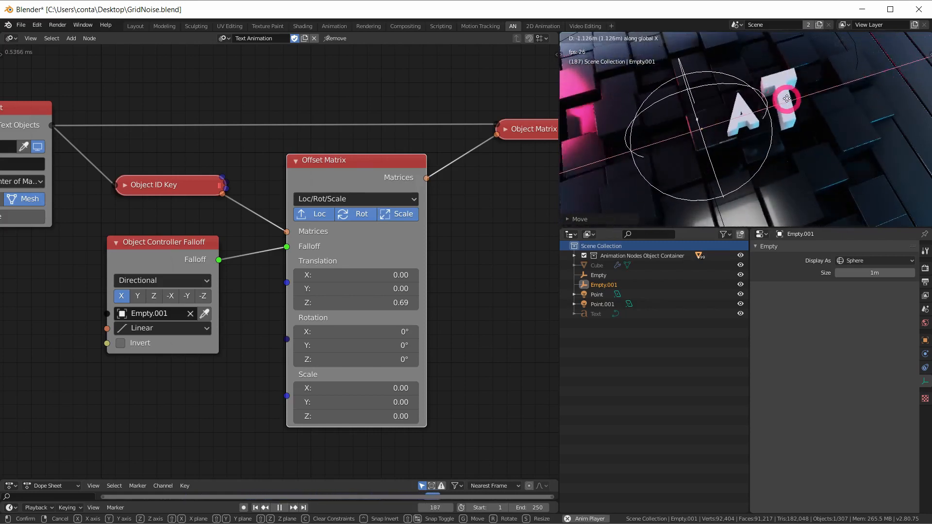
click(129, 345)
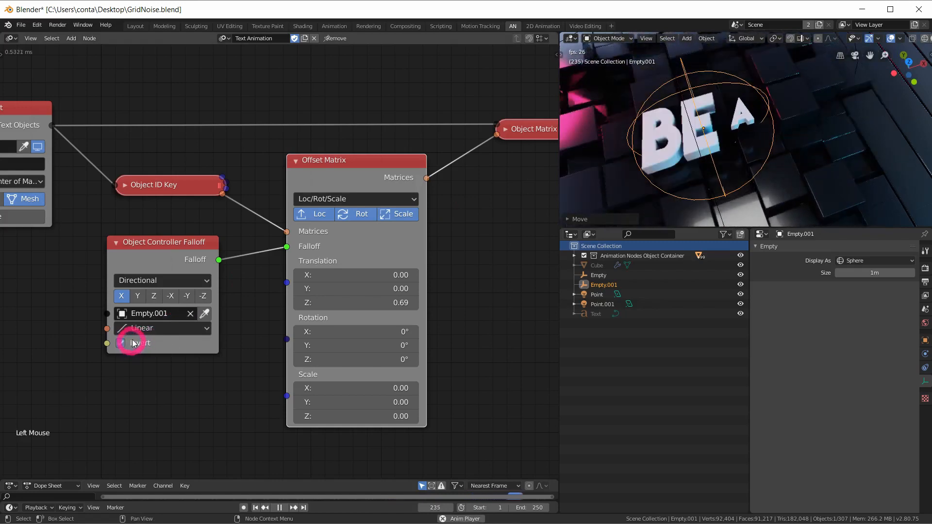
- Sweep the sphere empty along the X axis past the T and back, leaving it just before the letter B
key(g)
key(x)
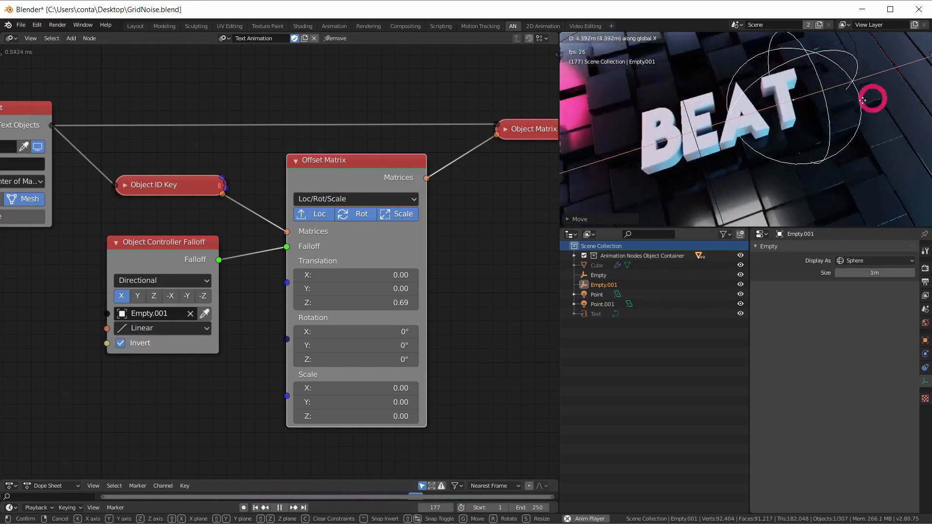
click(637, 141)
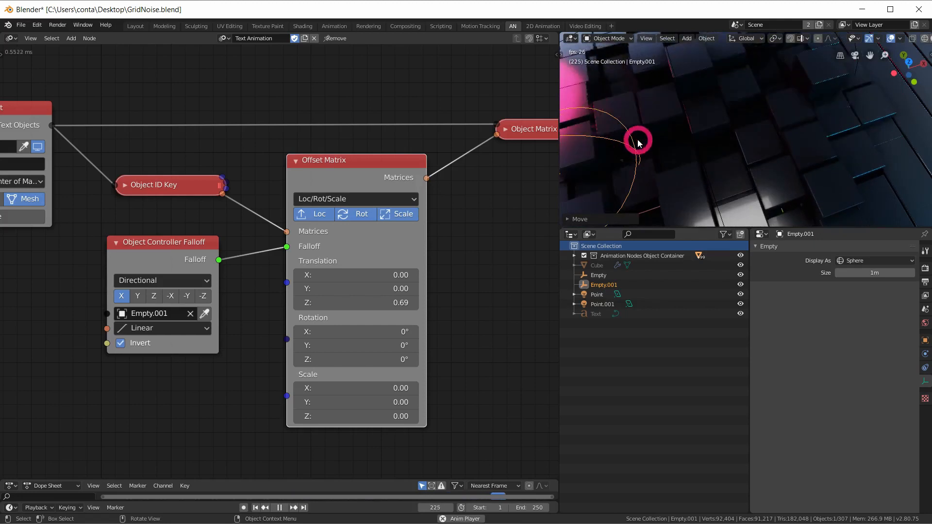
- Stop playback, enlarge the timeline and keyframe the sphere empty's X location at frame 24
click(285, 506)
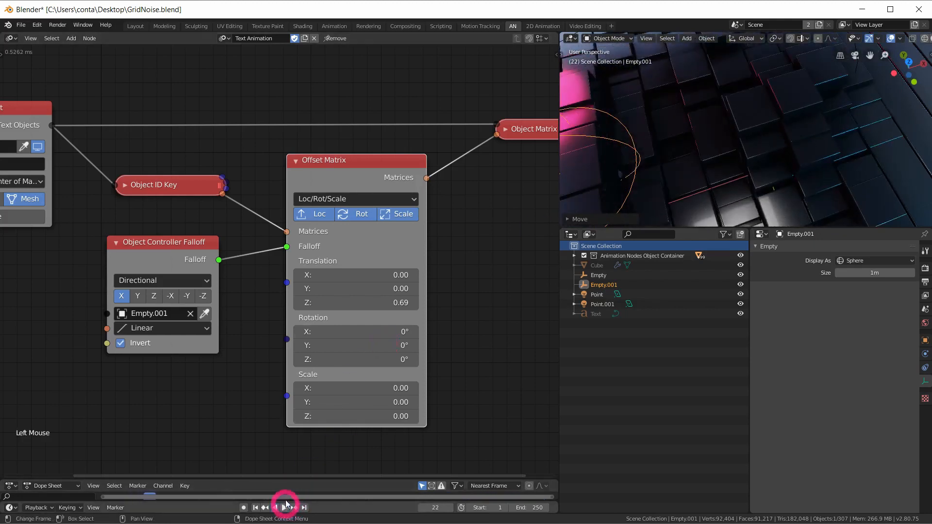
drag(287, 478, 288, 426)
mouse_move(149, 447)
mouse_down()
mouse_move(131, 447)
mouse_move(162, 448)
mouse_move(149, 447)
mouse_up()
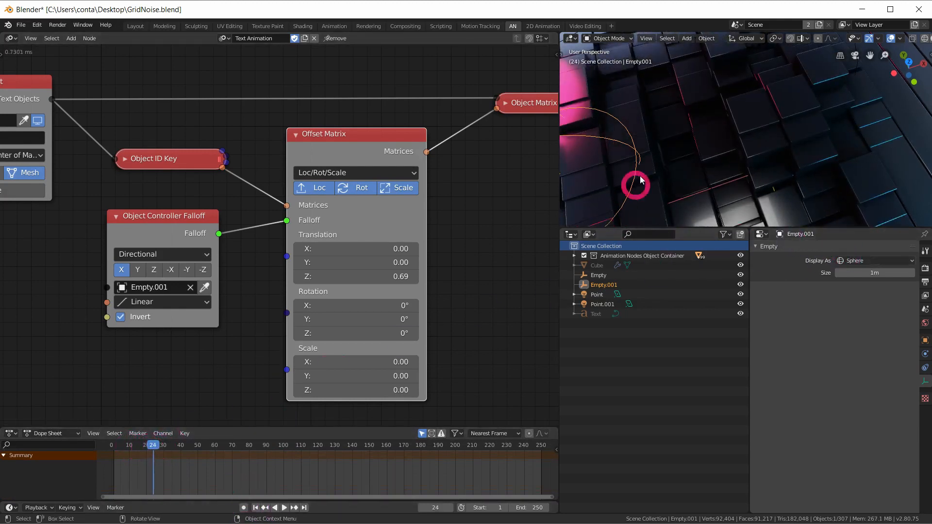
click(925, 341)
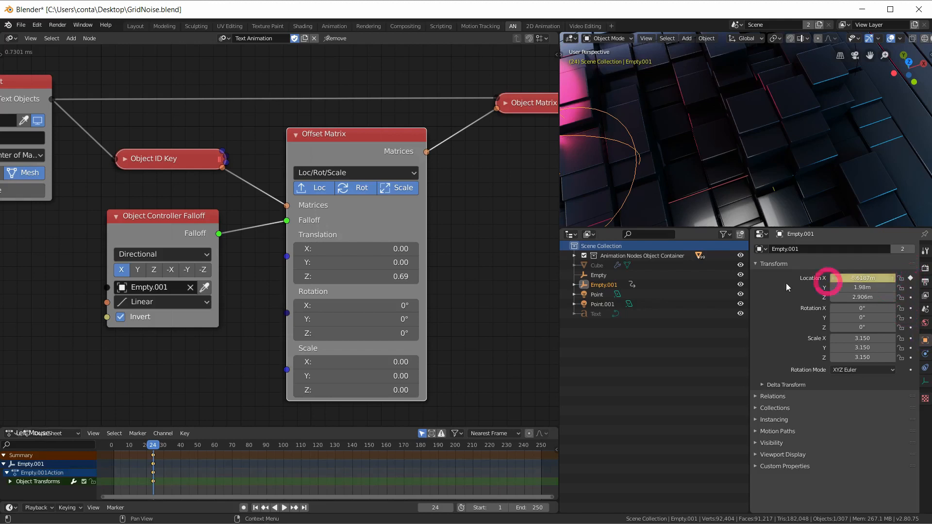
- Keyframe the empty's X location at about 3.25 m on frame 70 and replay the animation from the start
drag(160, 447, 233, 450)
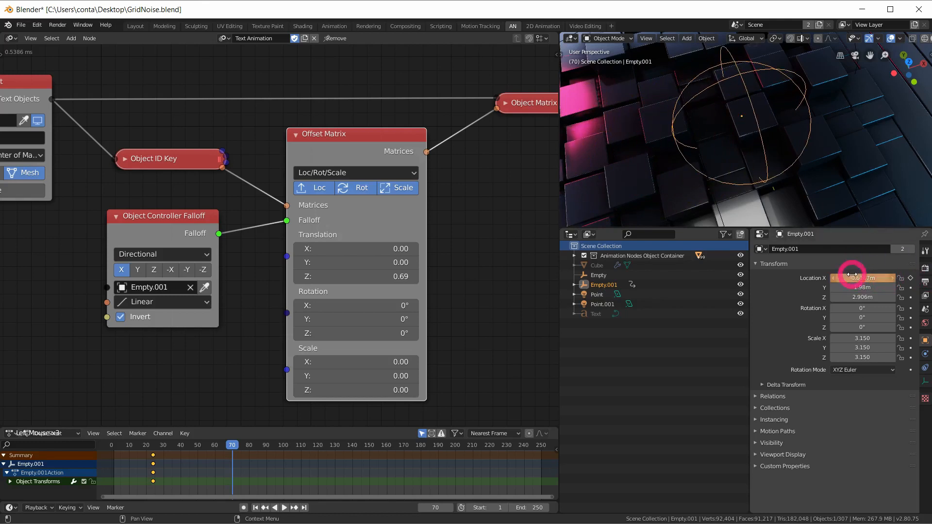
drag(862, 278, 888, 278)
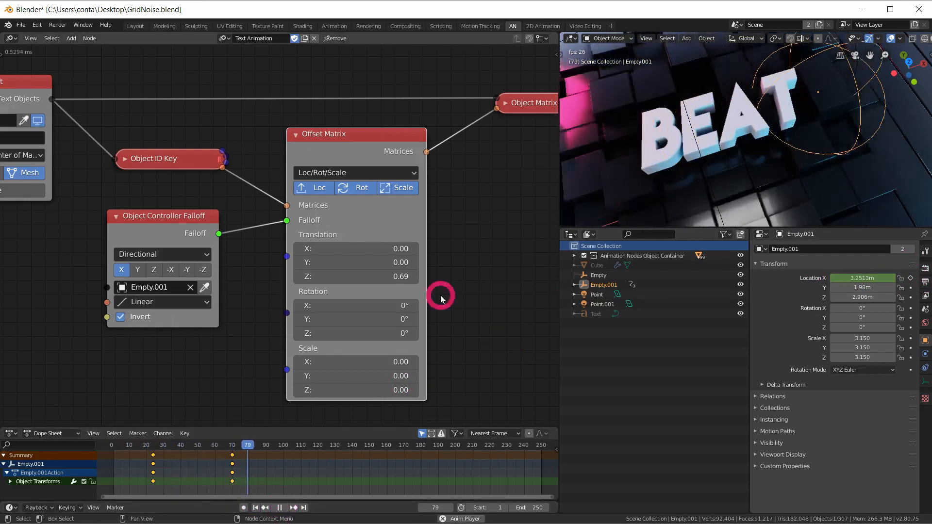
click(256, 507)
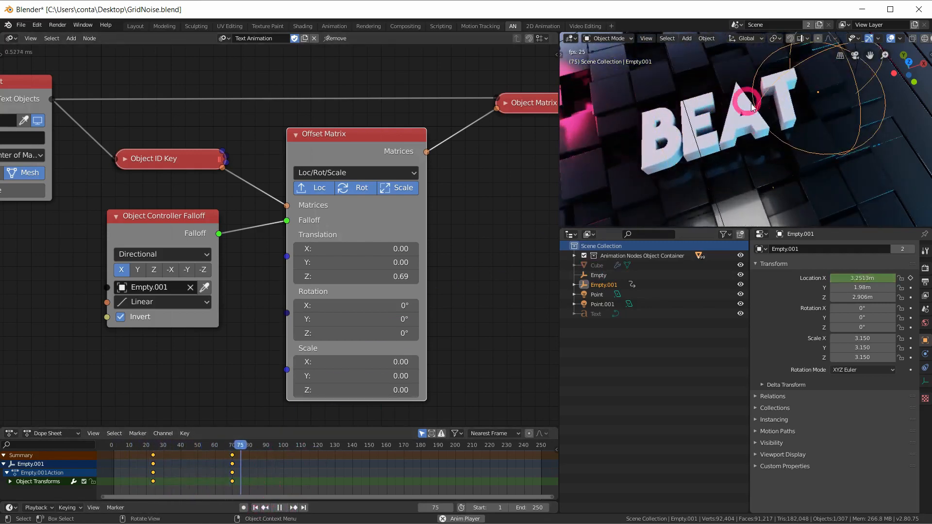
click(255, 507)
click(744, 120)
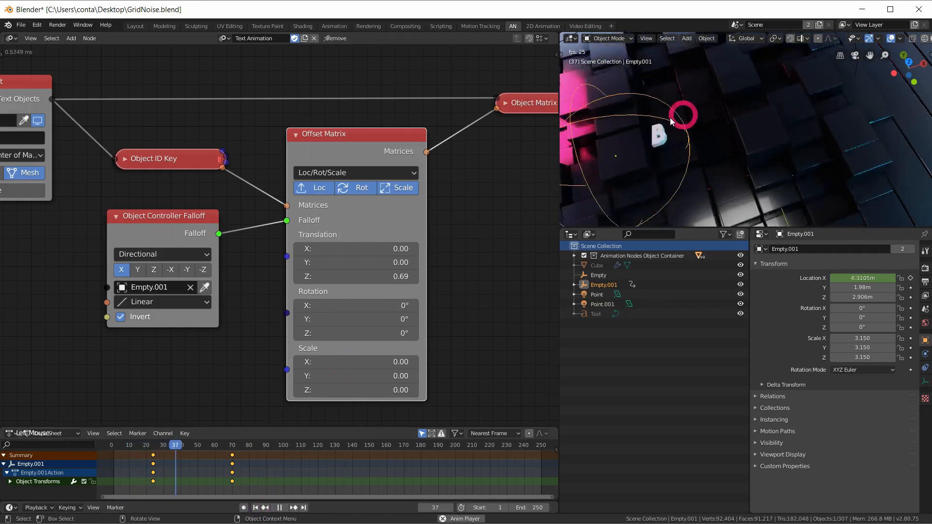
- Shrink the timeline and set the Object Controller Falloff's interpolation to Back
ctrl+middle_drag(146, 235, 177, 285)
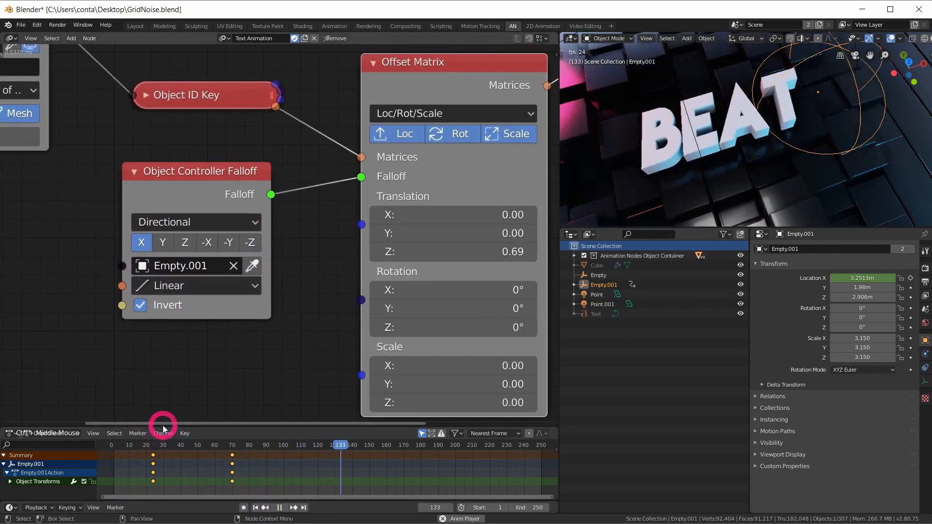
drag(164, 426, 162, 470)
click(210, 338)
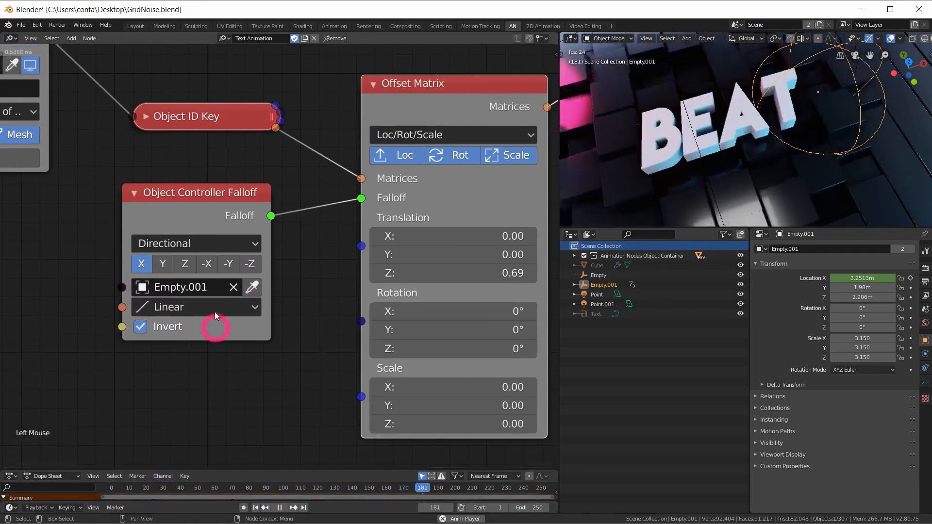
click(196, 312)
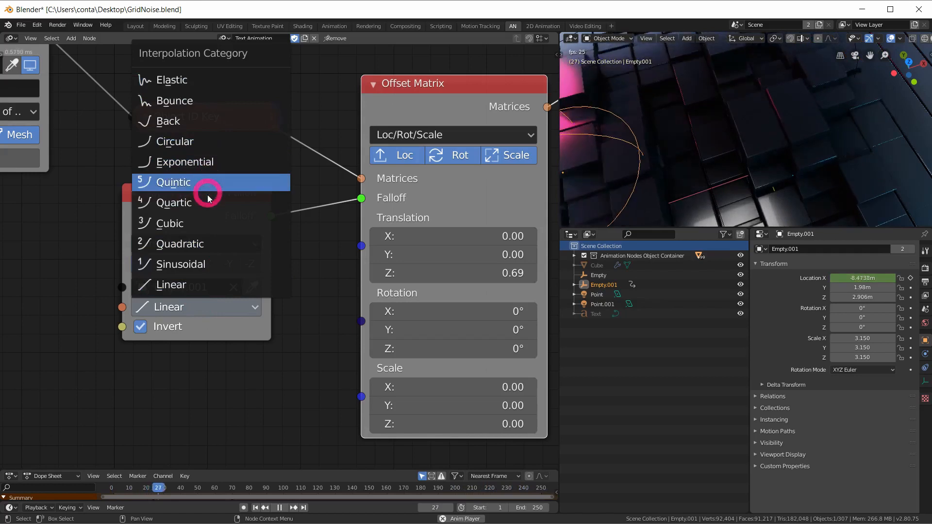
click(202, 124)
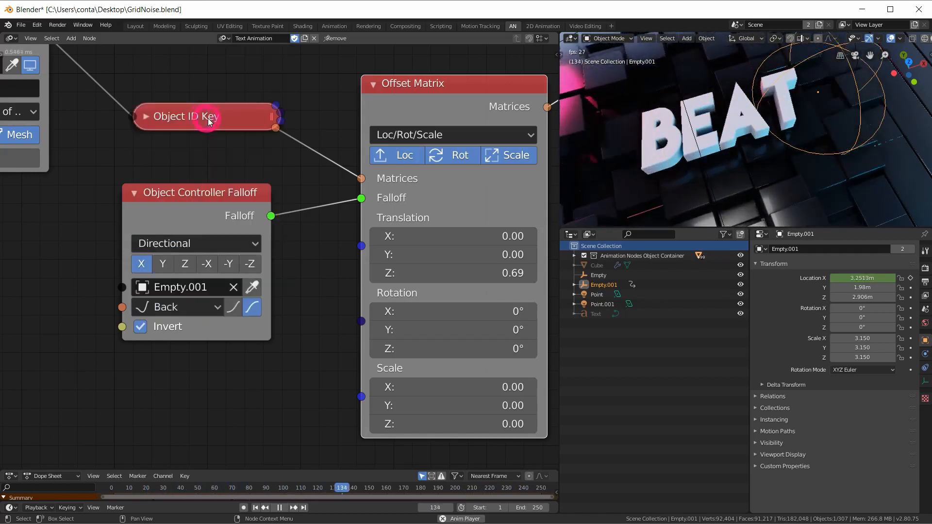
- Replay the letter animation, set the scene's end frame to 70 and play it again from frame 1
click(256, 507)
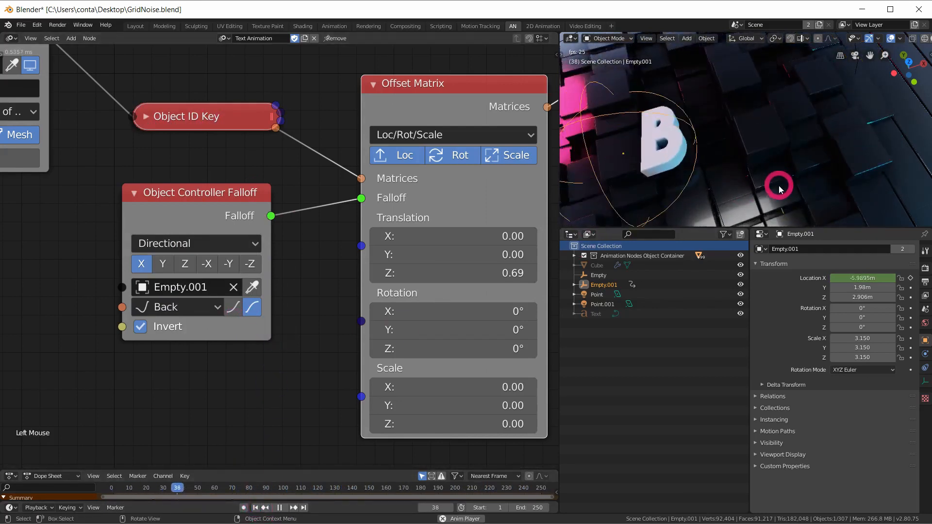
click(256, 507)
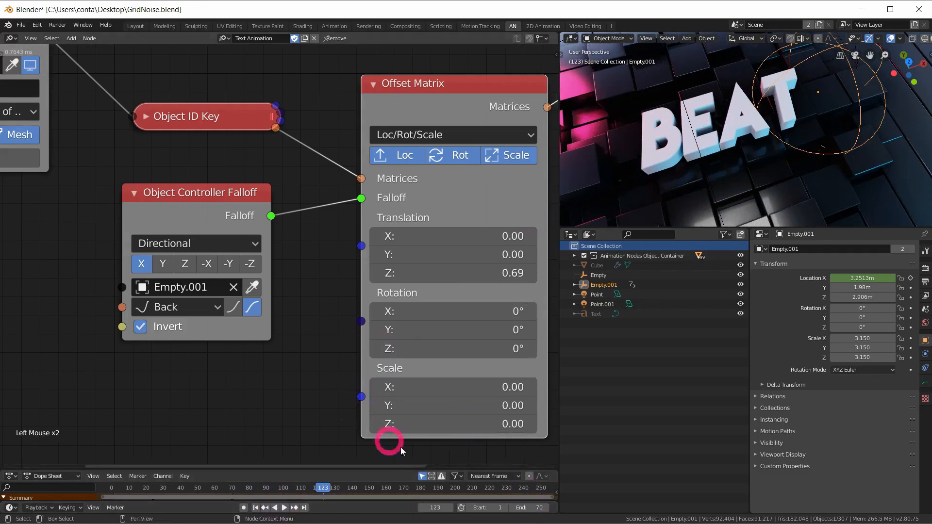
drag(323, 491, 244, 487)
click(925, 282)
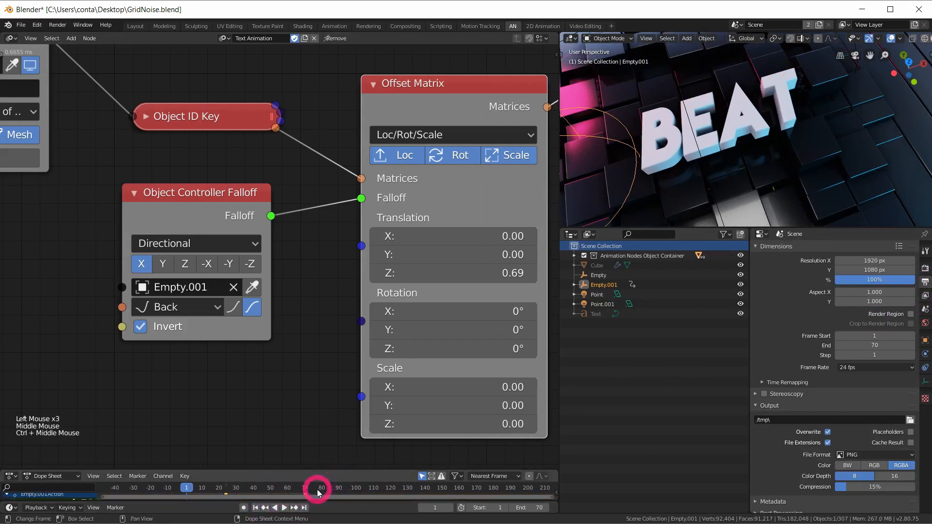
click(275, 508)
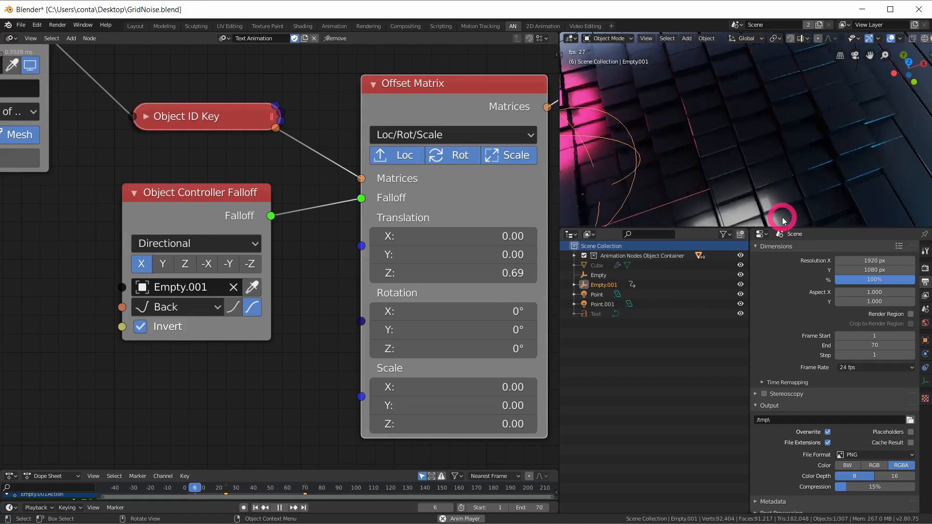
- Set the Offset Matrix translation to 2.13 on Z and 1.95 on Y, checking the playback from several angles
middle_drag(778, 202, 762, 153)
drag(505, 279, 529, 273)
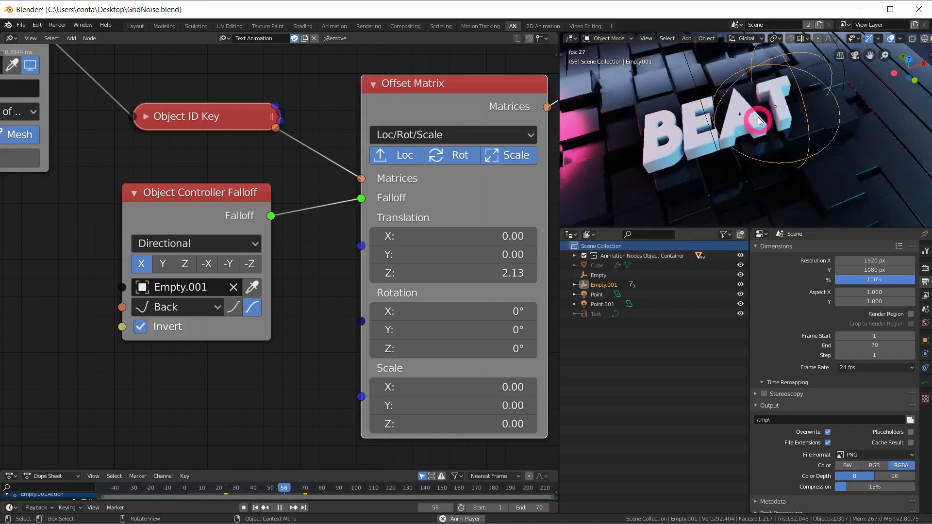
middle_drag(679, 129, 713, 178)
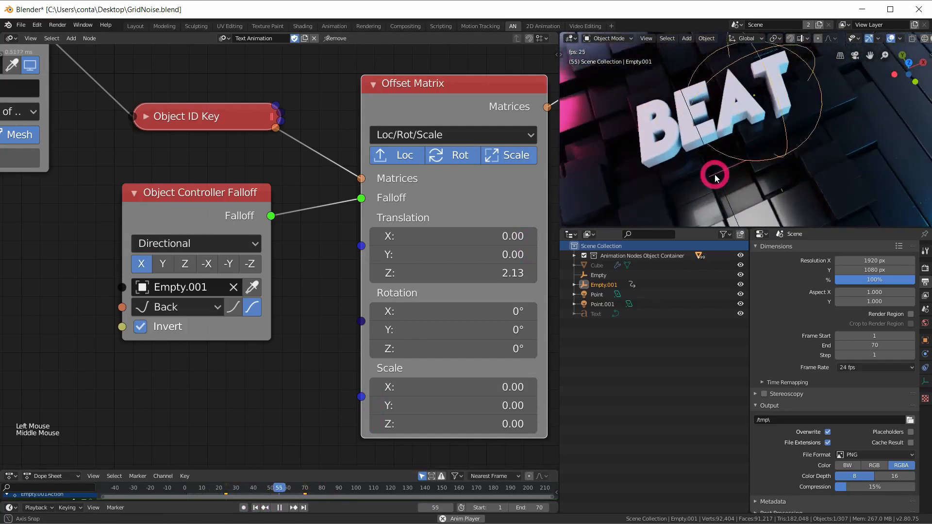
drag(507, 255, 545, 247)
click(511, 214)
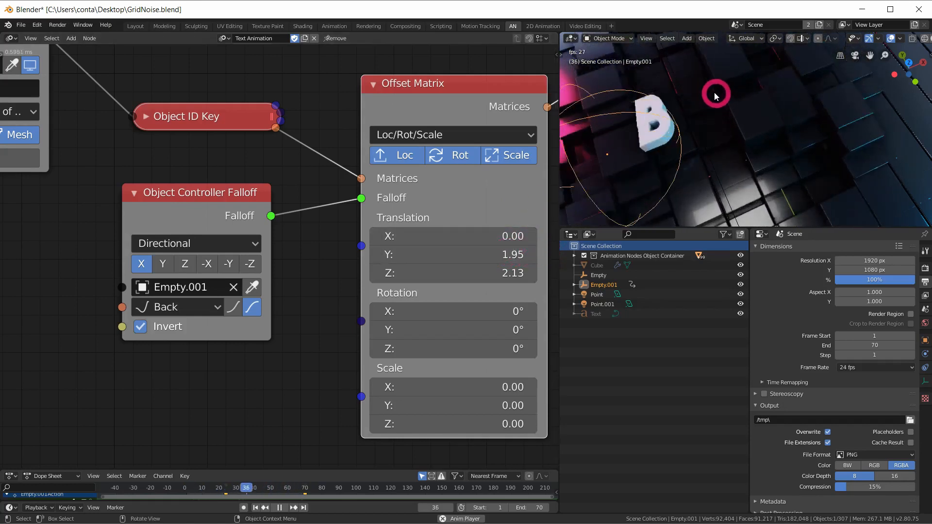
middle_drag(743, 136, 739, 118)
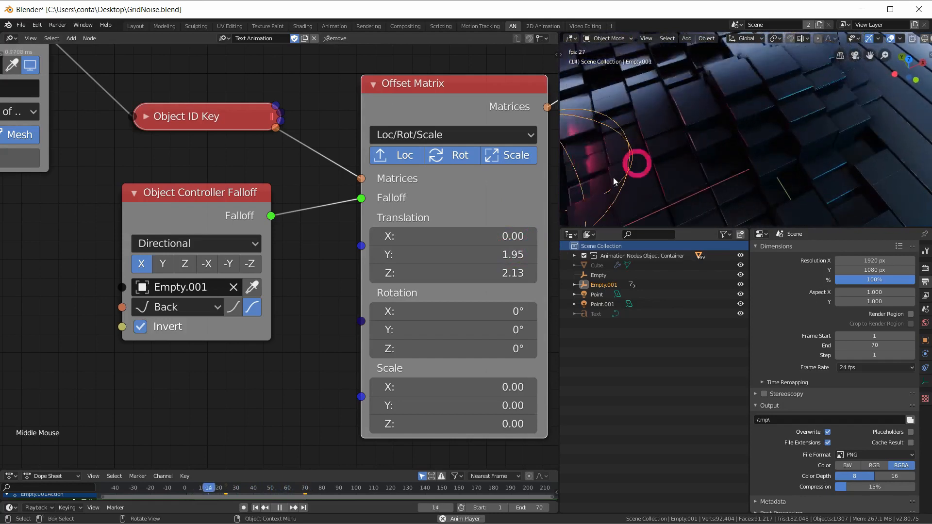
- Change the Offset Matrix Z translation to -1.26 and watch the letters from other angles
drag(508, 270, 448, 283)
middle_drag(631, 194, 729, 168)
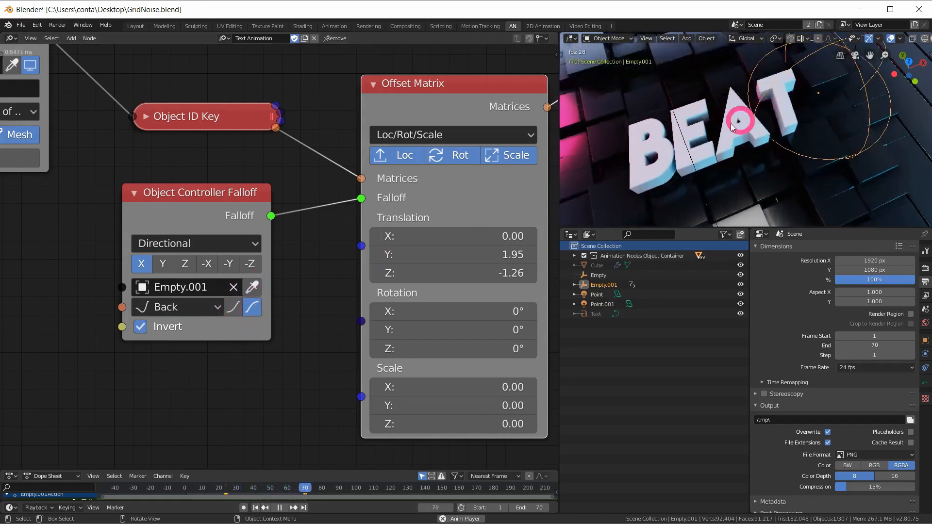
middle_drag(706, 126, 701, 127)
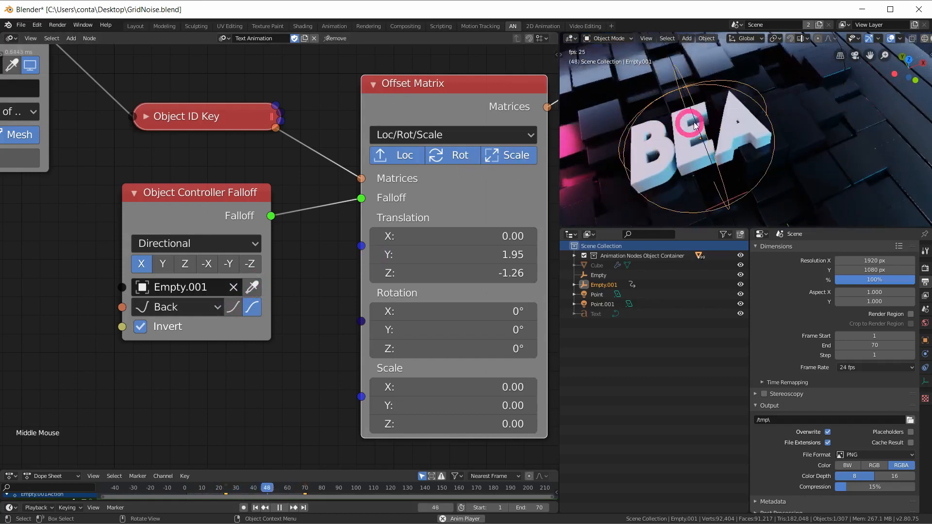
- Try the Elastic, Exponential, Quartic, Linear and Quintic interpolations on the Object Controller Falloff while the animation plays
click(208, 309)
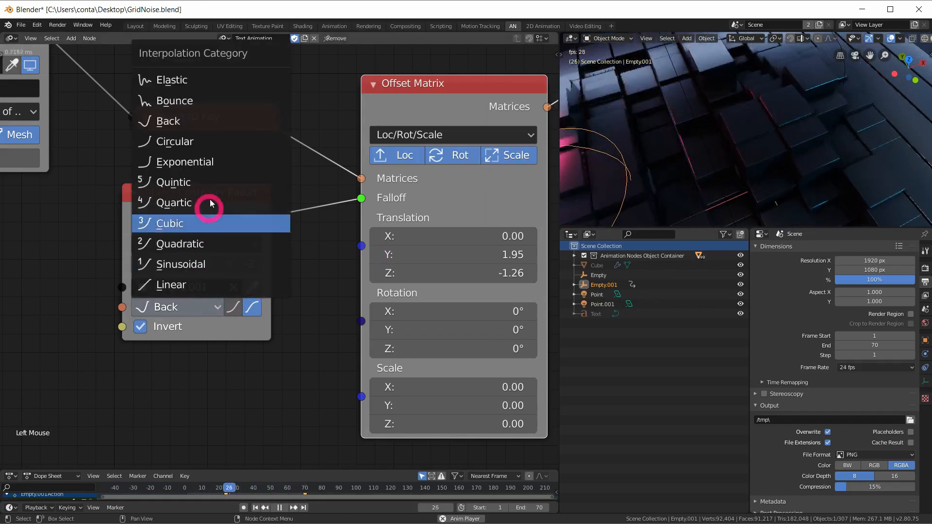
click(203, 81)
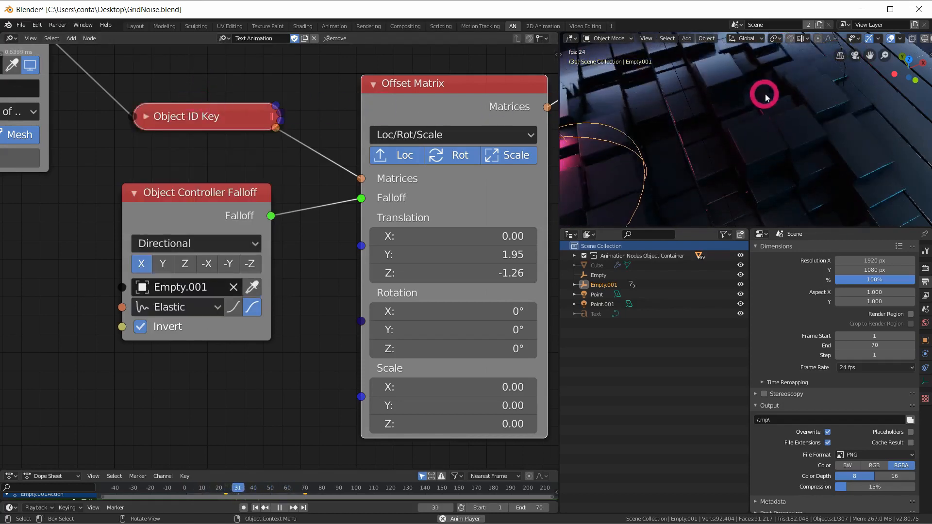
click(200, 308)
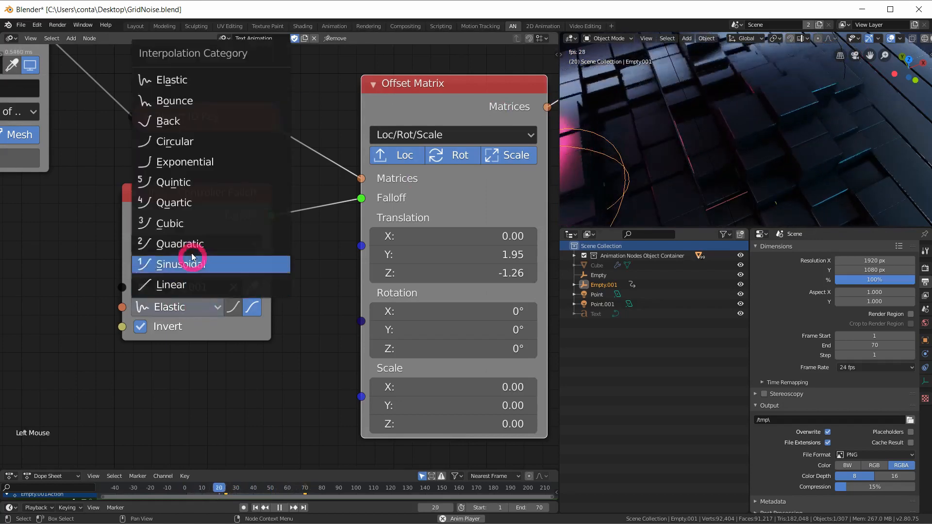
click(194, 161)
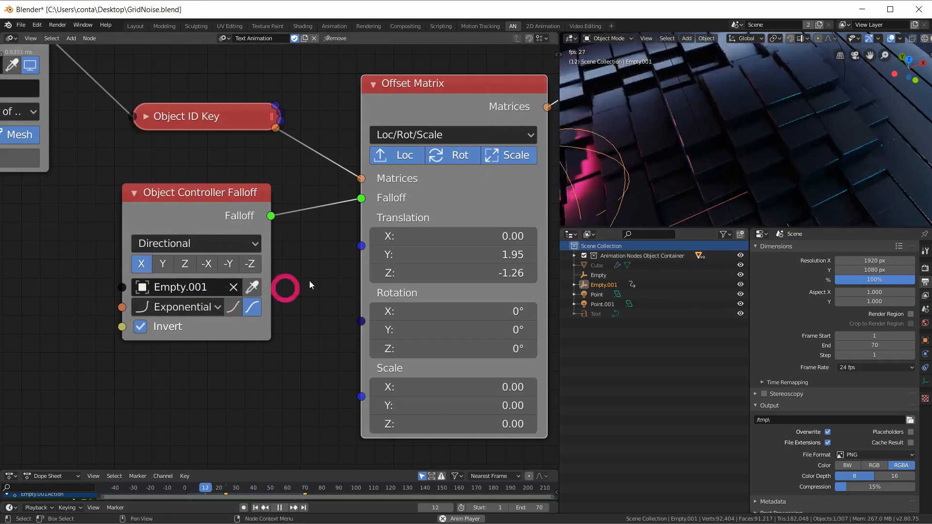
click(211, 305)
click(198, 203)
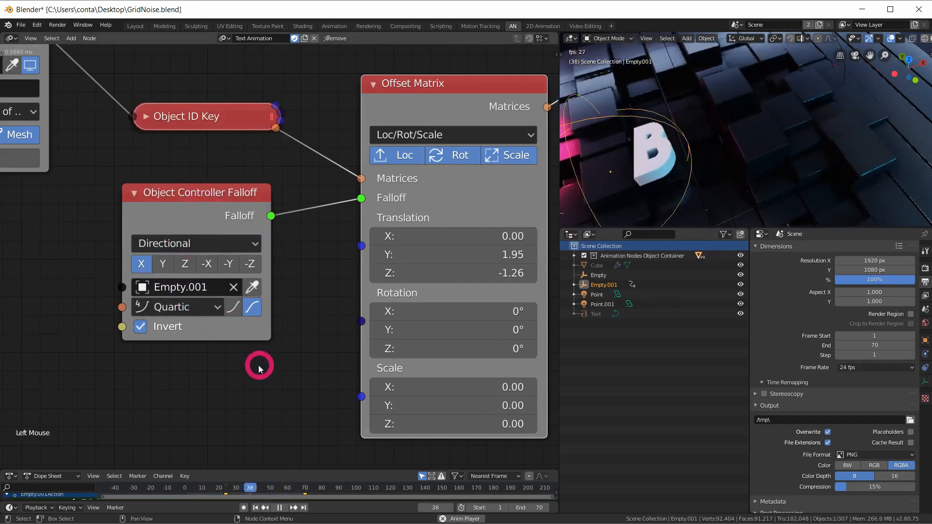
click(199, 305)
click(199, 278)
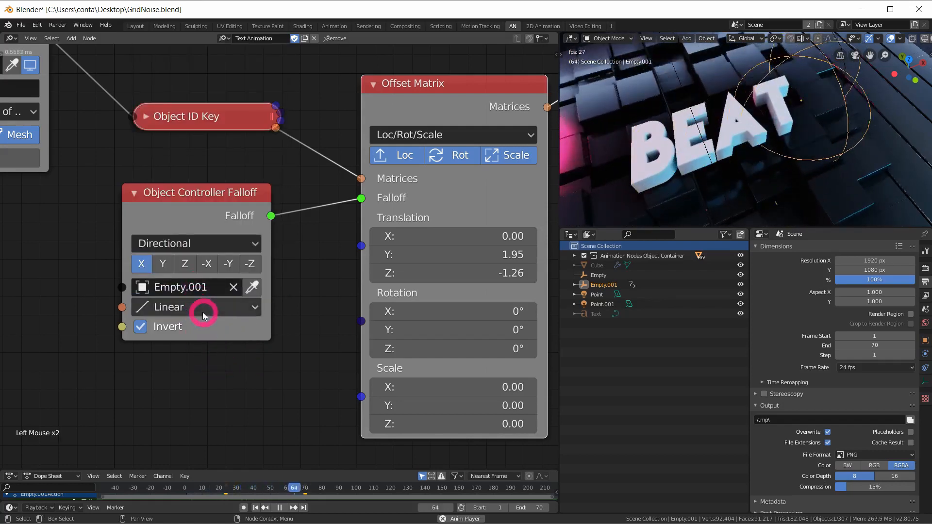
click(196, 309)
click(207, 182)
click(260, 185)
- Return the Object Controller Falloff's interpolation to Back
click(204, 308)
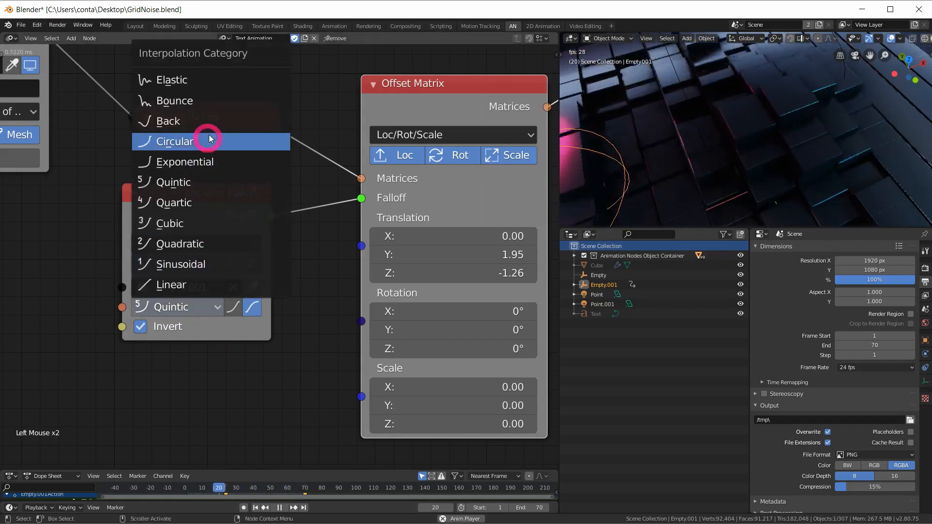
click(210, 121)
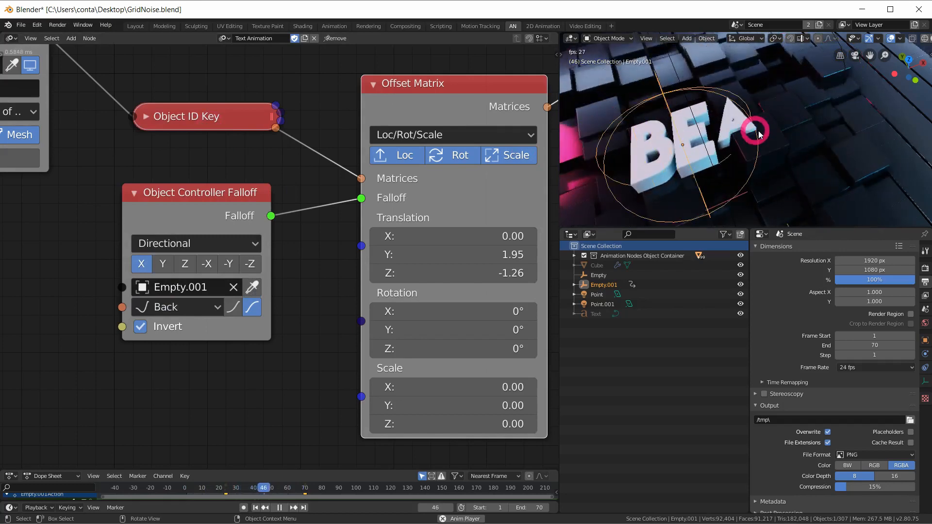
middle_drag(266, 342, 368, 378)
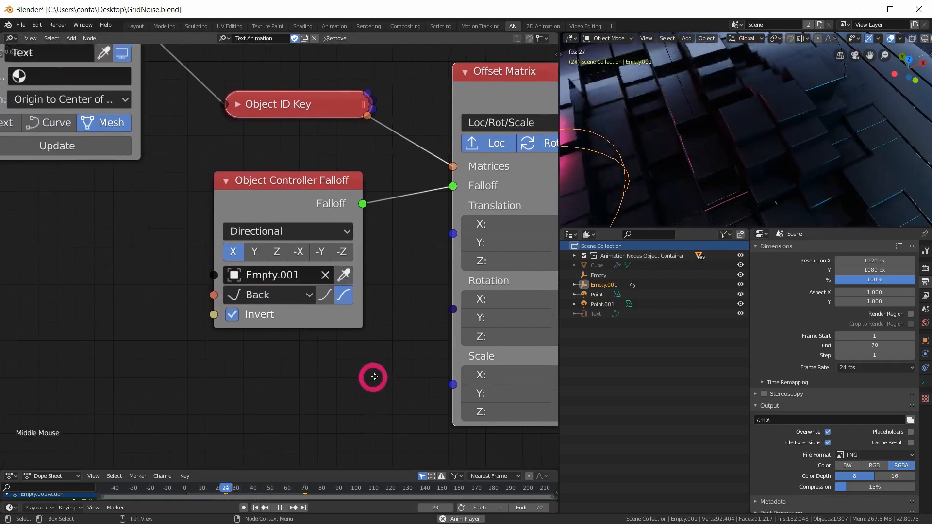
- Add a Construct Interpolation node and connect its output to the Interpolation input of the Object Controller Falloff
drag(204, 289, 124, 306)
mouse_move(209, 289)
mouse_down()
mouse_move(105, 335)
mouse_move(214, 299)
mouse_up()
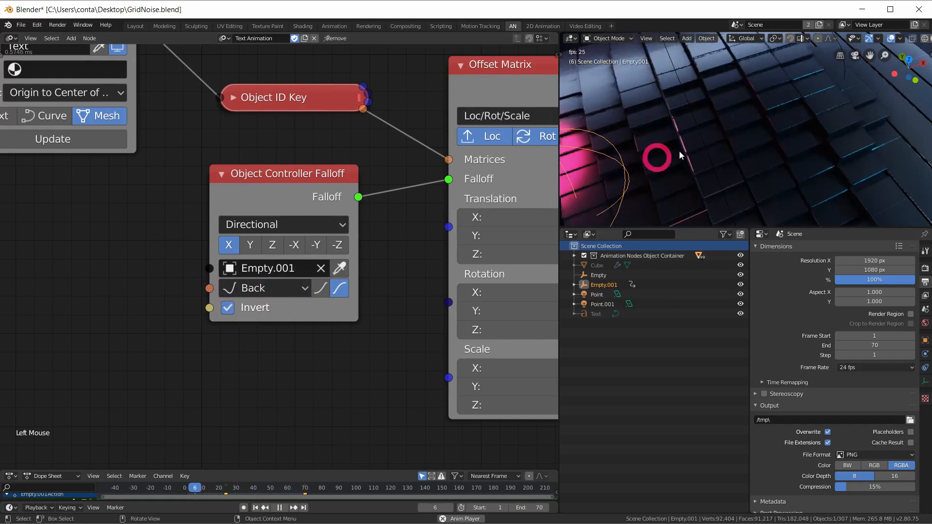
key(shift+a)
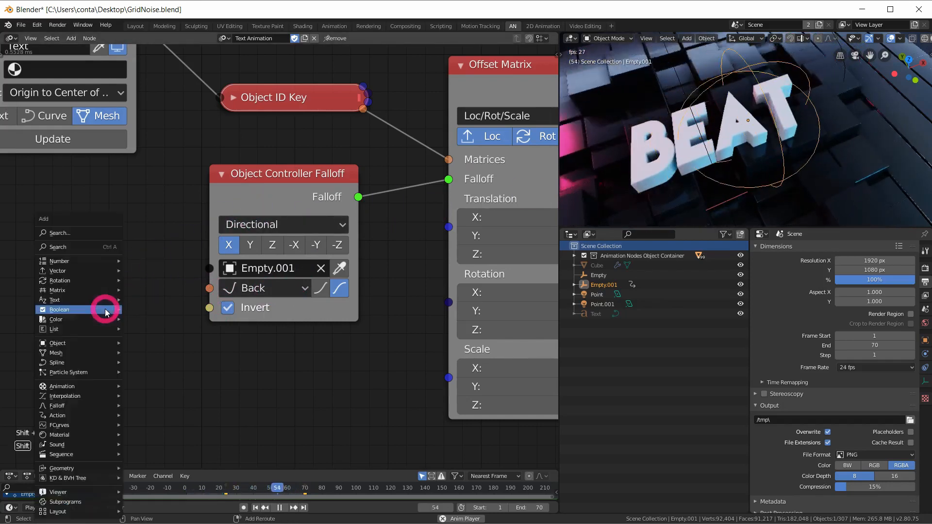
mouse_move(92, 396)
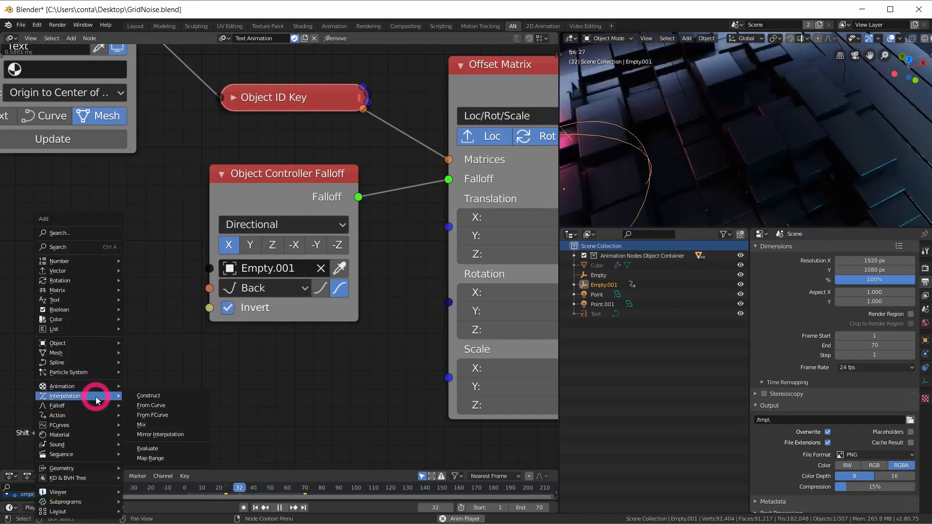
click(169, 400)
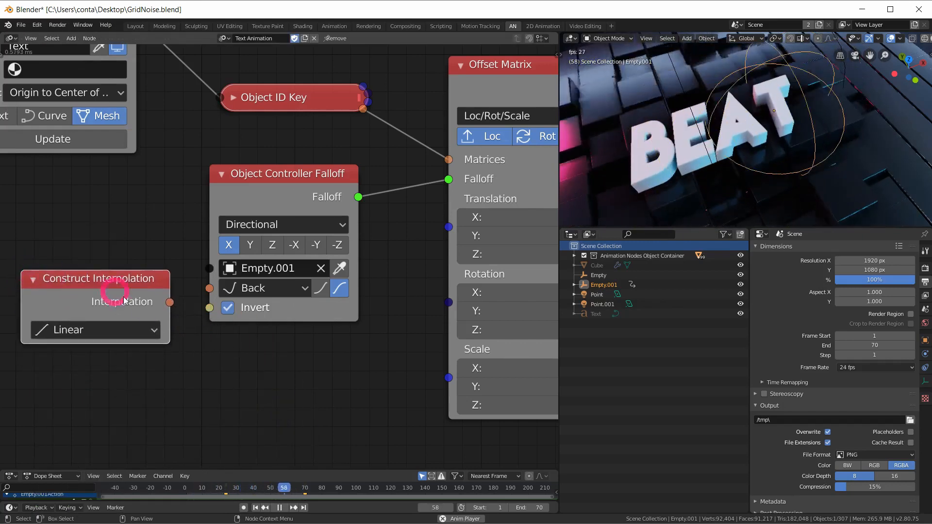
middle_drag(171, 301, 191, 285)
drag(191, 285, 225, 278)
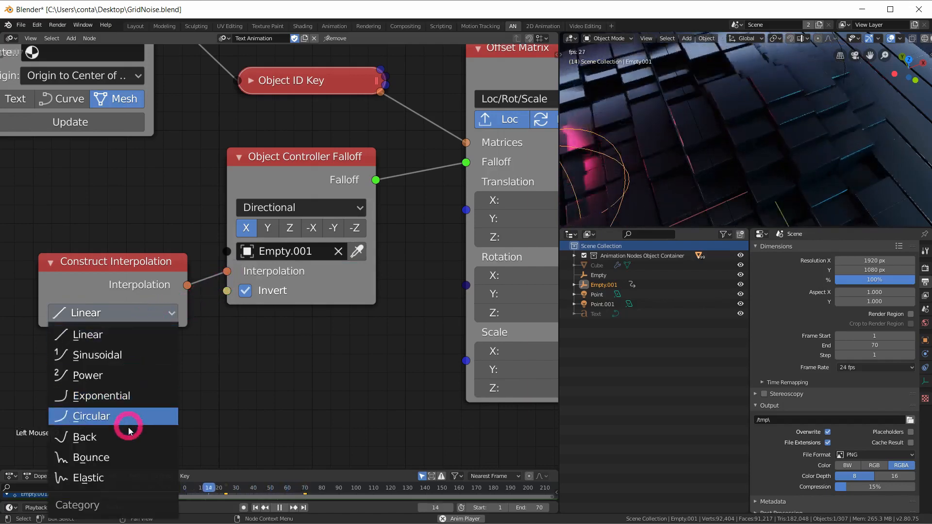
- Try the Back interpolation on the Construct Interpolation node with a Size of 2.84, checking the letters during playback
click(94, 439)
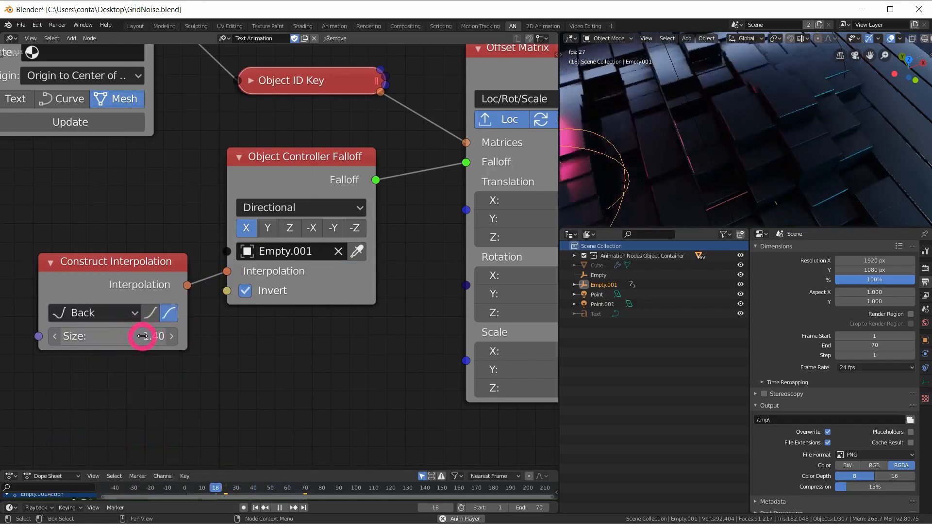
drag(149, 336, 181, 338)
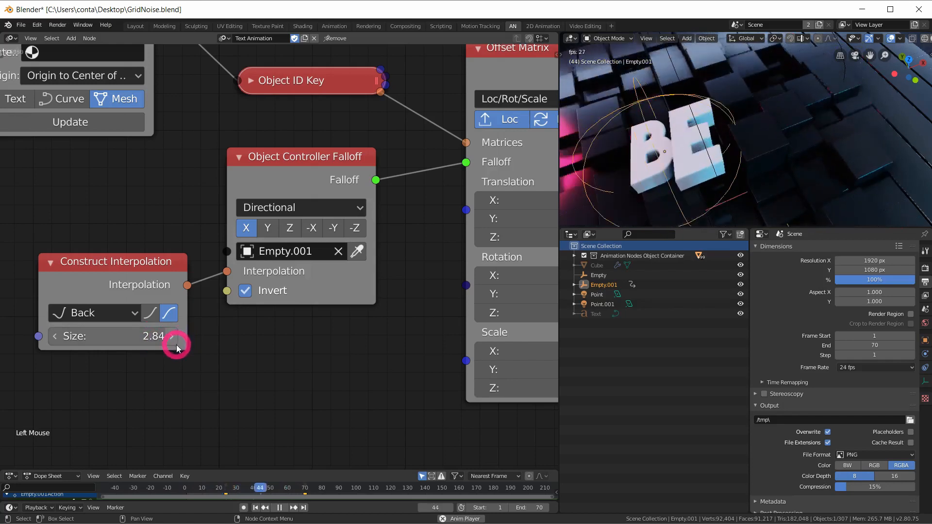
mouse_move(737, 100)
middle_down()
mouse_move(727, 142)
mouse_move(737, 109)
middle_up()
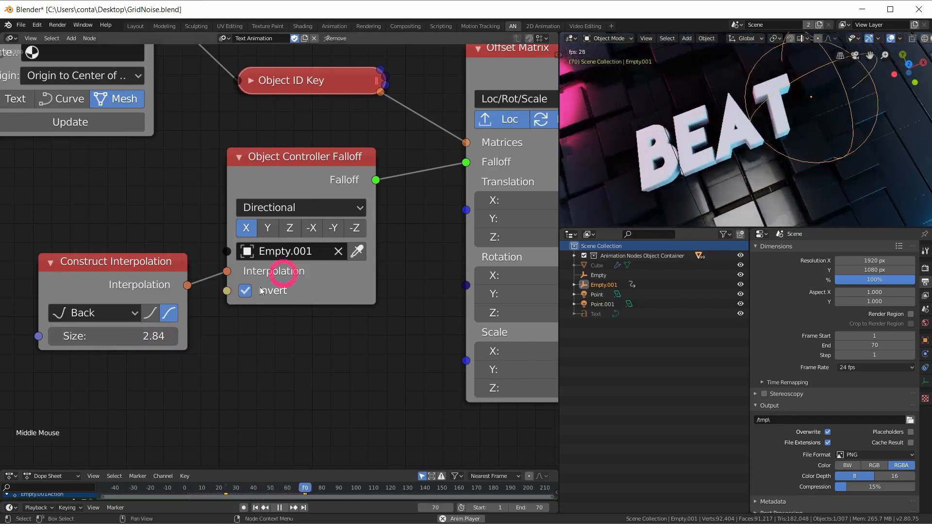
click(142, 341)
drag(154, 339, 156, 335)
- Switch the Construct Interpolation to Elastic, setting Base to 2.27 and Exponent to 7.22
click(130, 314)
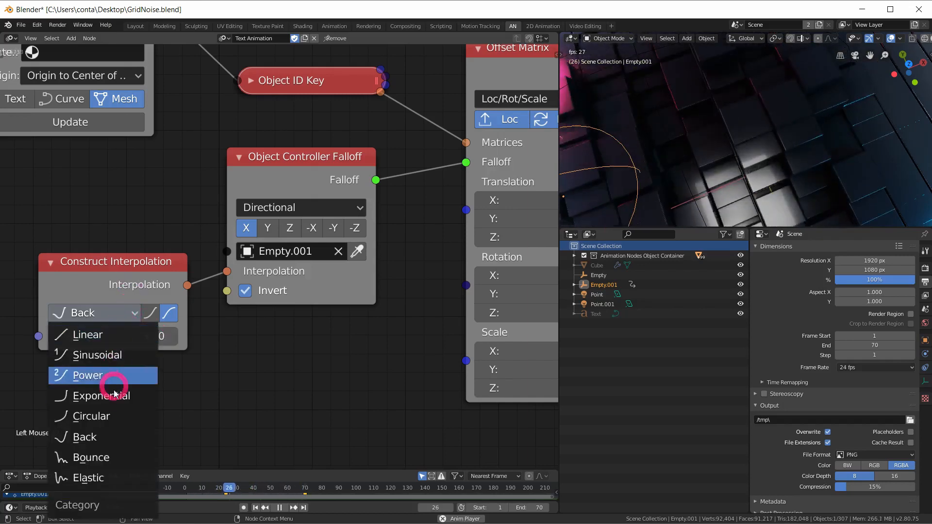
click(92, 478)
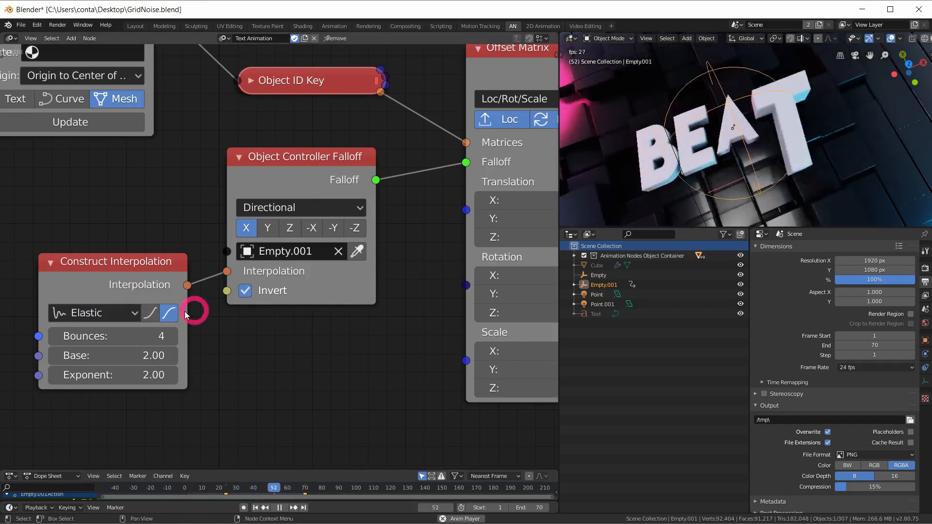
middle_drag(207, 340, 224, 323)
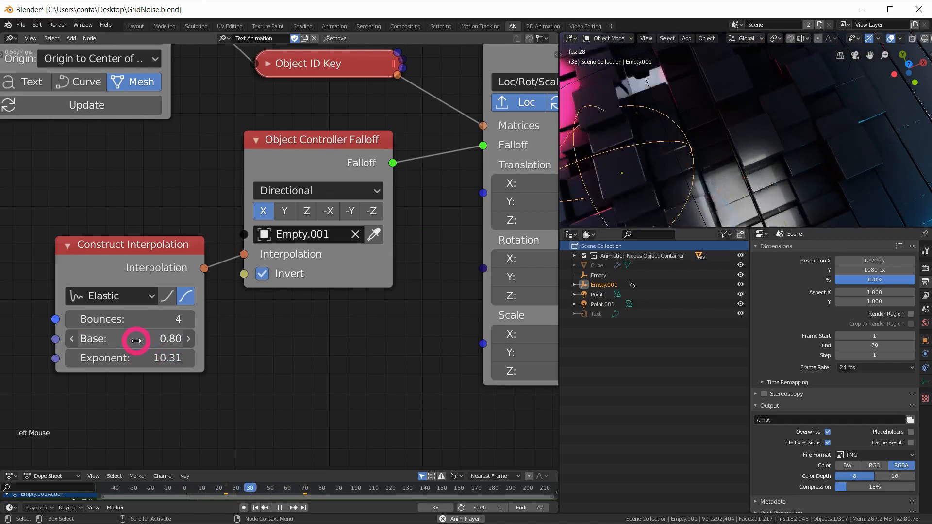
drag(137, 342, 150, 327)
middle_drag(706, 143, 746, 134)
mouse_move(747, 134)
middle_down()
mouse_move(755, 137)
mouse_move(742, 137)
middle_up()
- Make room beside the Construct Interpolation node, add an Interpolation Viewer and feed it the same interpolation output
drag(174, 250, 137, 243)
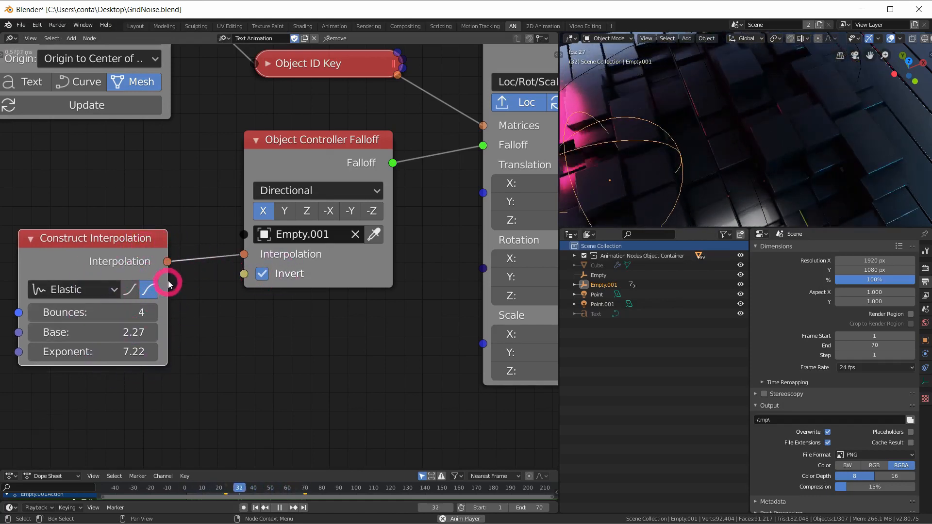
mouse_move(101, 240)
mouse_down()
mouse_move(115, 245)
mouse_move(99, 239)
mouse_up()
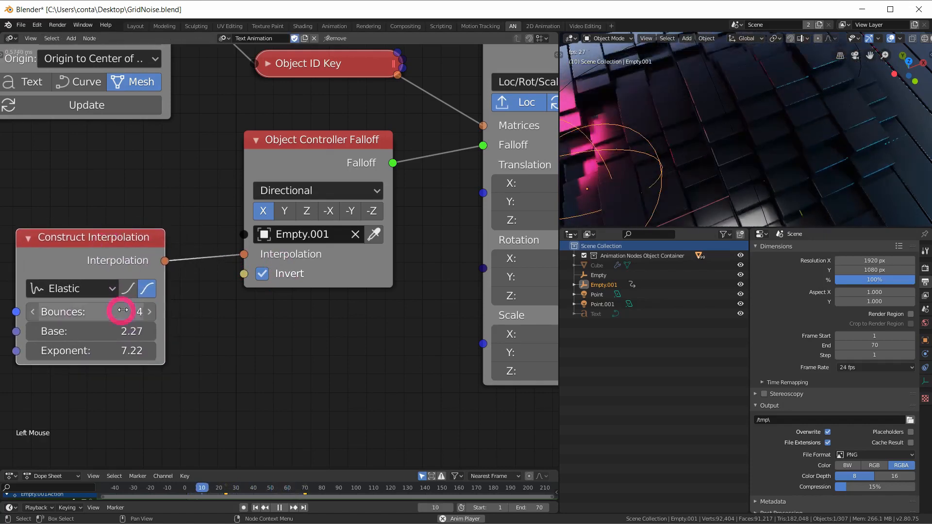
key(shift+a)
mouse_move(201, 304)
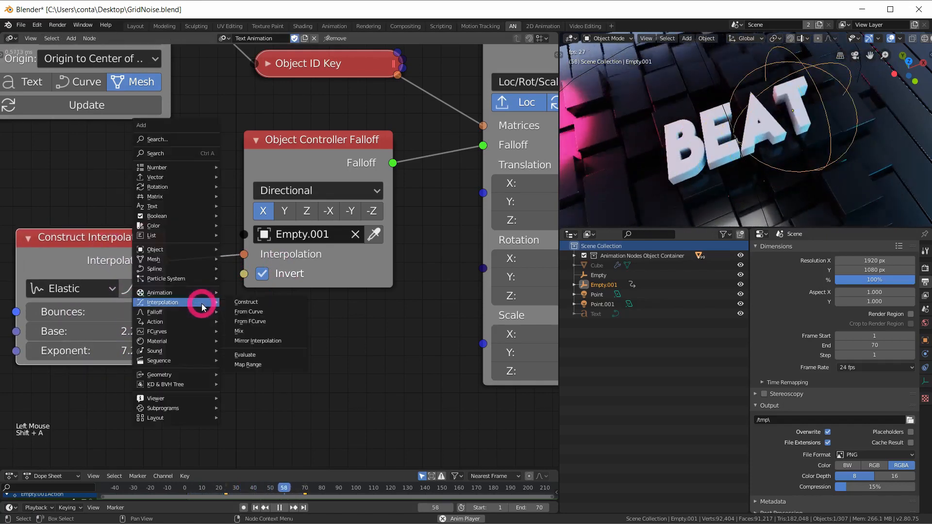
mouse_move(190, 398)
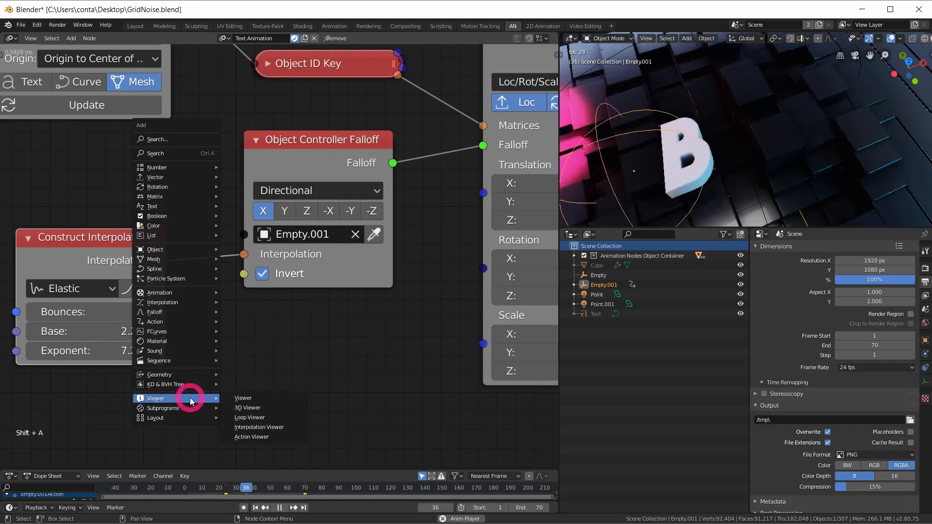
click(264, 427)
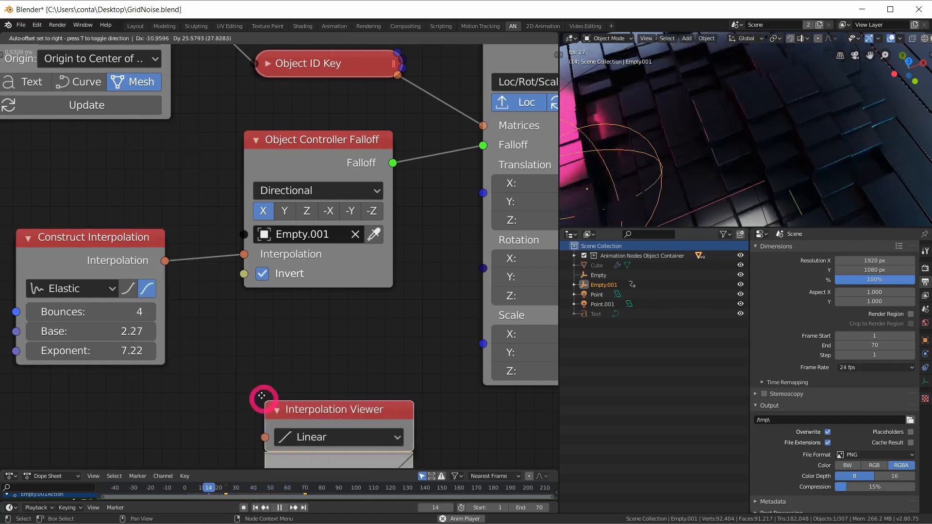
click(202, 304)
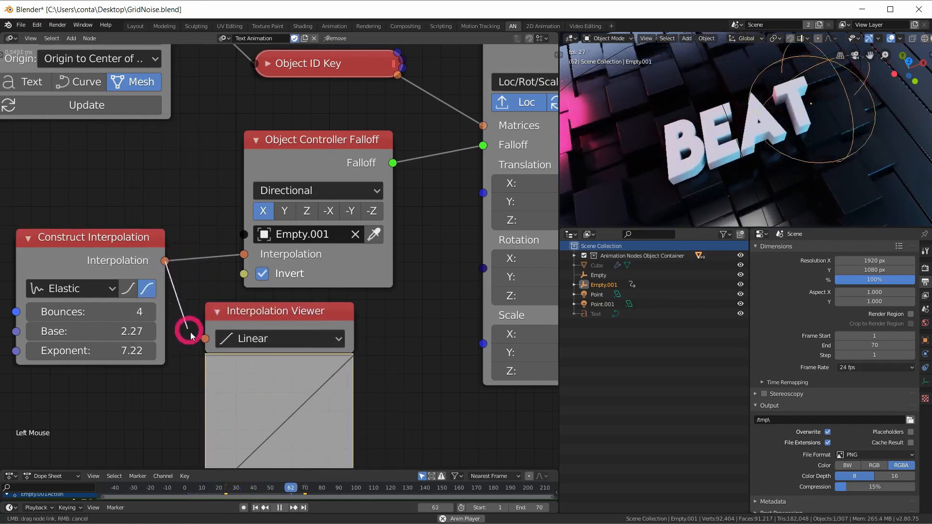
drag(187, 328, 205, 338)
- Refine the Elastic interpolation with a Base of 1.52, an Exponent of 10.97 and 3 Bounces, checking the letters' motion
middle_drag(202, 339, 198, 289)
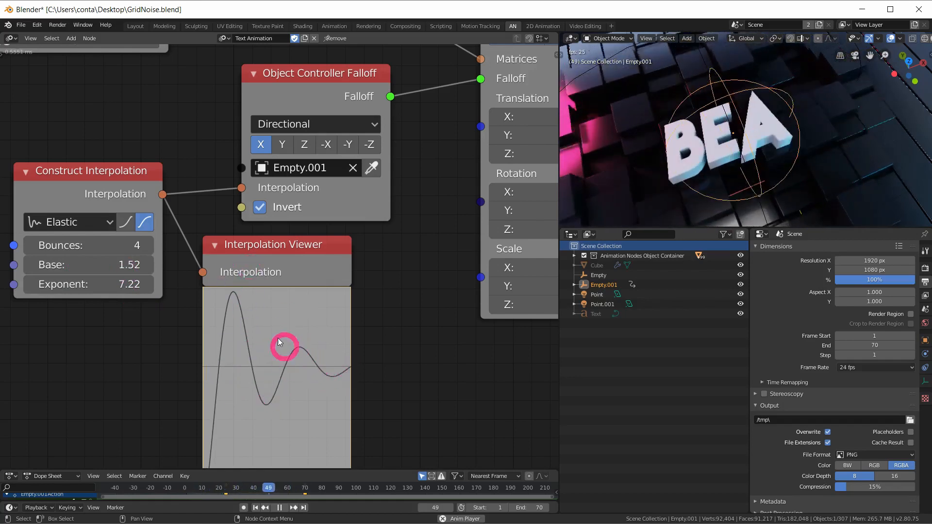
middle_drag(603, 161, 772, 112)
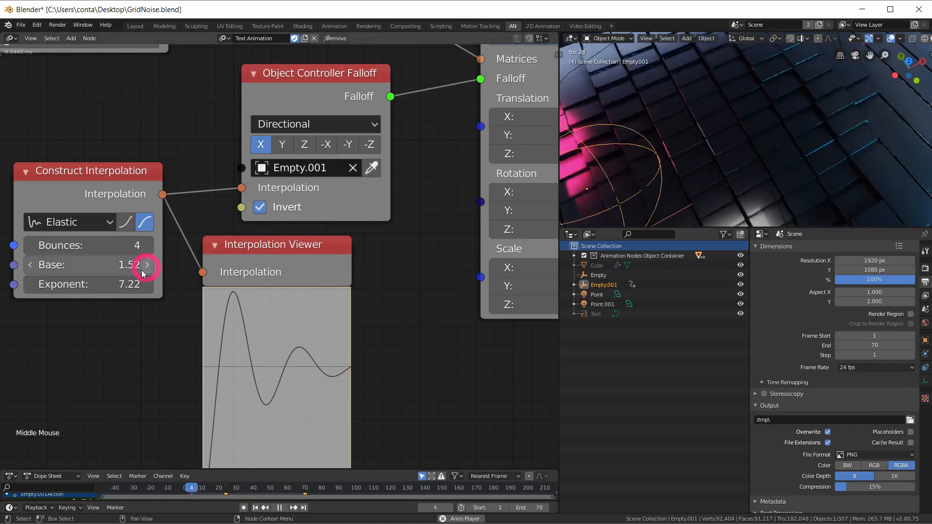
drag(129, 284, 189, 275)
middle_drag(661, 152, 704, 153)
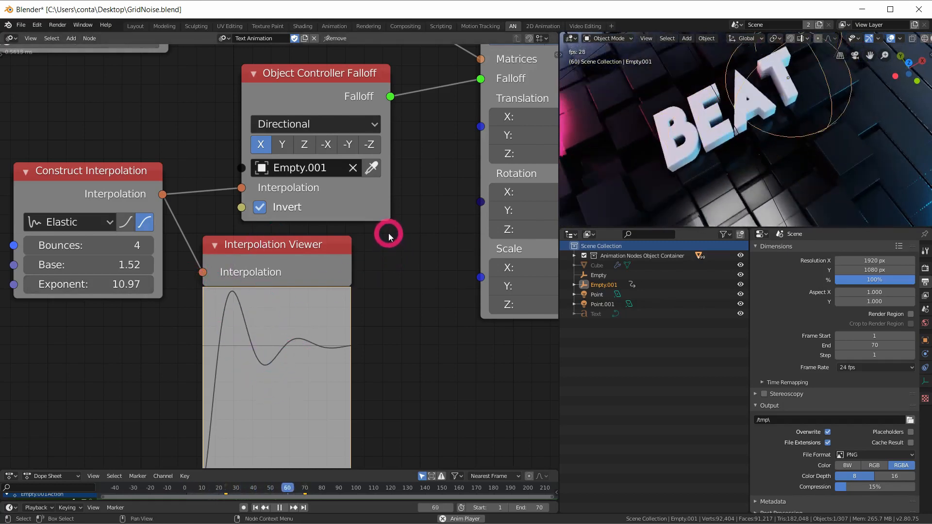
shift+middle_drag(592, 160, 711, 121)
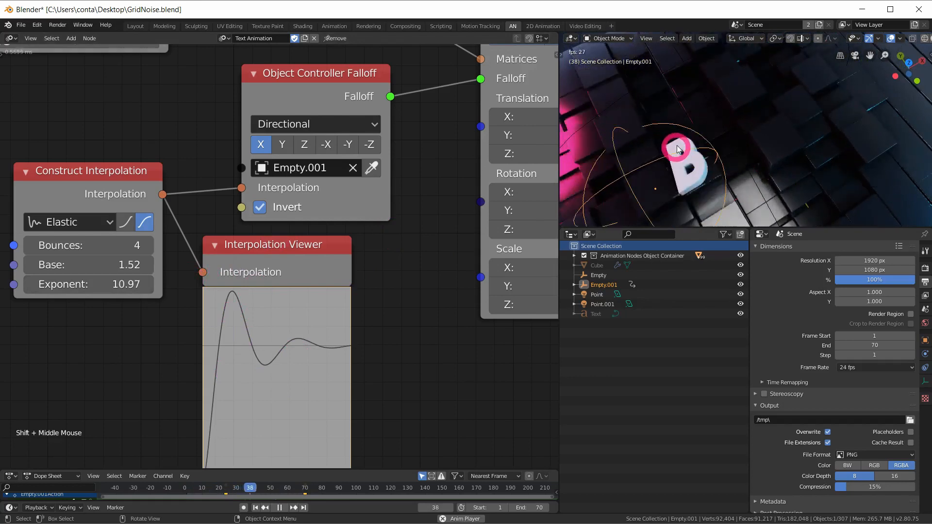
click(31, 246)
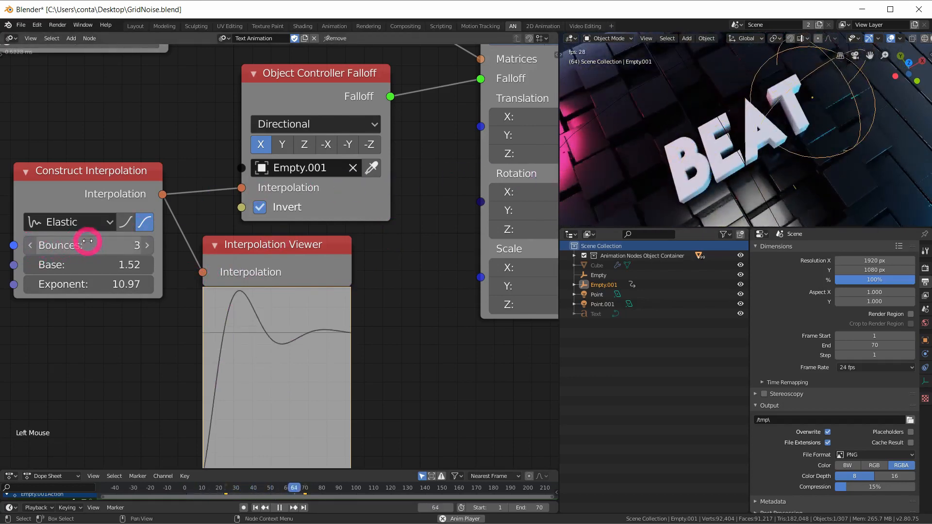
middle_drag(627, 142, 712, 130)
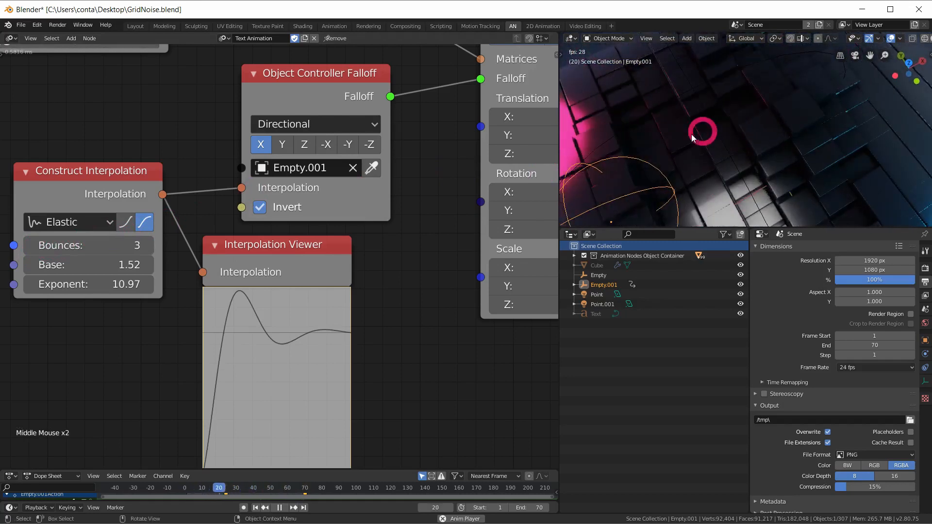
shift+middle_drag(567, 171, 732, 132)
- Set the Offset Matrix translation to 3.90 on Z and 4.92 on Y
middle_drag(460, 181, 347, 226)
middle_drag(795, 130, 772, 144)
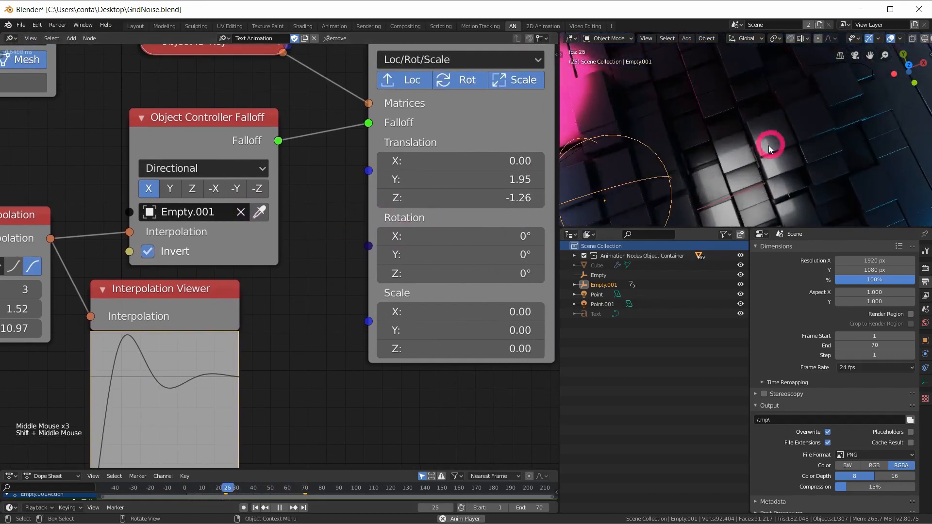
middle_drag(391, 226, 368, 250)
drag(489, 223, 578, 222)
drag(483, 203, 539, 202)
shift+middle_drag(727, 164, 714, 145)
mouse_move(715, 146)
middle_down()
mouse_move(716, 123)
mouse_move(706, 137)
mouse_move(720, 152)
middle_up()
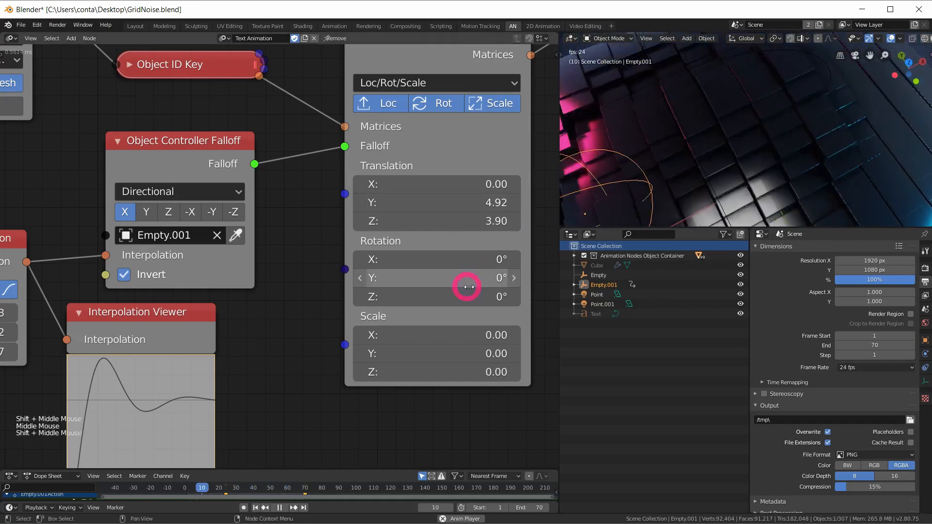
- Set the Offset Matrix rotation to 29° on Z and check the letters as they appear
drag(478, 297, 479, 297)
drag(548, 298, 704, 291)
drag(858, 283, 496, 297)
middle_drag(695, 164, 701, 125)
drag(464, 303, 569, 299)
mouse_move(732, 147)
shift+middle_down()
mouse_move(728, 116)
mouse_move(728, 140)
shift+middle_up()
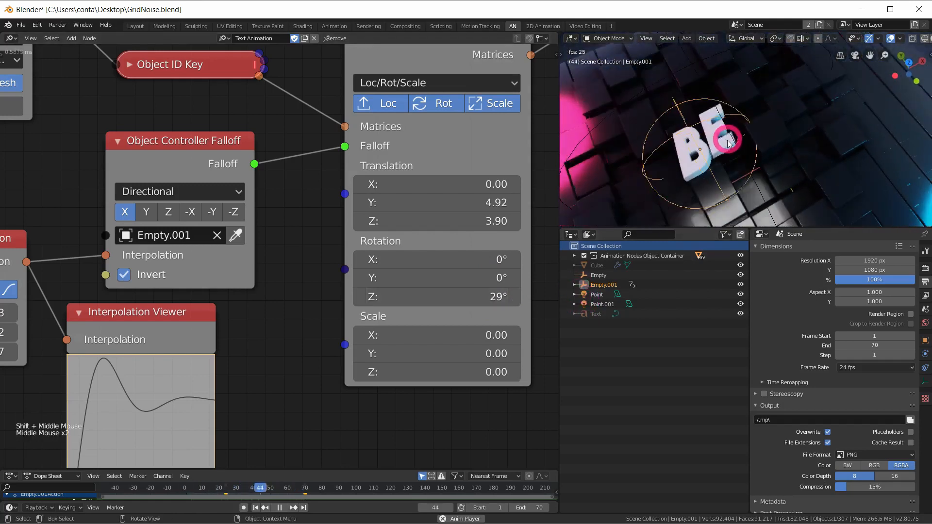
- Select the original Text object that the letters are generated from
click(691, 167)
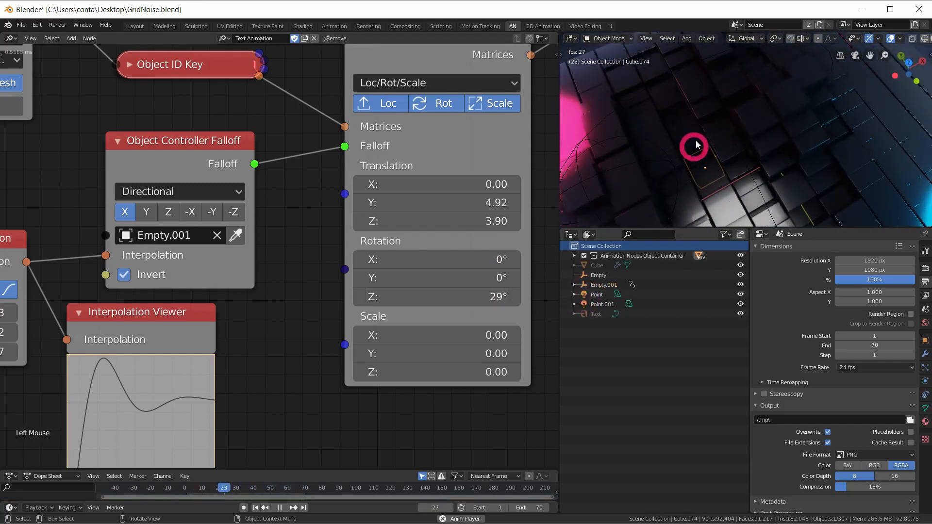
middle_drag(689, 138, 698, 117)
click(691, 120)
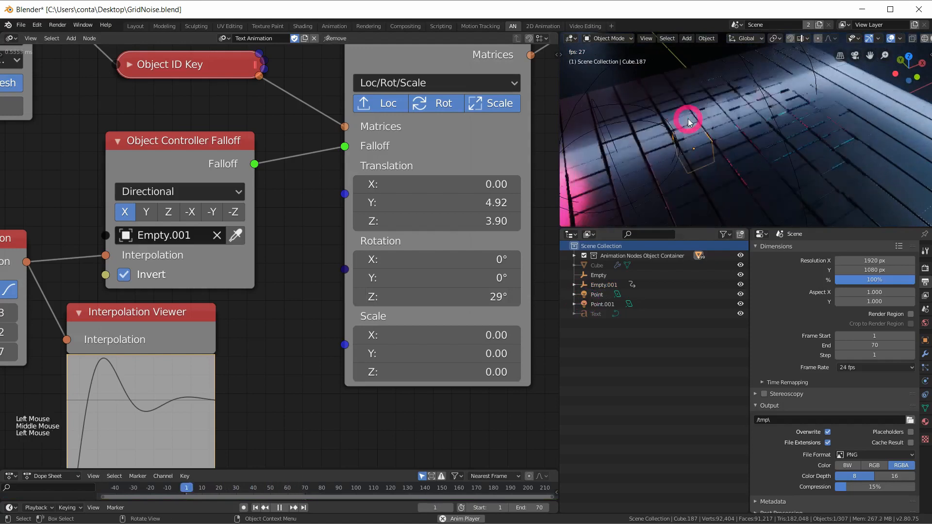
middle_drag(684, 156, 711, 147)
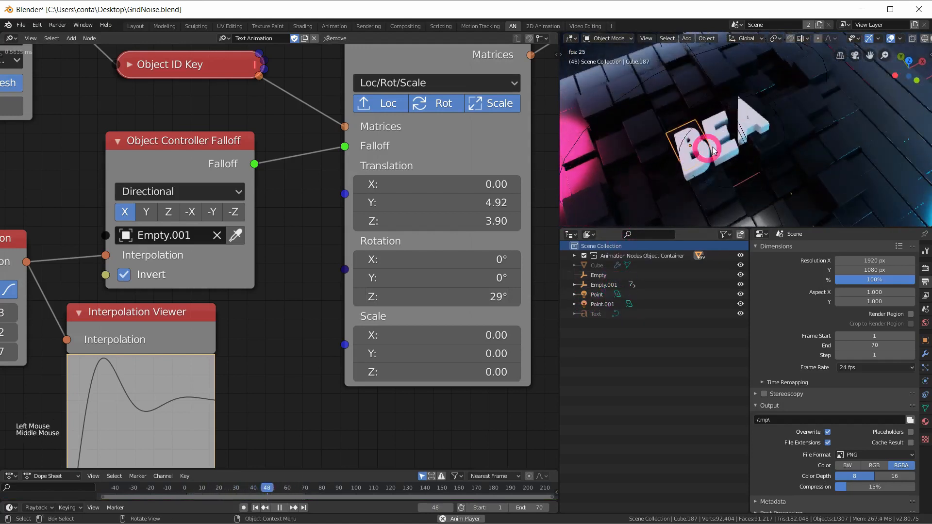
middle_drag(760, 129, 710, 130)
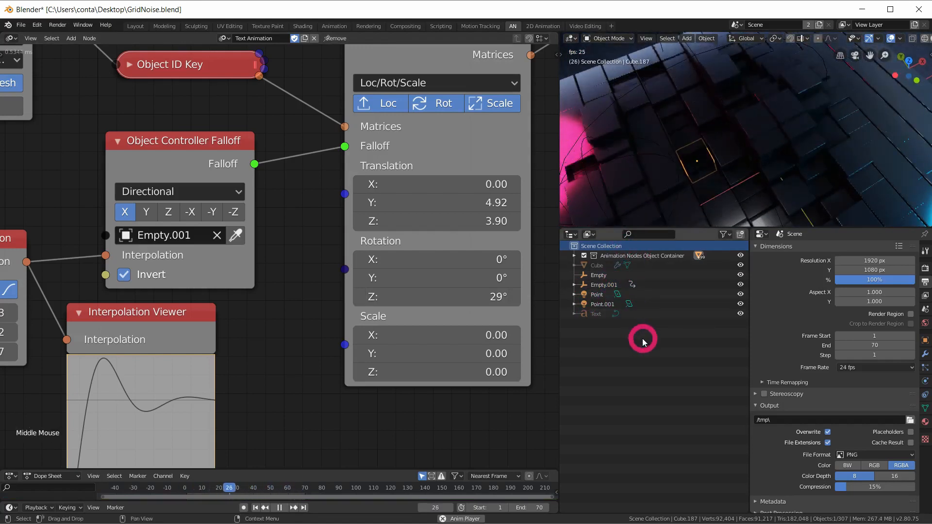
double_click(597, 315)
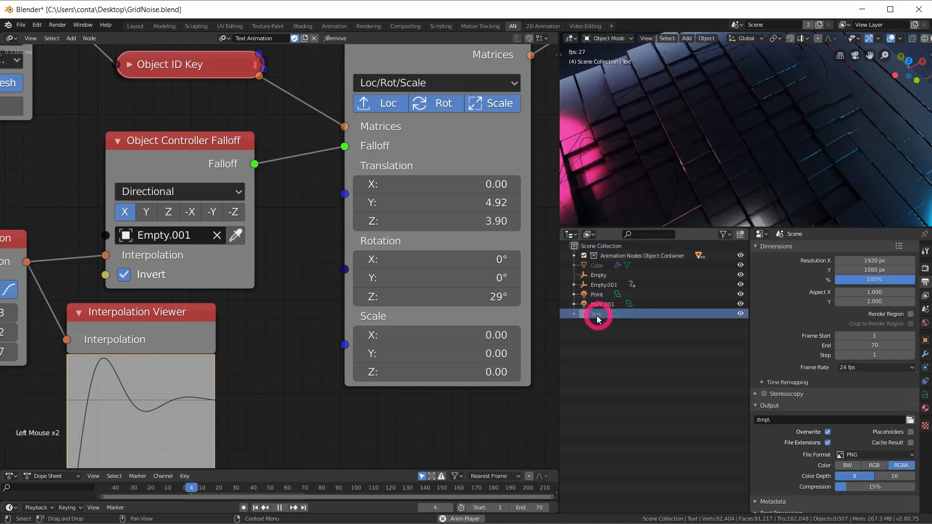
- Create a new material on the Text object and assign Material.001 in the Separate Text Object node
middle_drag(415, 239, 417, 353)
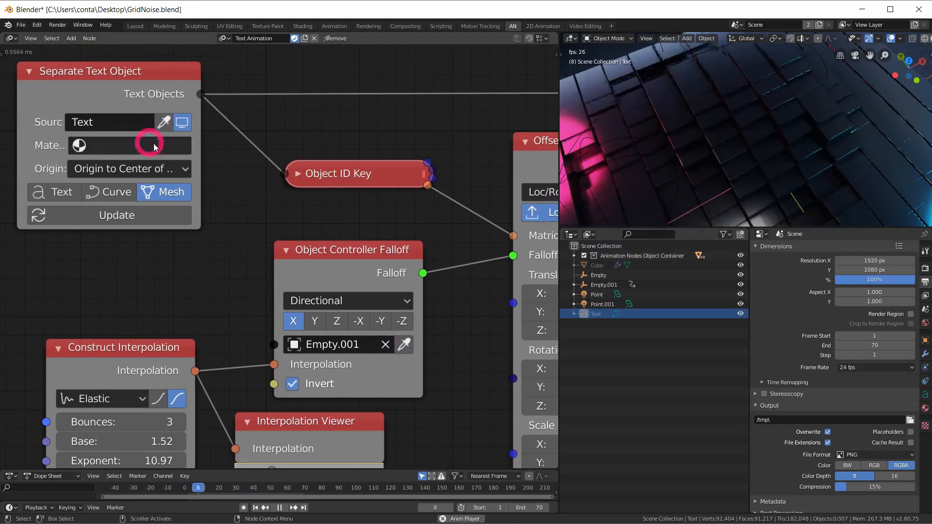
click(925, 408)
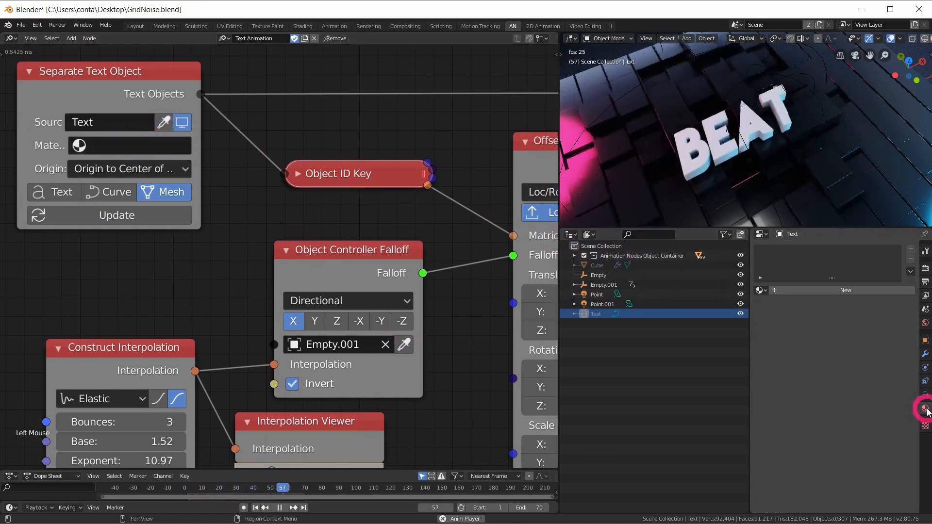
click(820, 279)
click(827, 291)
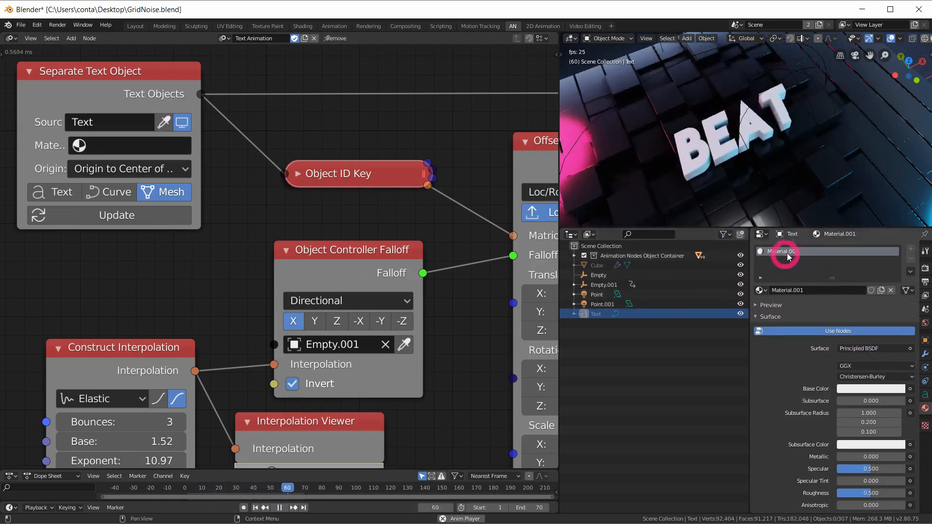
click(102, 148)
click(115, 187)
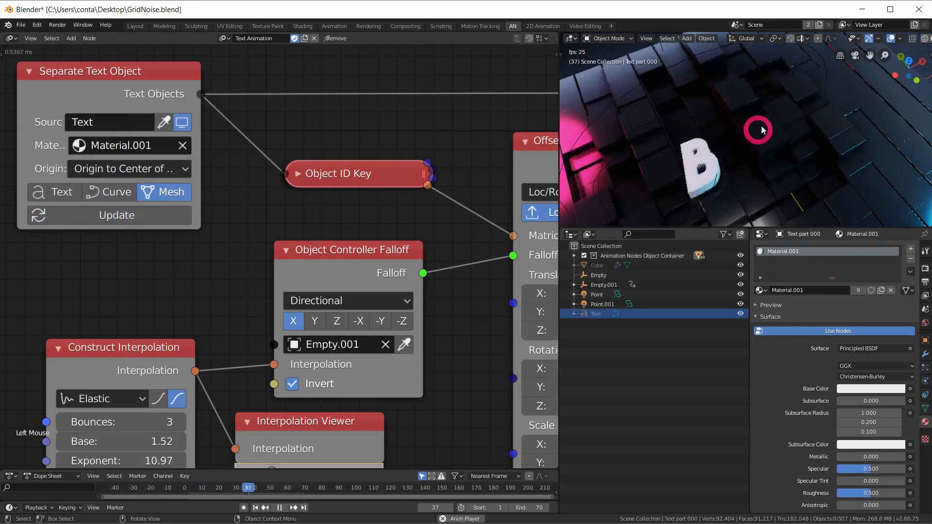
- Set Material.001's Metallic to 0.671 and its Roughness to 0.605
middle_drag(331, 206, 270, 210)
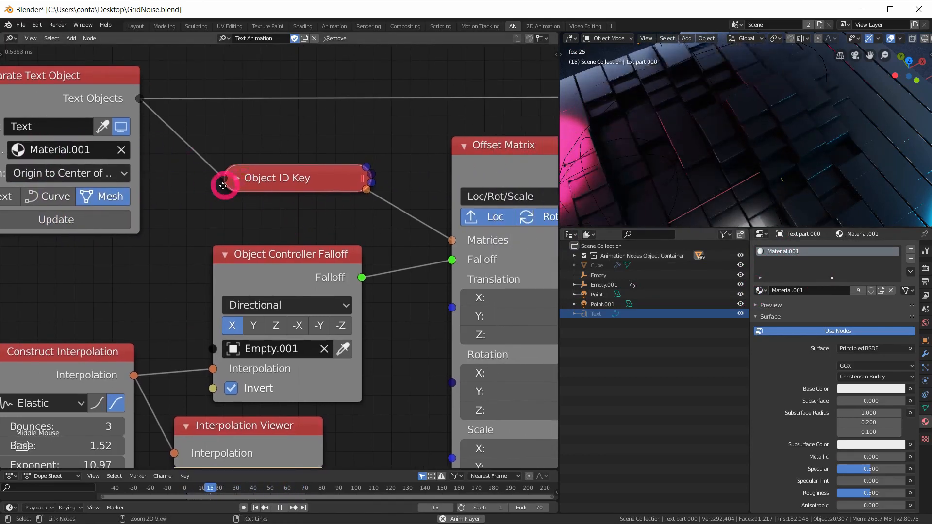
ctrl+middle_drag(228, 188, 143, 159)
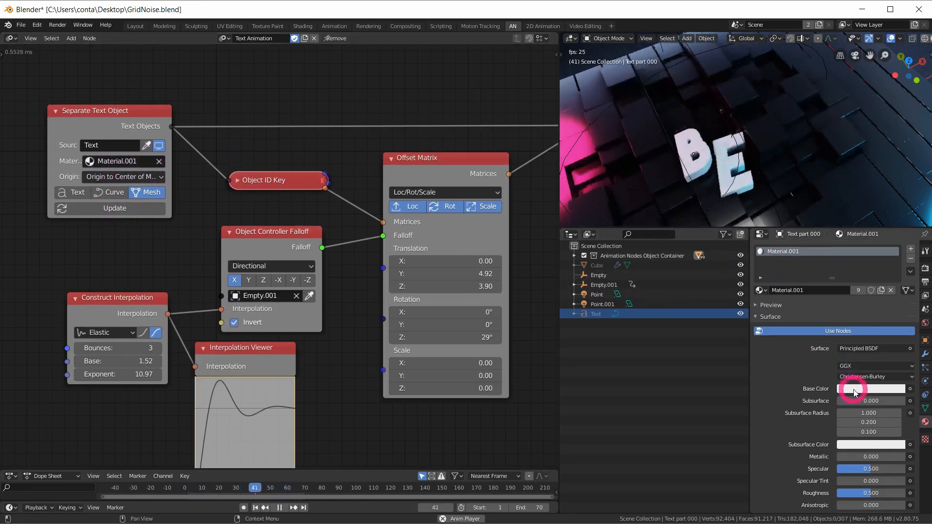
middle_drag(853, 423, 853, 410)
drag(852, 410, 881, 322)
middle_click(770, 178)
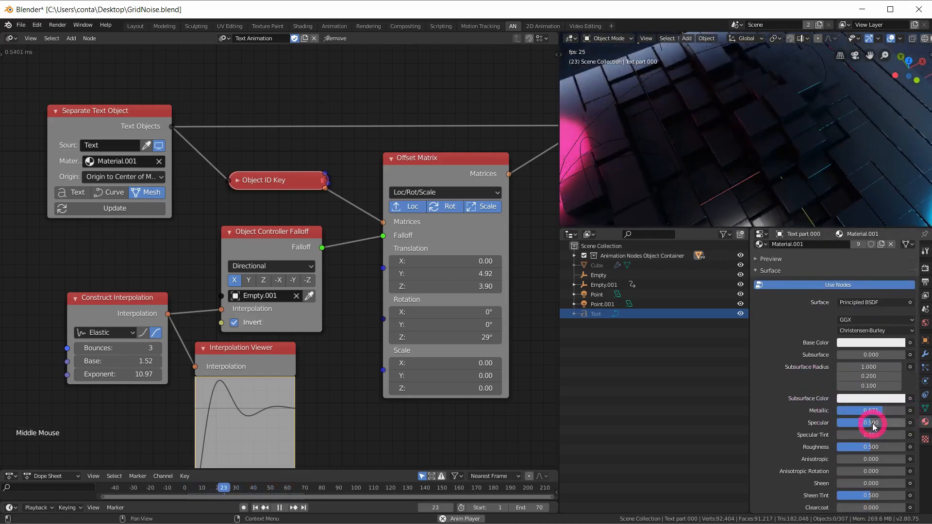
drag(838, 449, 845, 451)
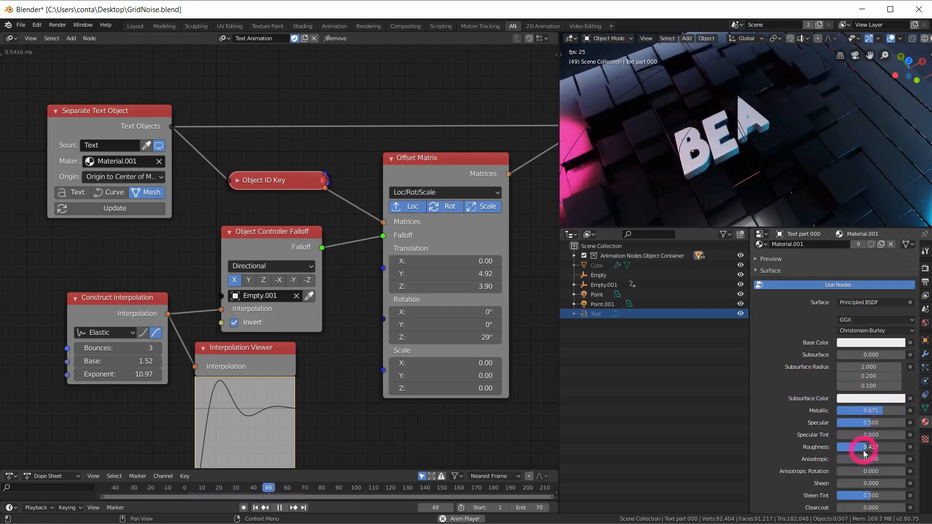
drag(882, 447, 891, 446)
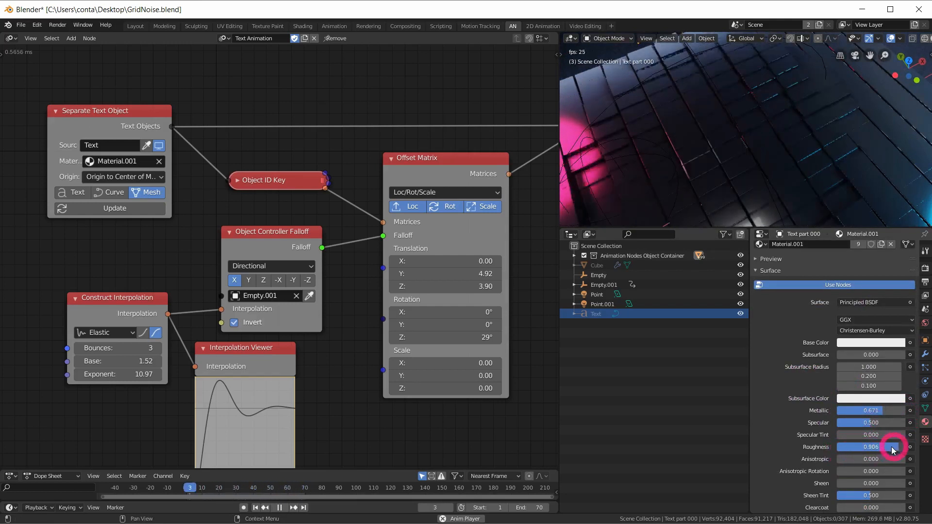
- Set Material.001's Base Color to a near-white with H 0.125, S 0.038 and V 1.000
click(888, 342)
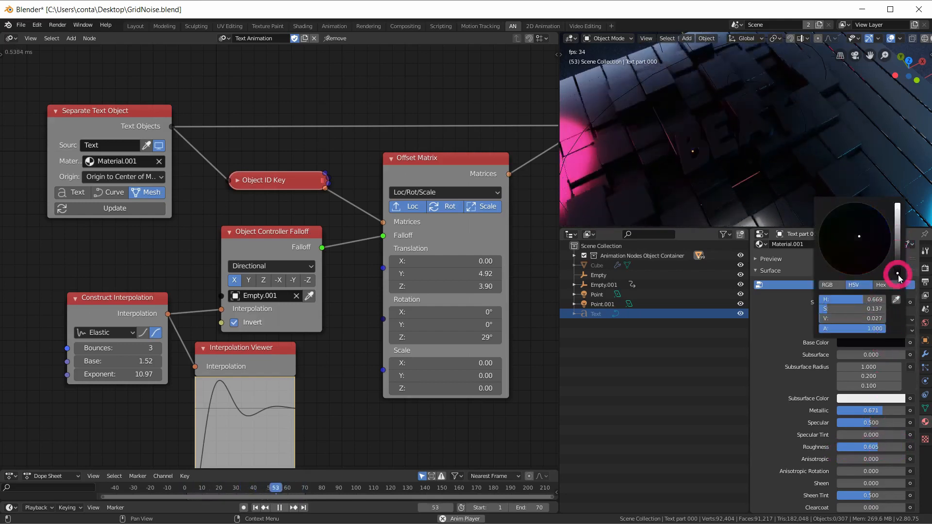
drag(900, 276, 901, 242)
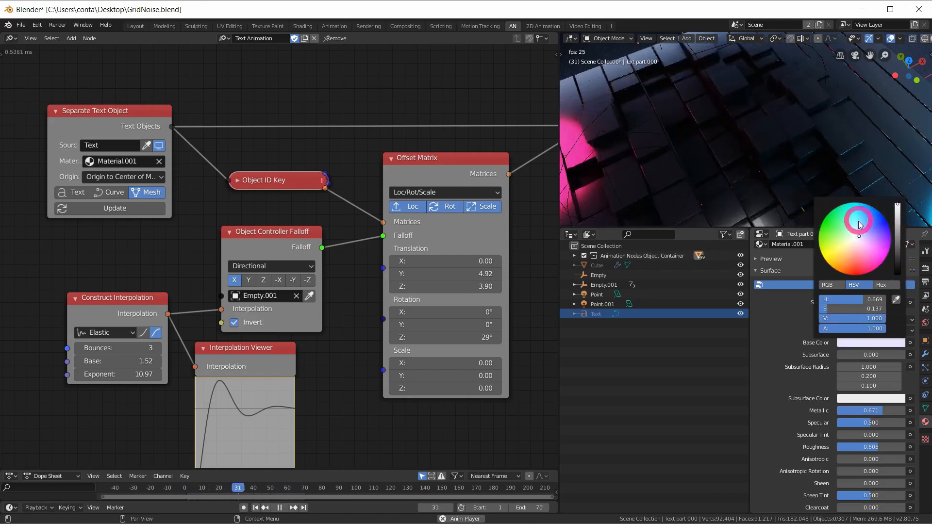
mouse_move(867, 234)
mouse_down()
mouse_move(855, 223)
mouse_move(848, 251)
mouse_move(859, 240)
mouse_up()
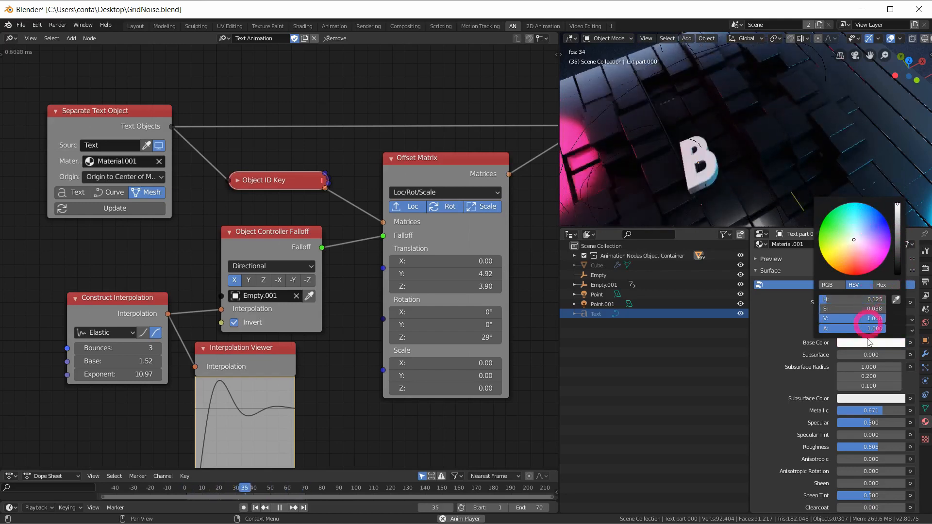
- Set the letter material's Metallic to 0.601 and Specular to 1.000, and adjust its Roughness
drag(871, 413, 872, 414)
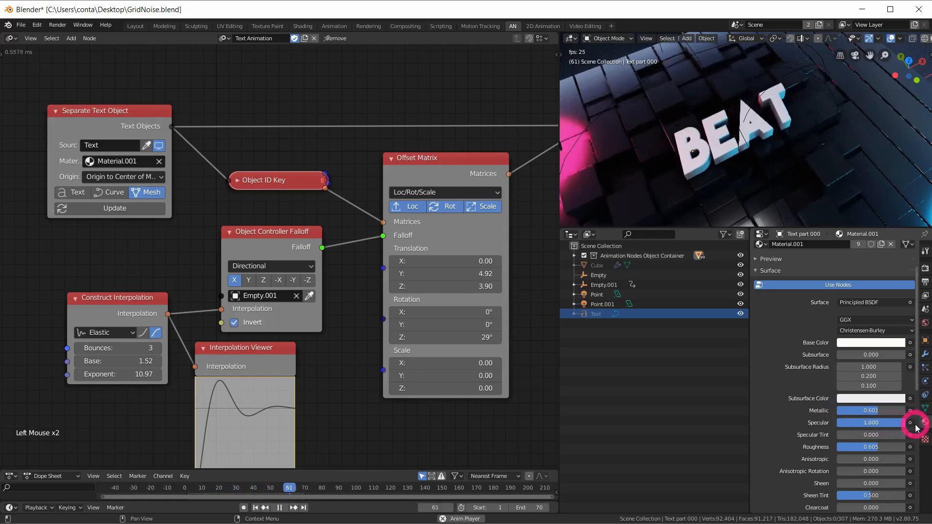
middle_drag(765, 158, 791, 127)
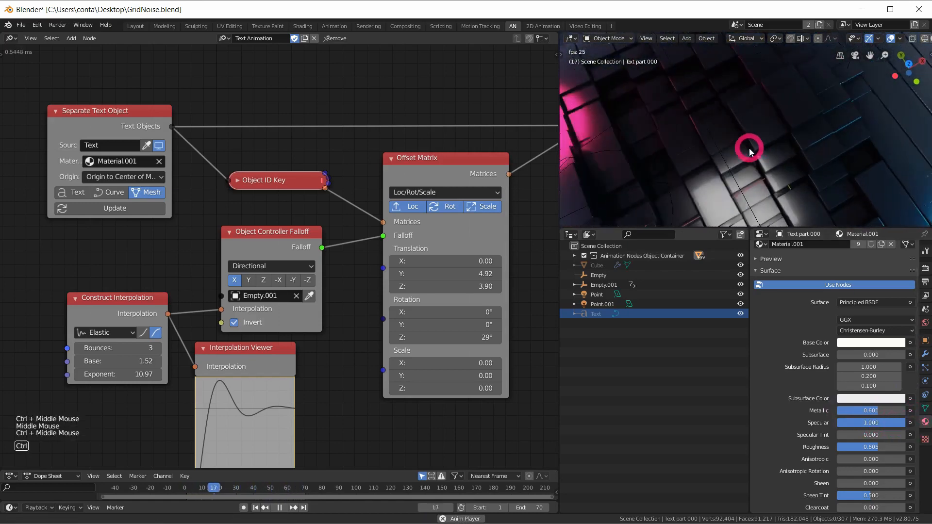
shift+middle_drag(784, 172, 716, 175)
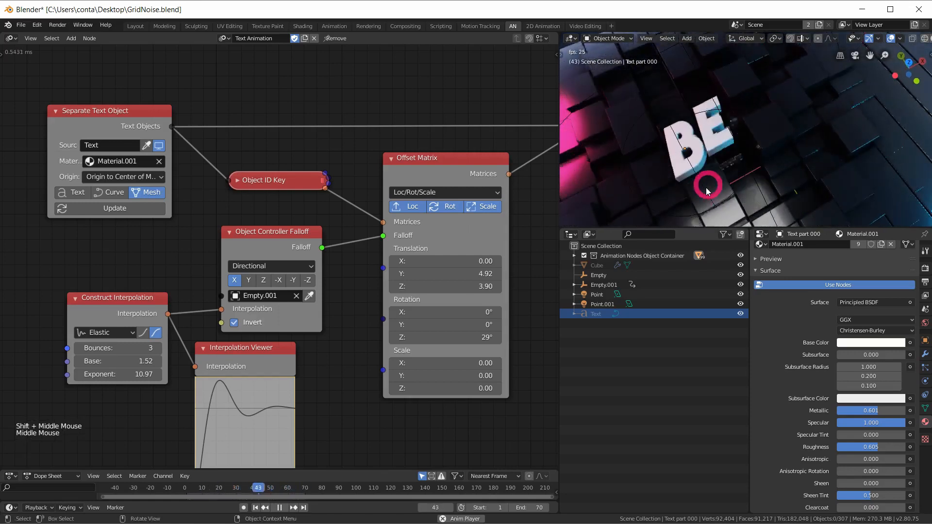
scroll(825, 408, down, 2)
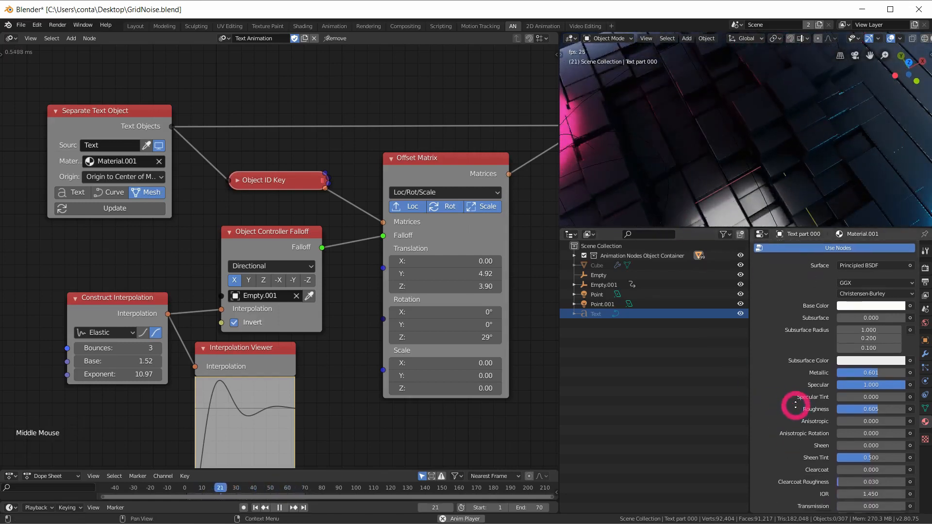
drag(841, 410, 852, 409)
- Show the 3D viewport full screen, select the spherical Empty that drives the grid blocks, and move and scale it over the grid
middle_drag(709, 194, 604, 244)
key(ctrl+alt+space)
click(668, 106)
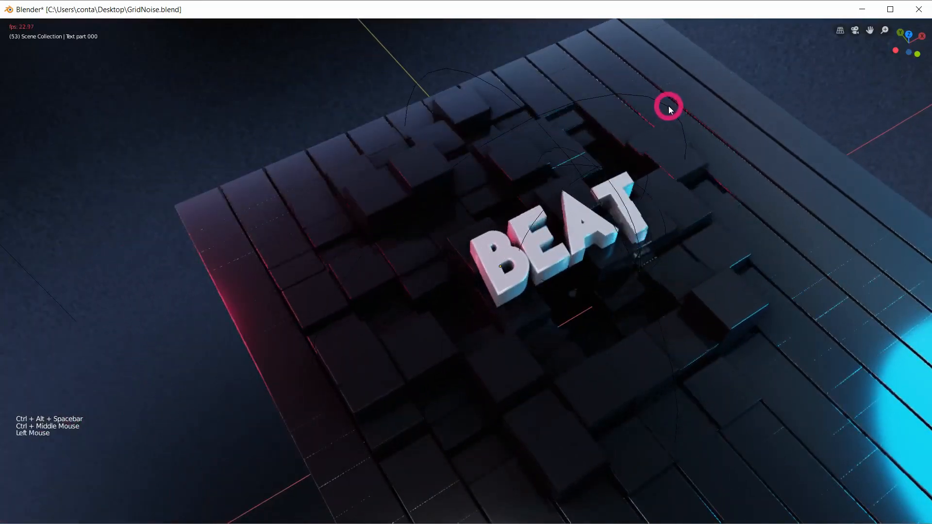
key(g)
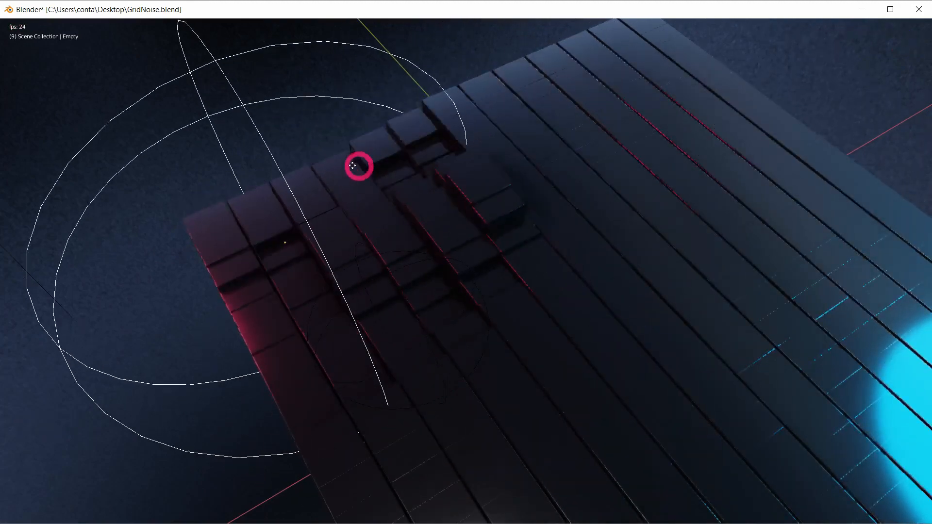
click(658, 189)
key(s)
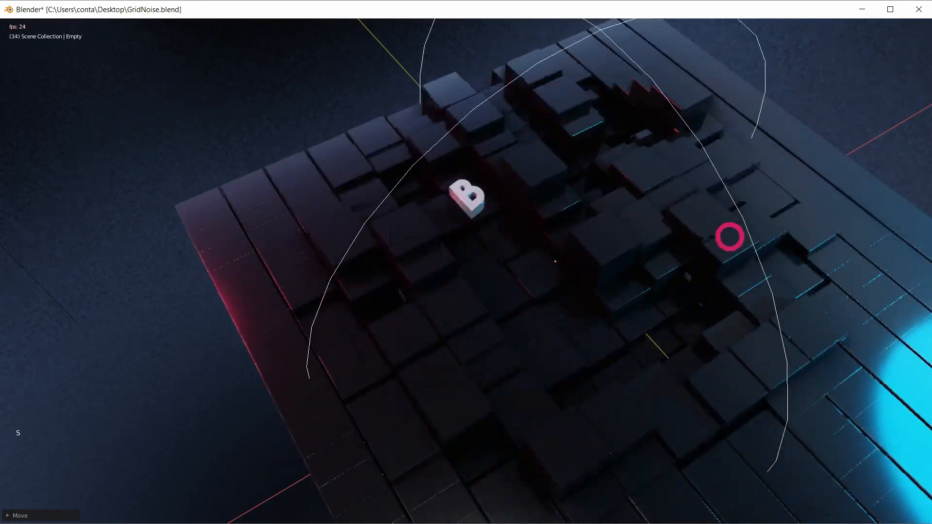
click(690, 195)
- Try several positions of the Empty across the grid to see how the blocks react, viewing from different angles
middle_drag(690, 196, 655, 173)
key(g)
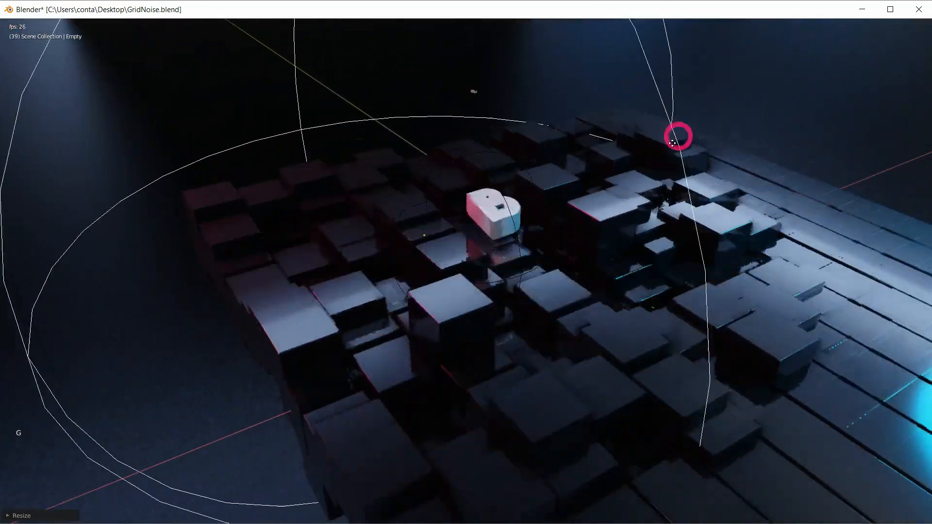
click(772, 193)
middle_drag(772, 193, 732, 178)
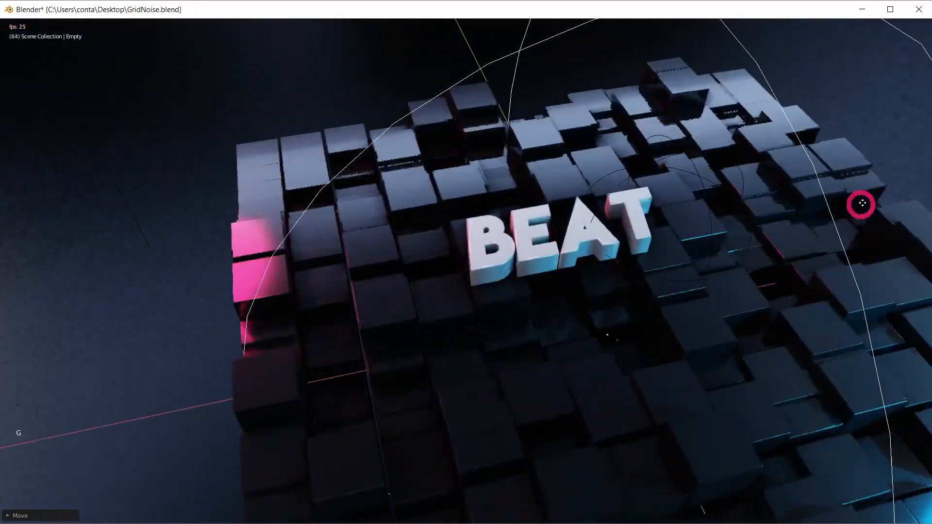
shift+click(822, 208)
shift+middle_drag(820, 205, 748, 225)
mouse_move(748, 225)
middle_down()
mouse_move(715, 233)
mouse_move(760, 215)
middle_up()
key(g)
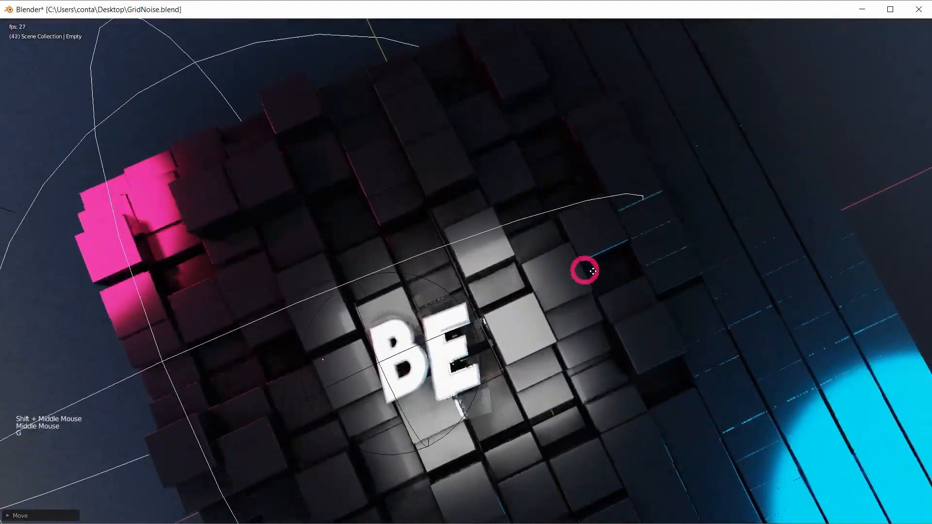
click(533, 307)
middle_drag(533, 306, 409, 281)
- Move the Empty toward the grid's centre below the Beat letters and rescale it
key(g)
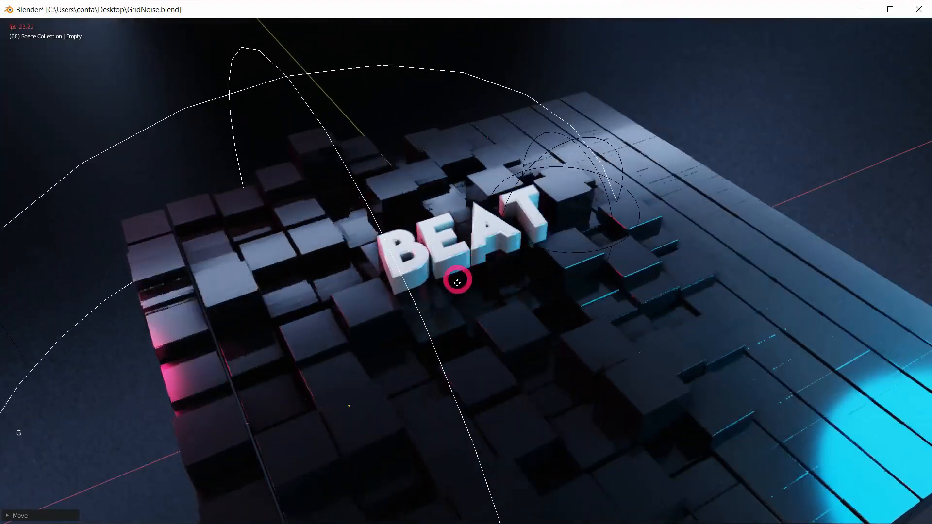
click(658, 205)
key(s)
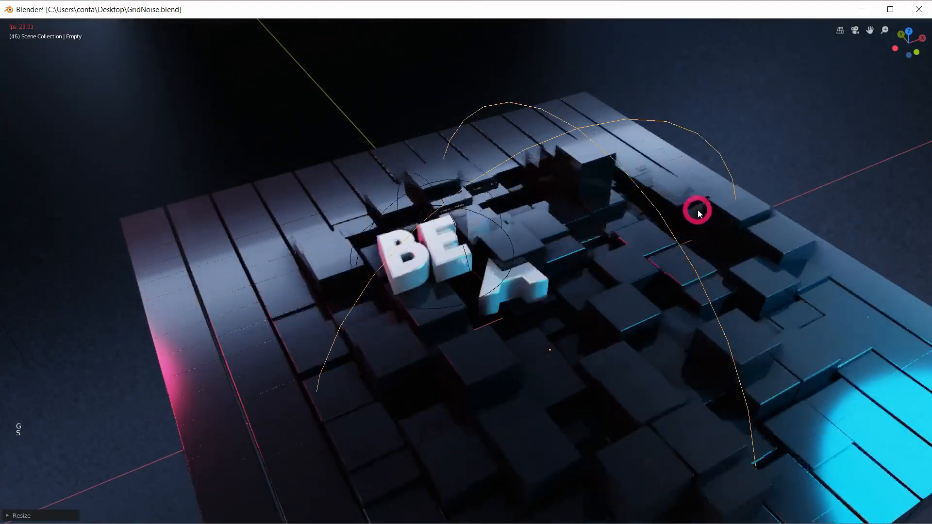
middle_drag(570, 209, 577, 226)
- Shift the Empty in front of the letters and enlarge it to affect most of the grid blocks
key(g)
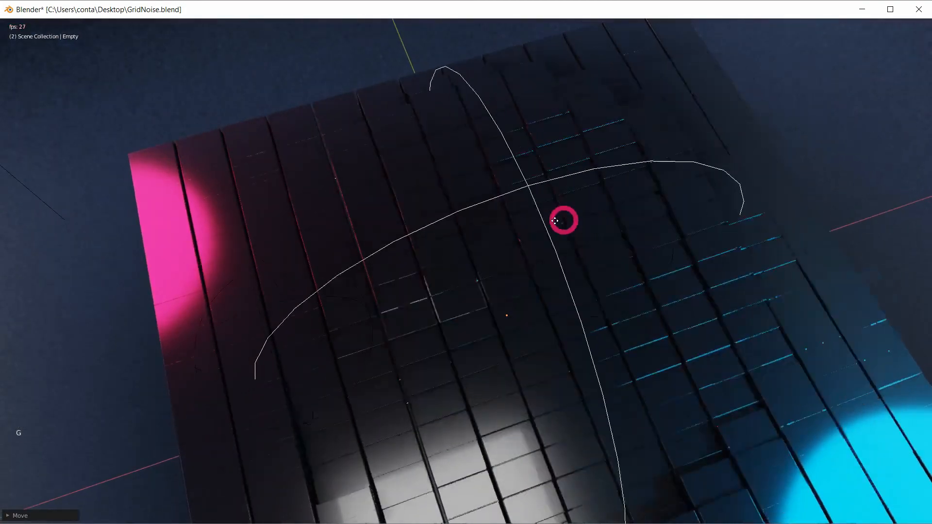
click(622, 274)
key(s)
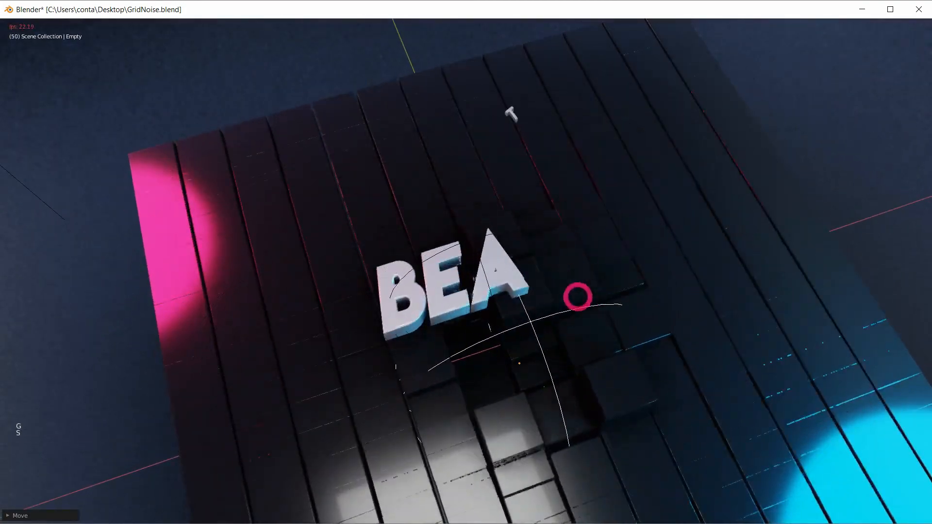
click(828, 221)
- Reposition the enlarged Empty near the middle of the grid, just in front of the letters, adjusting its size
key(g)
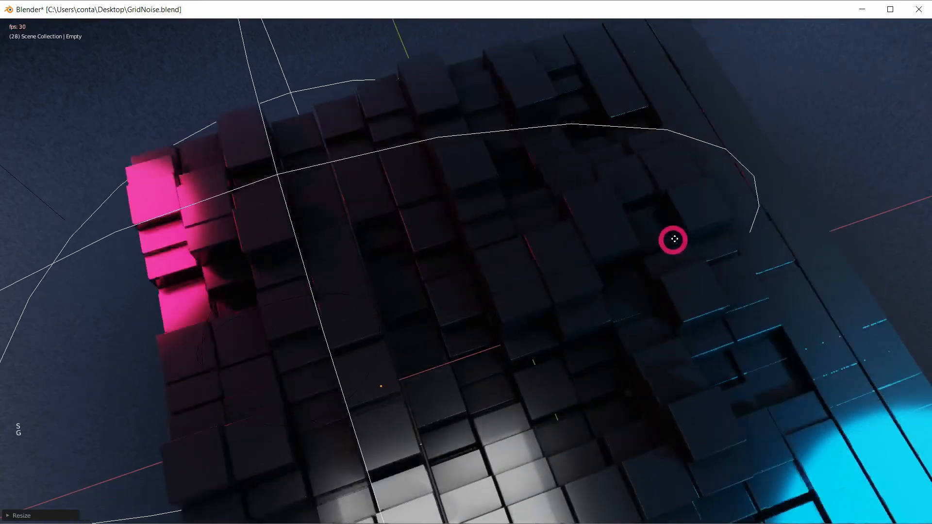
click(761, 217)
key(s)
key(g)
click(662, 238)
- Scale the Empty up until its sphere covers the whole block grid and inspect the animated letters up close
mouse_move(654, 267)
middle_down()
mouse_move(659, 296)
mouse_move(653, 260)
mouse_move(654, 268)
middle_up()
key(s)
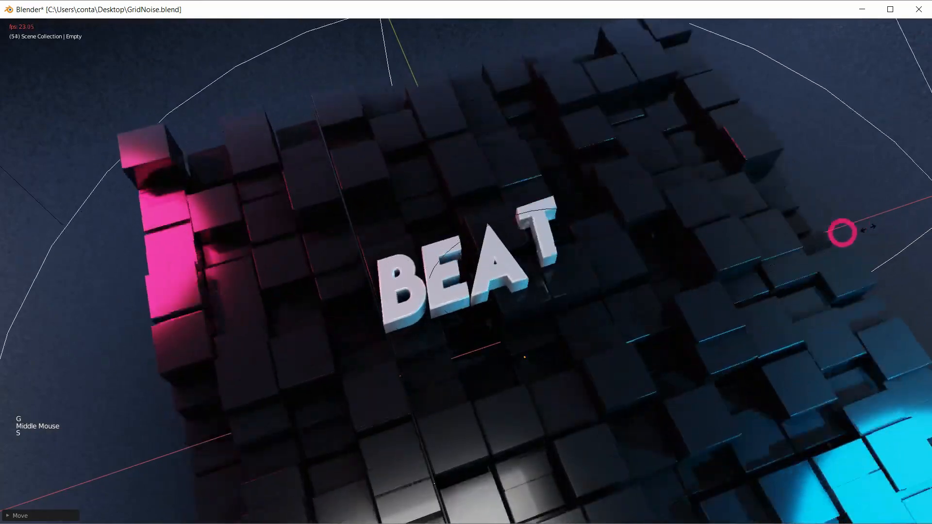
click(788, 212)
middle_drag(788, 211, 650, 214)
ctrl+middle_drag(520, 229, 468, 174)
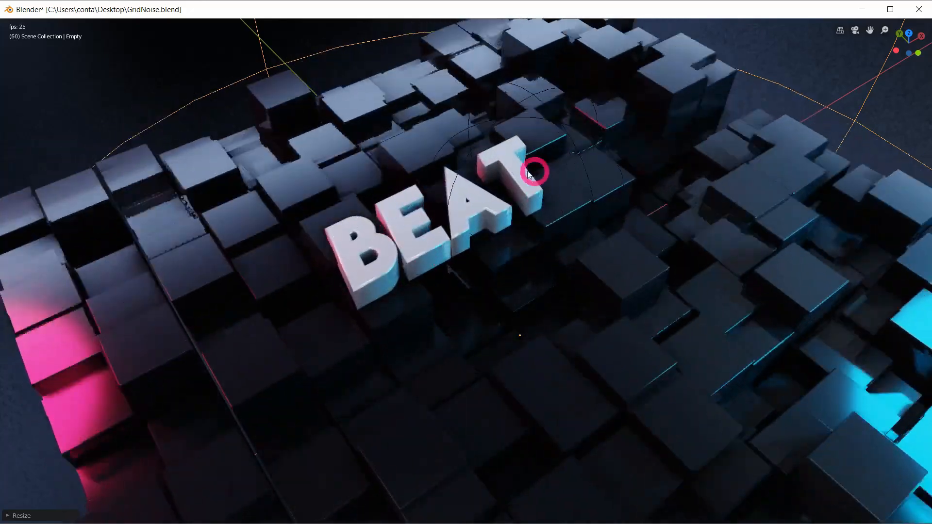
shift+middle_drag(535, 166, 832, 277)
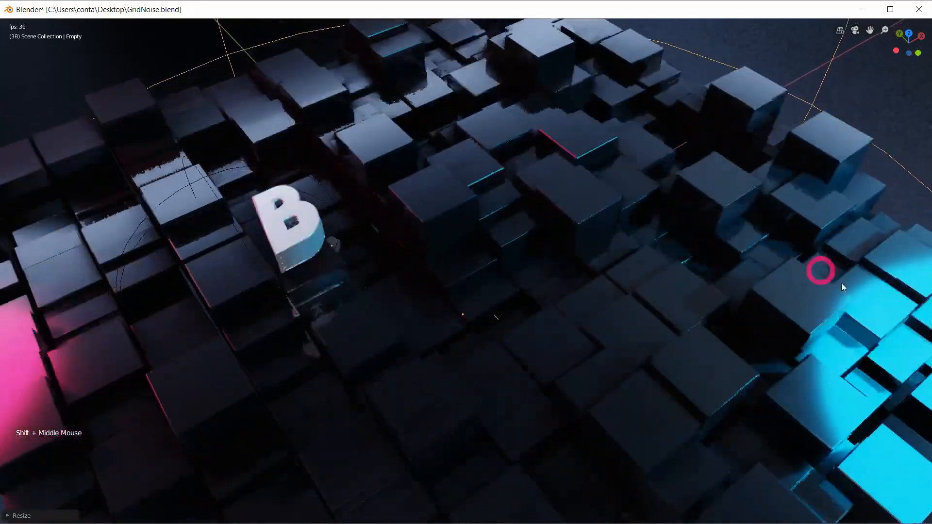